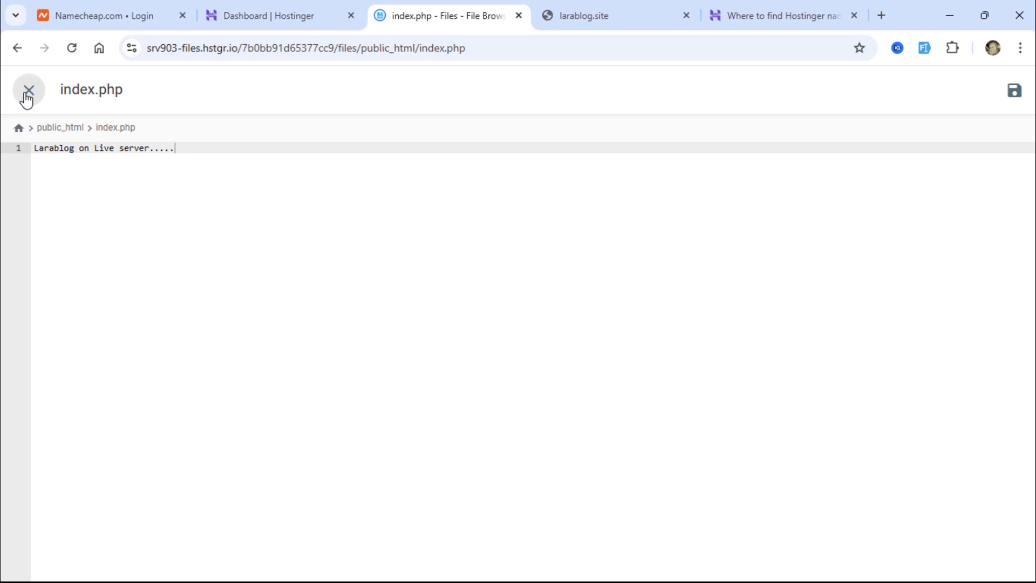
# Close the editor and permanently delete the placeholder index.php from public_html
pyautogui.click(27, 93)
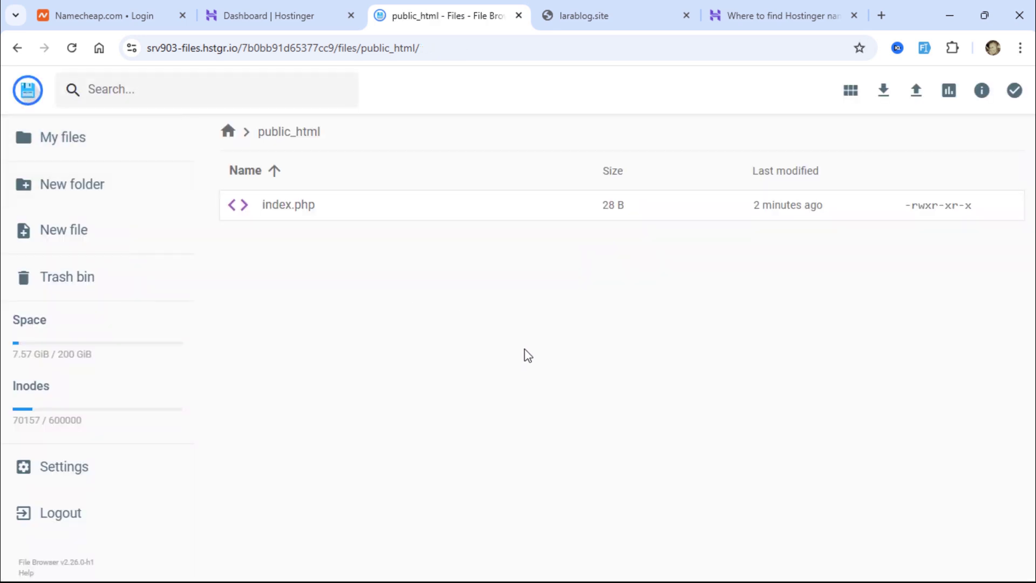
pyautogui.rightClick(292, 210)
pyautogui.click(356, 487)
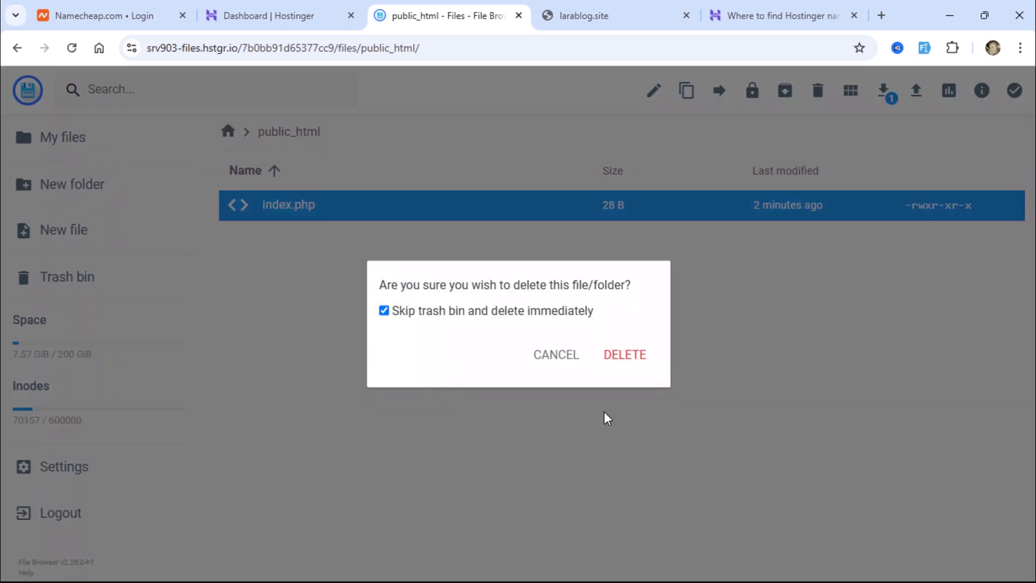
pyautogui.click(627, 356)
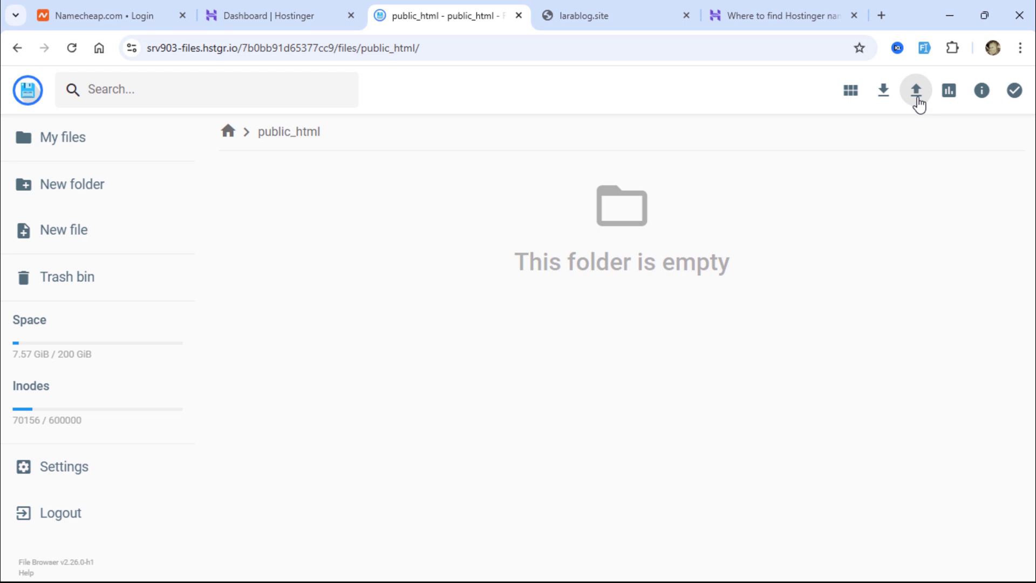
# Upload the larablog archive from the Desktop's SETUP LARABLOG folder into public_html
pyautogui.click(916, 91)
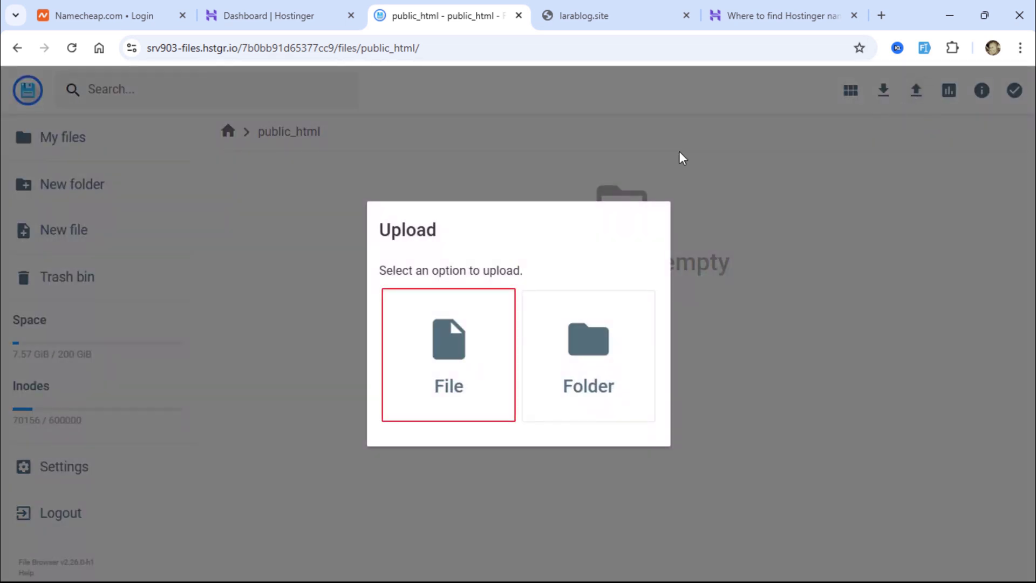
pyautogui.click(440, 366)
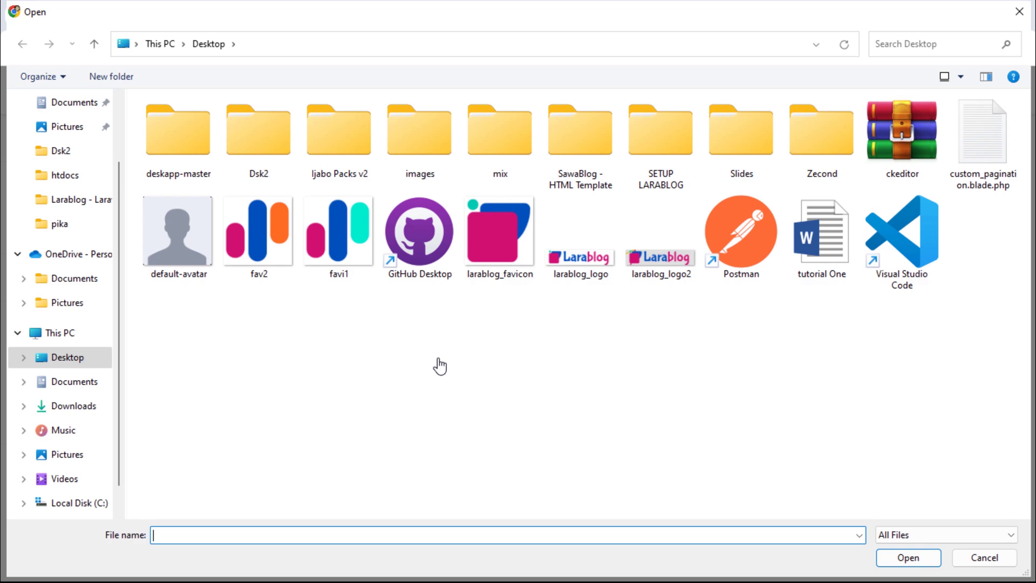
pyautogui.doubleClick(668, 148)
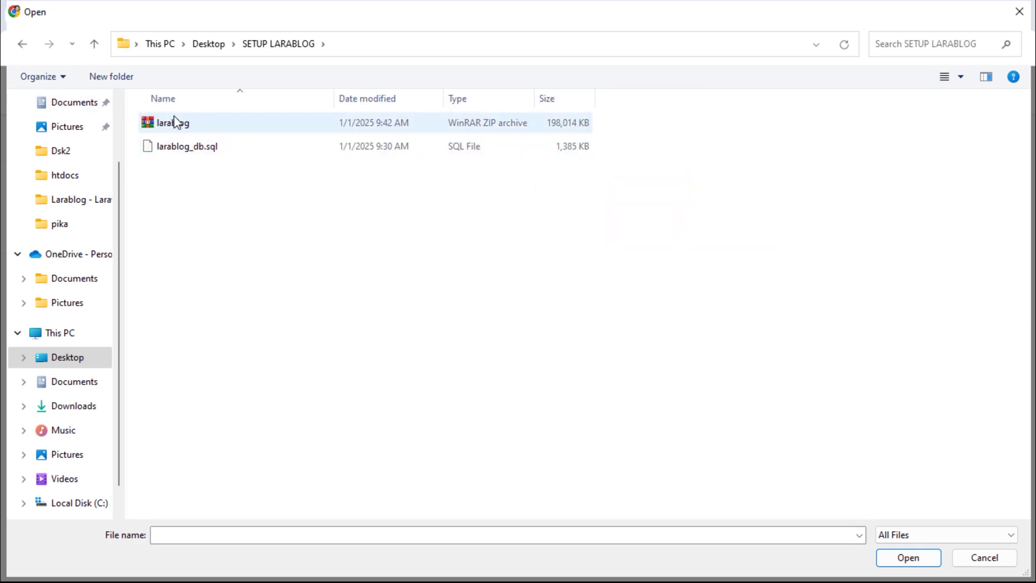
pyautogui.doubleClick(180, 128)
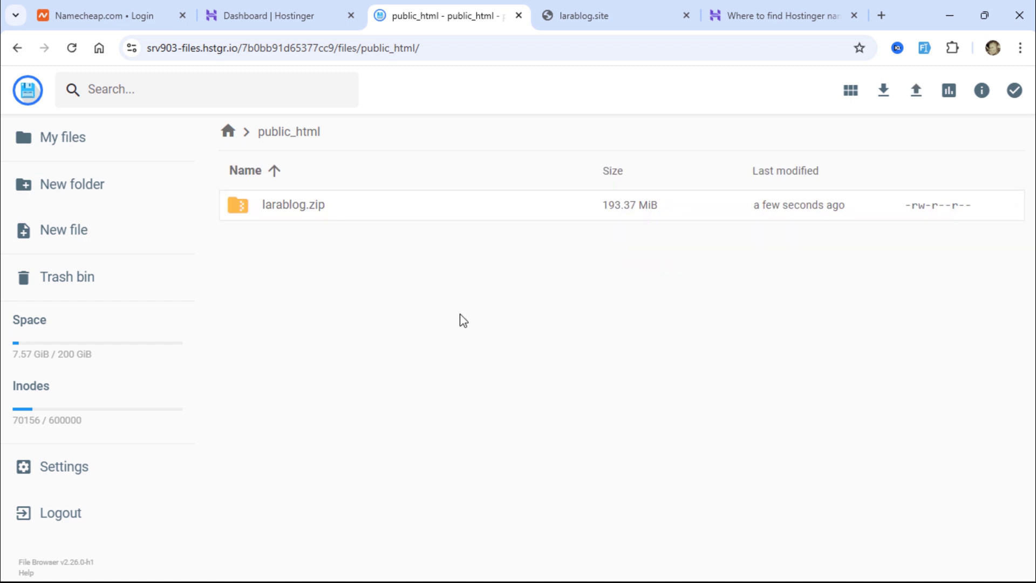
# Extract larablog.zip in public_html, entering '.' as the extraction folder name
pyautogui.rightClick(323, 216)
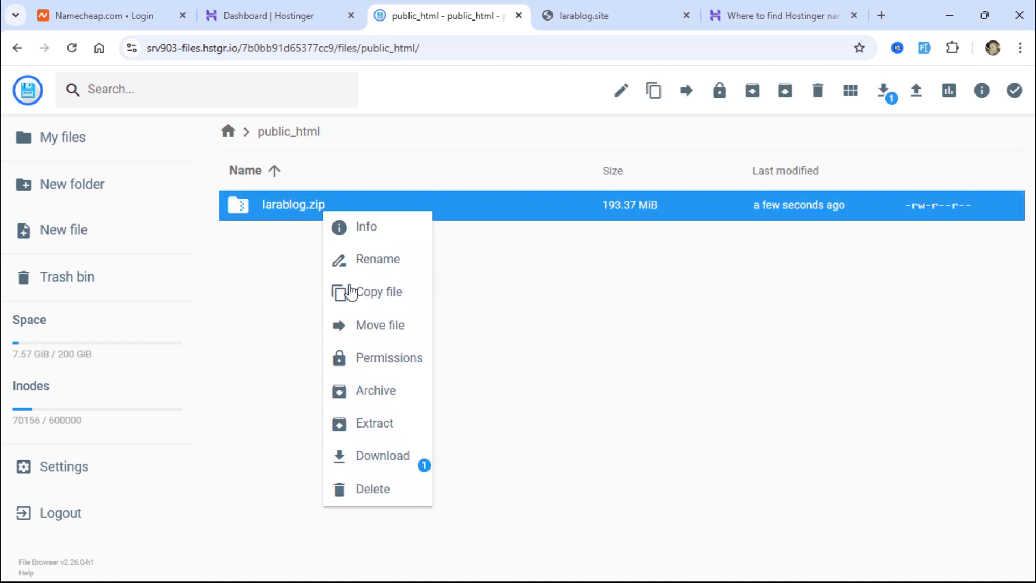
pyautogui.click(388, 432)
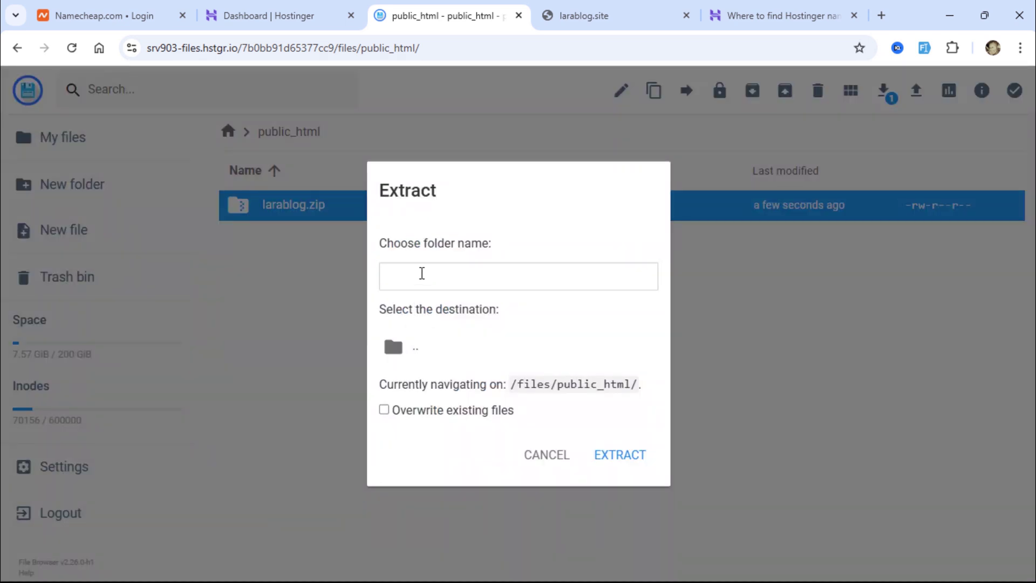
pyautogui.click(422, 273)
pyautogui.write('.')
pyautogui.click(629, 462)
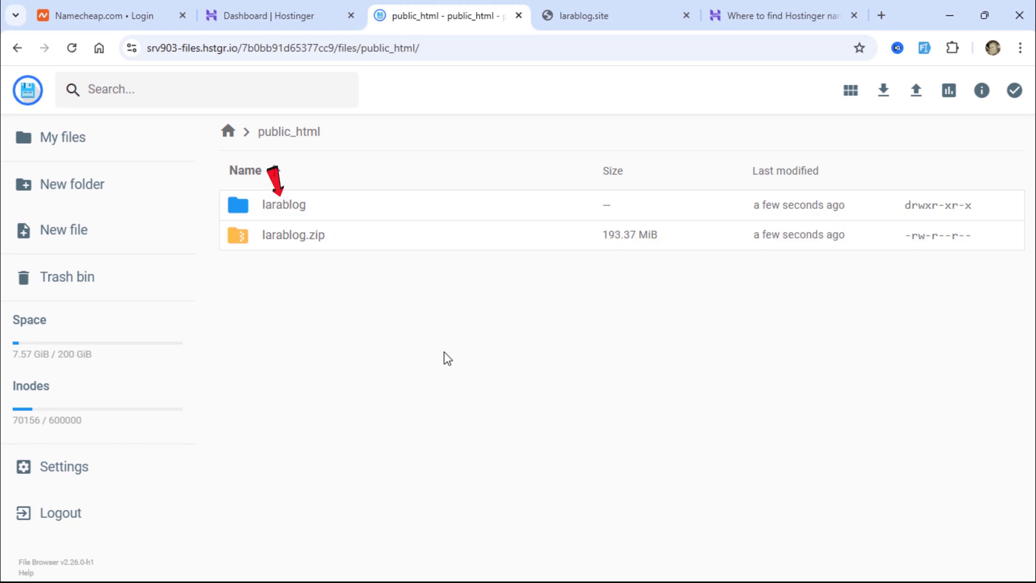
# Select all contents of the larablog folder and move them up into public_html
pyautogui.doubleClick(293, 210)
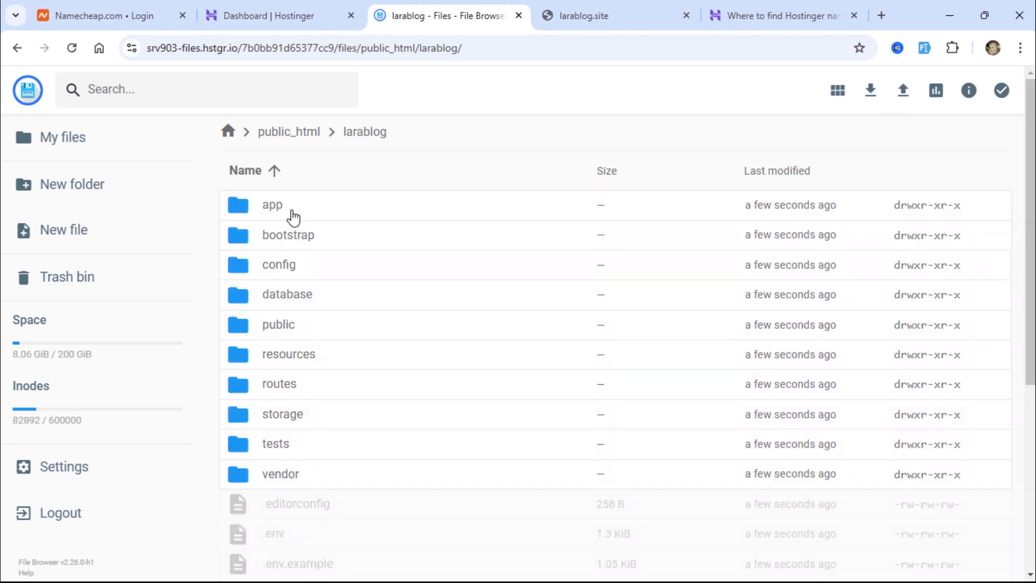
pyautogui.click(295, 246)
pyautogui.hotkey('ctrl', 'a')
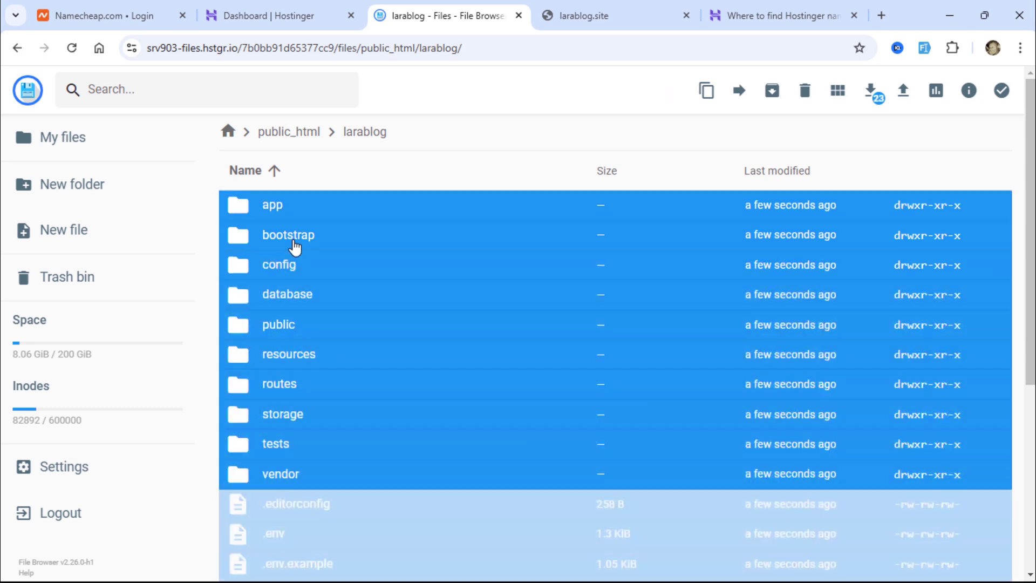
pyautogui.rightClick(370, 270)
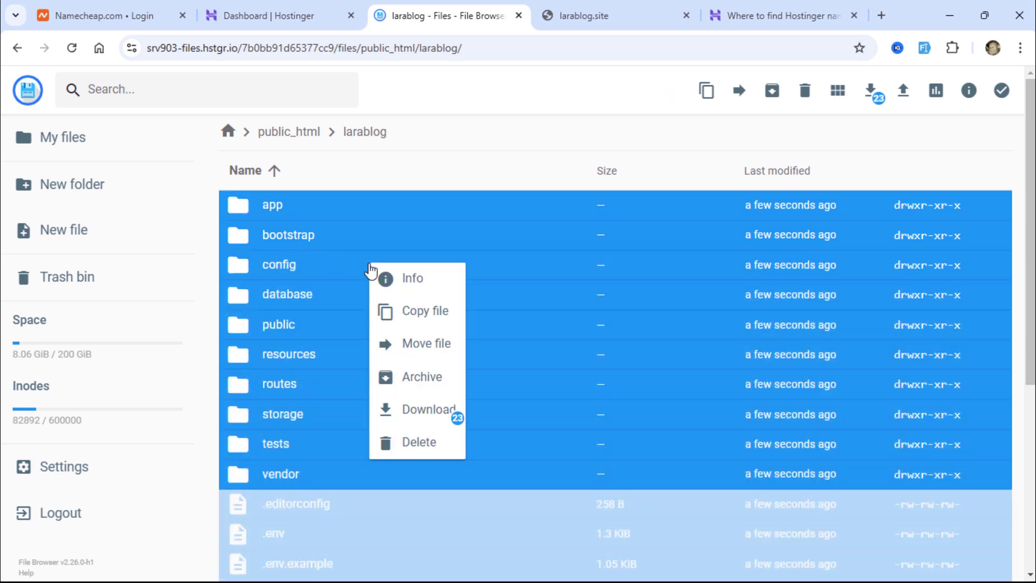
pyautogui.click(426, 351)
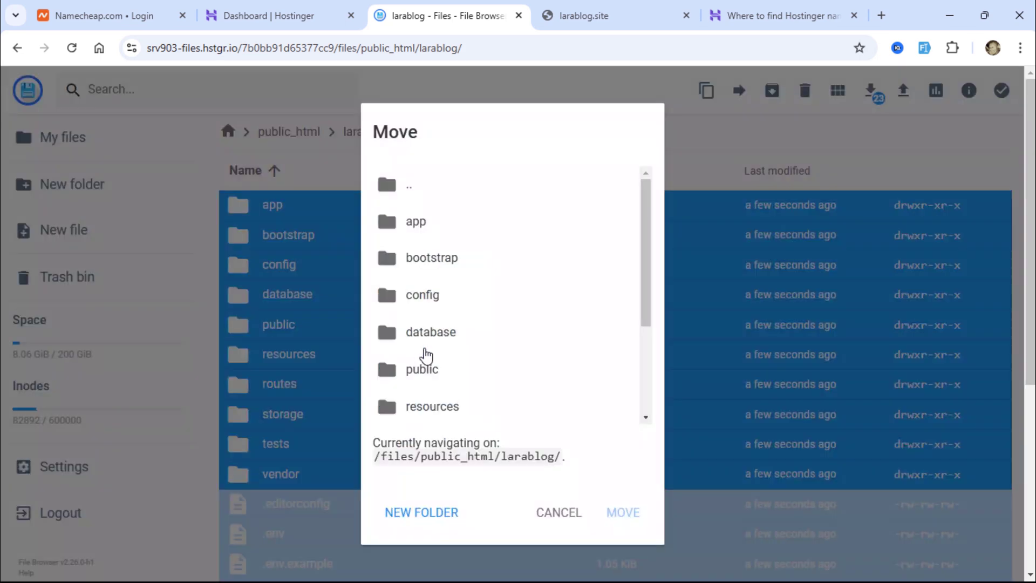
pyautogui.click(414, 197)
pyautogui.doubleClick(414, 197)
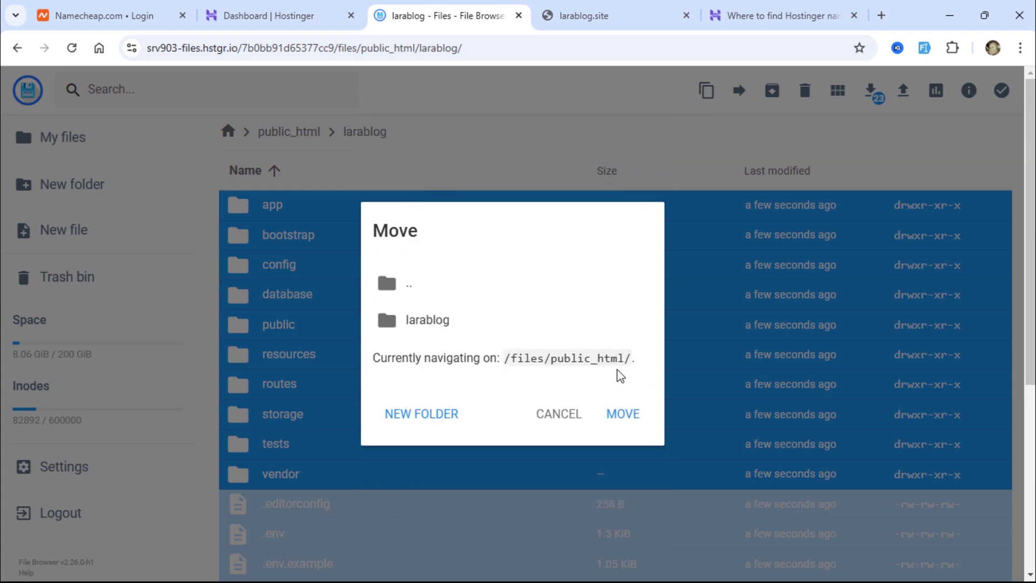
pyautogui.click(626, 418)
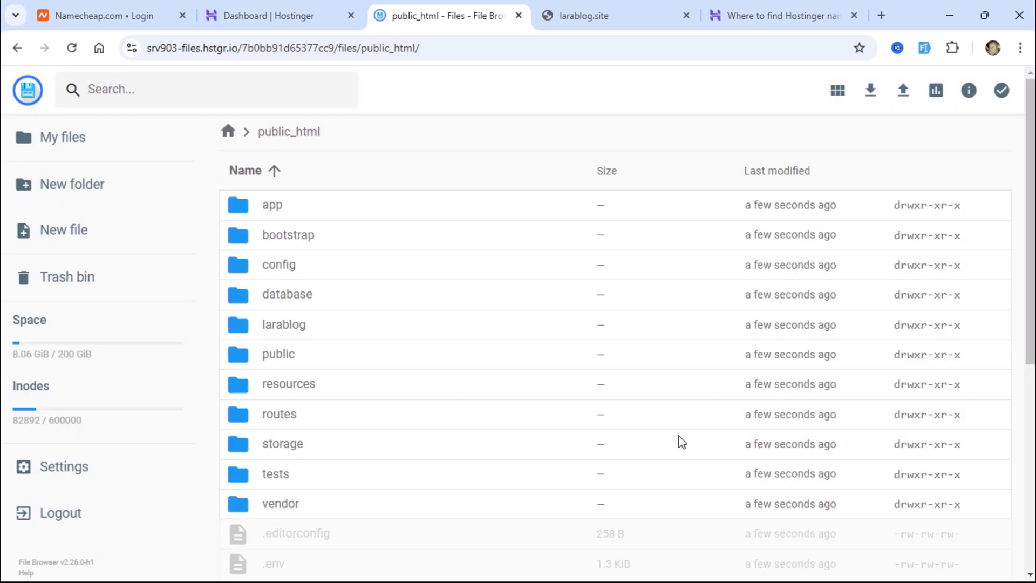
# Delete the emptied larablog folder
pyautogui.rightClick(281, 332)
pyautogui.click(331, 567)
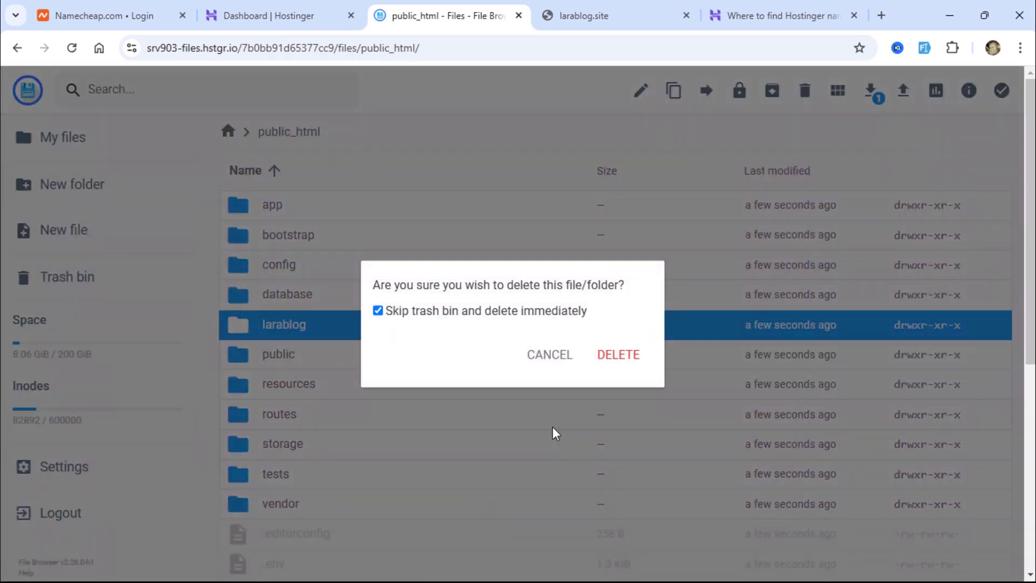
pyautogui.click(624, 359)
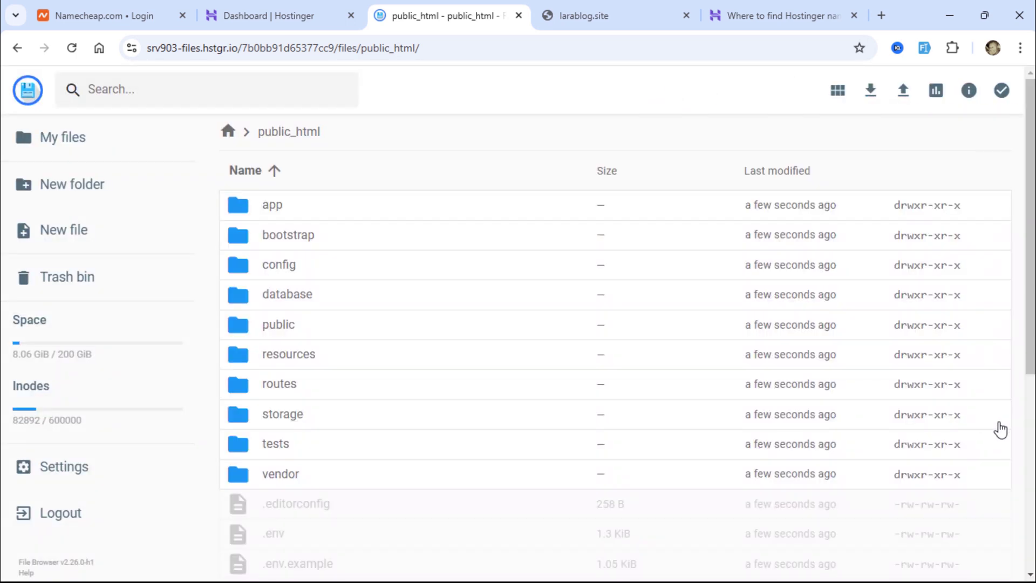
# Create a new empty file named .htaccess in public_html
pyautogui.click(30, 238)
pyautogui.click(426, 333)
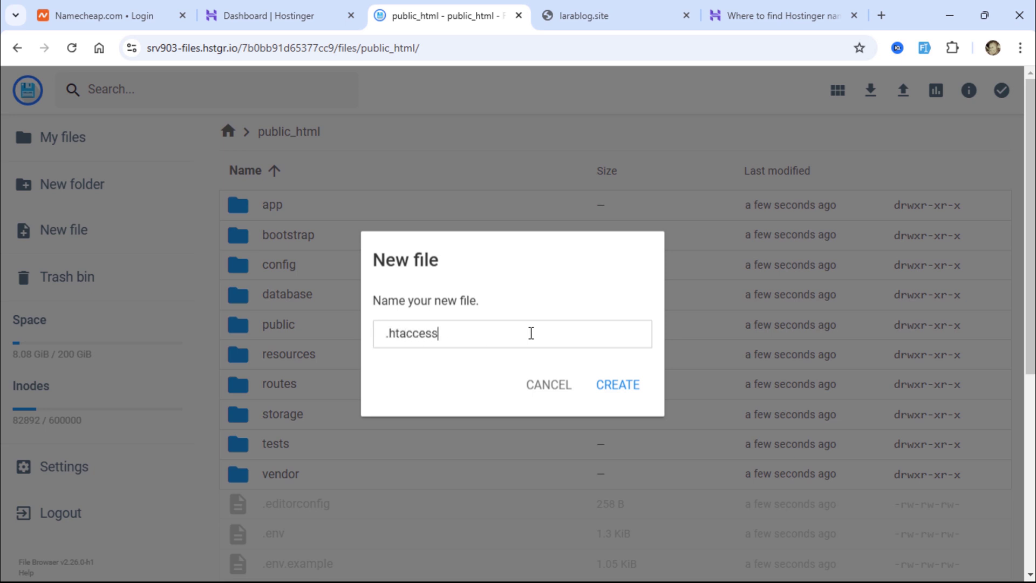
pyautogui.write('.htaccess')
pyautogui.click(616, 385)
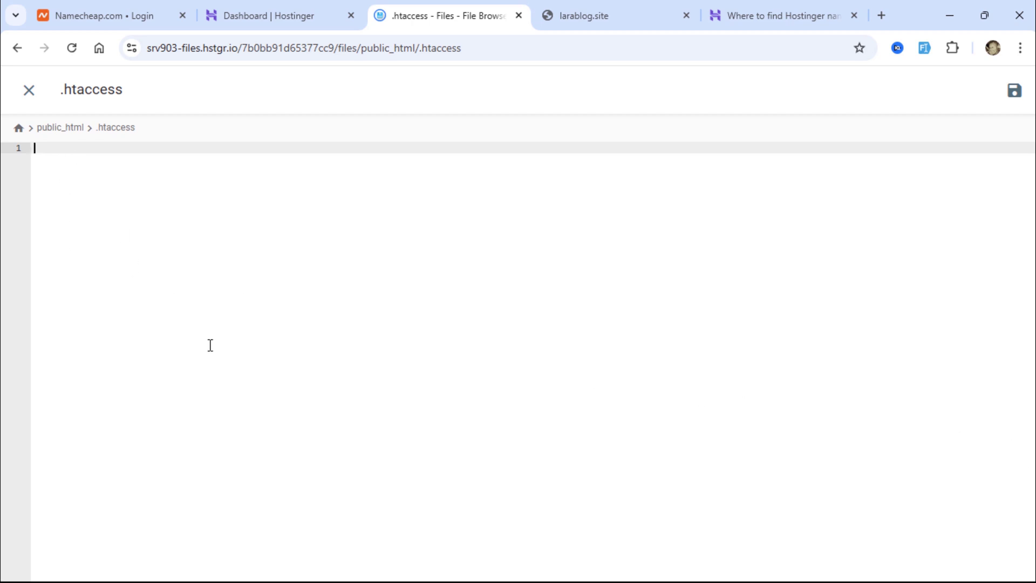
# Write an IfModule mod_rewrite.c block with RewriteEngine On and RewriteRule ^$ public/index.php [L]
pyautogui.write('<If')
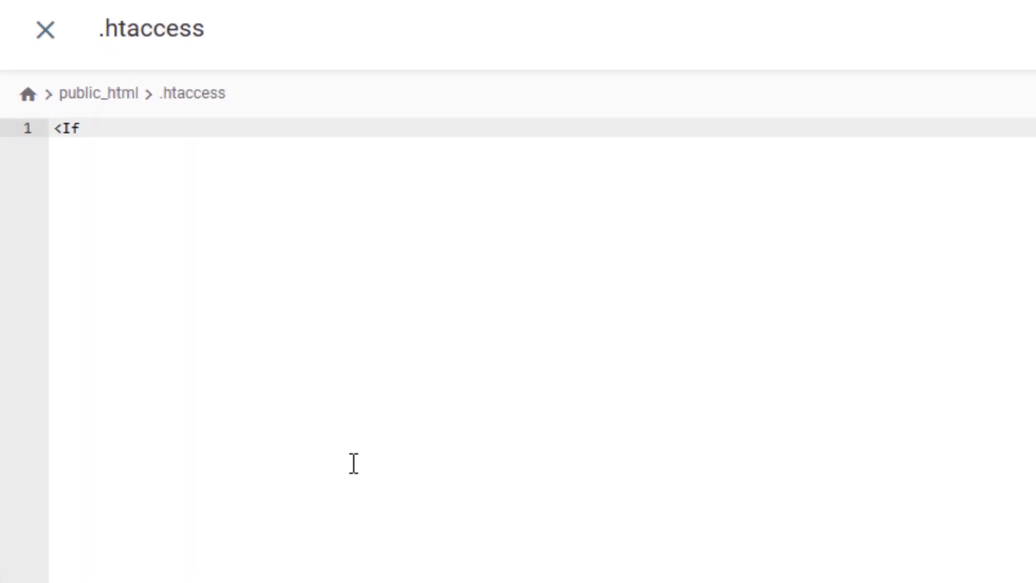
pyautogui.write('Module mod_')
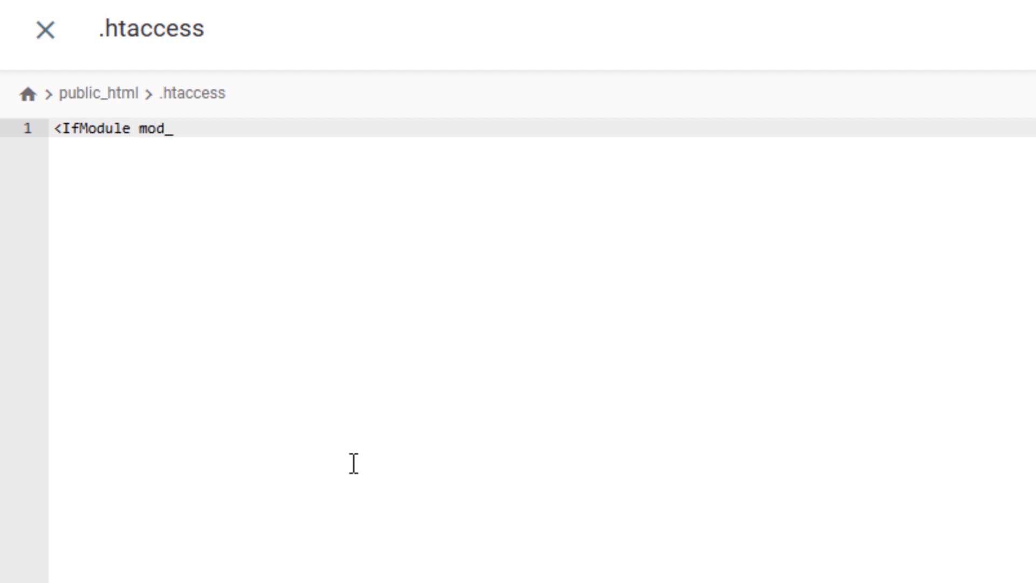
pyautogui.write('rewrite.c>')
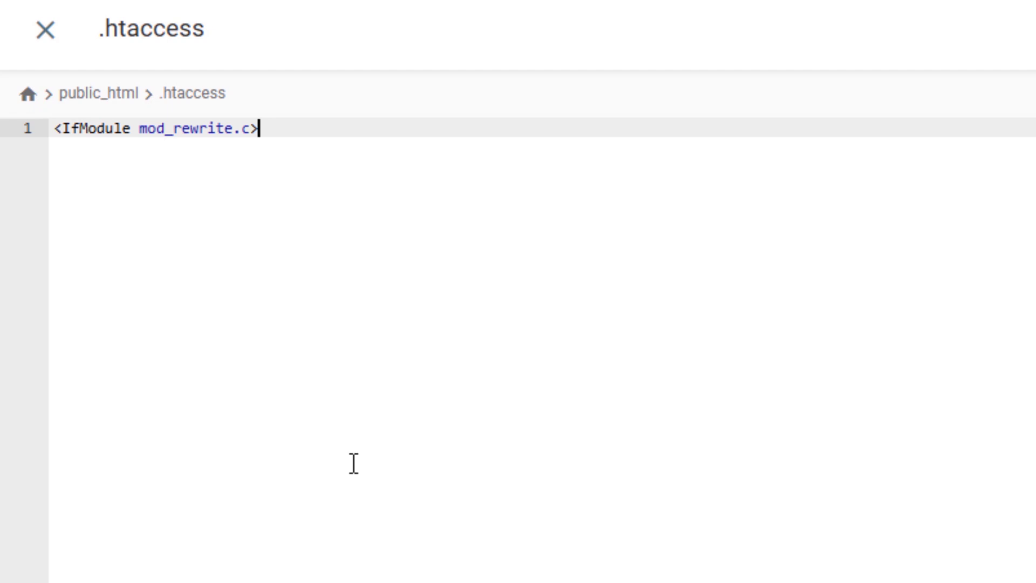
pyautogui.press('Return')
pyautogui.press('Return')
pyautogui.press('Return')
pyautogui.write('</I')
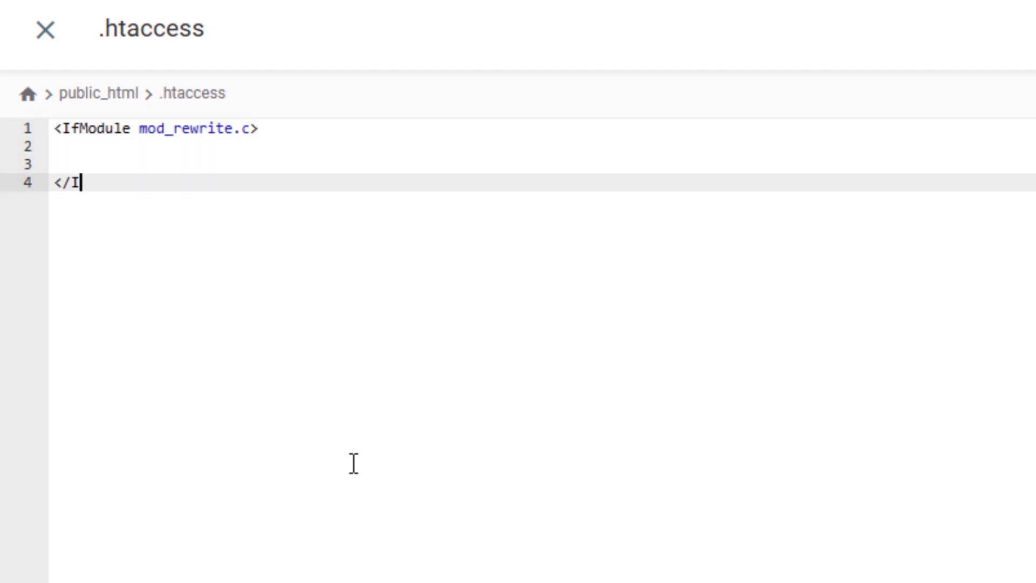
pyautogui.write('fModule>')
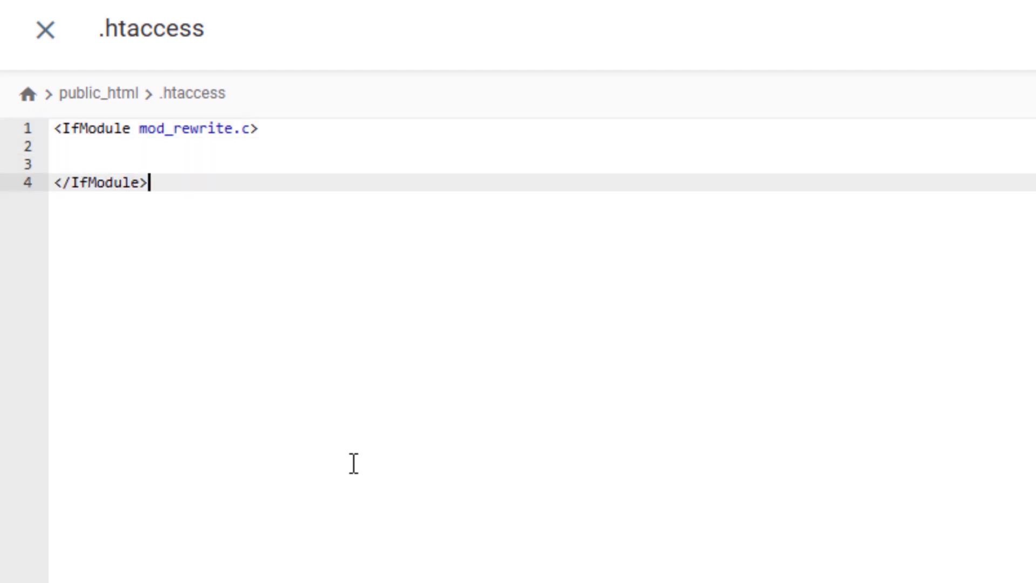
pyautogui.click(152, 163)
pyautogui.press('Up')
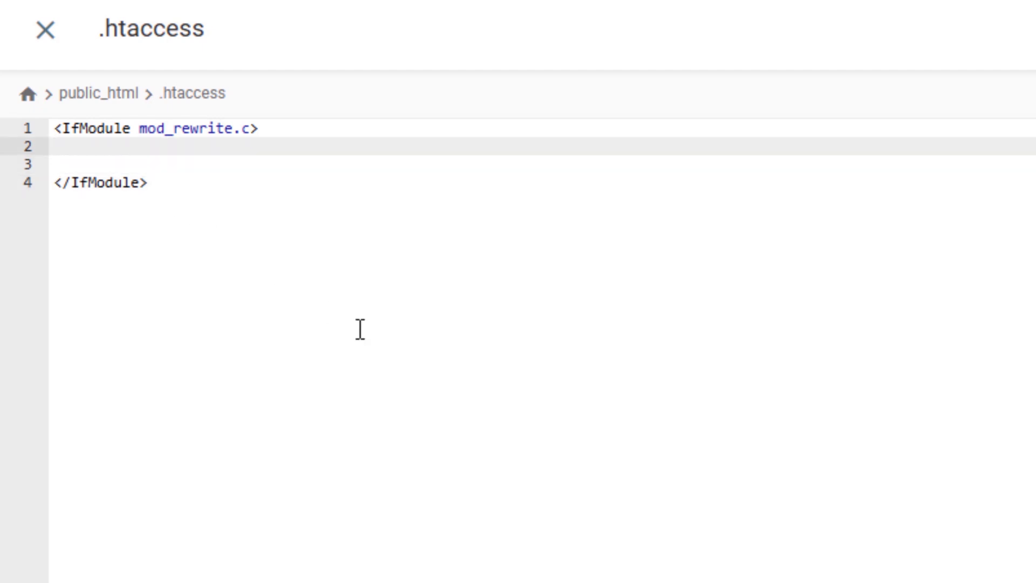
pyautogui.press('Return')
pyautogui.write('Rewrit')
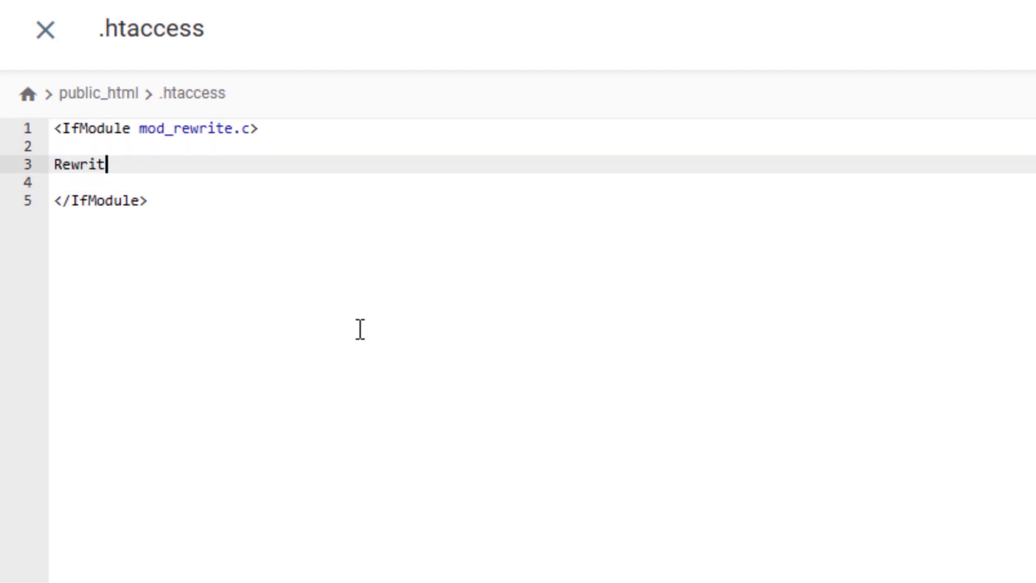
pyautogui.write('eEngine')
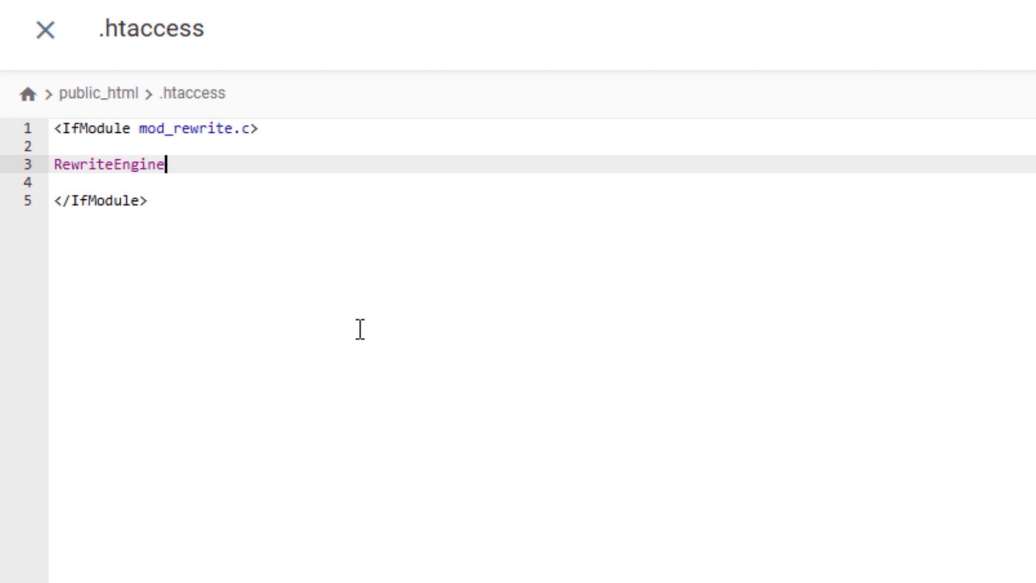
pyautogui.write(' On')
pyautogui.press('Return')
pyautogui.write('Rew')
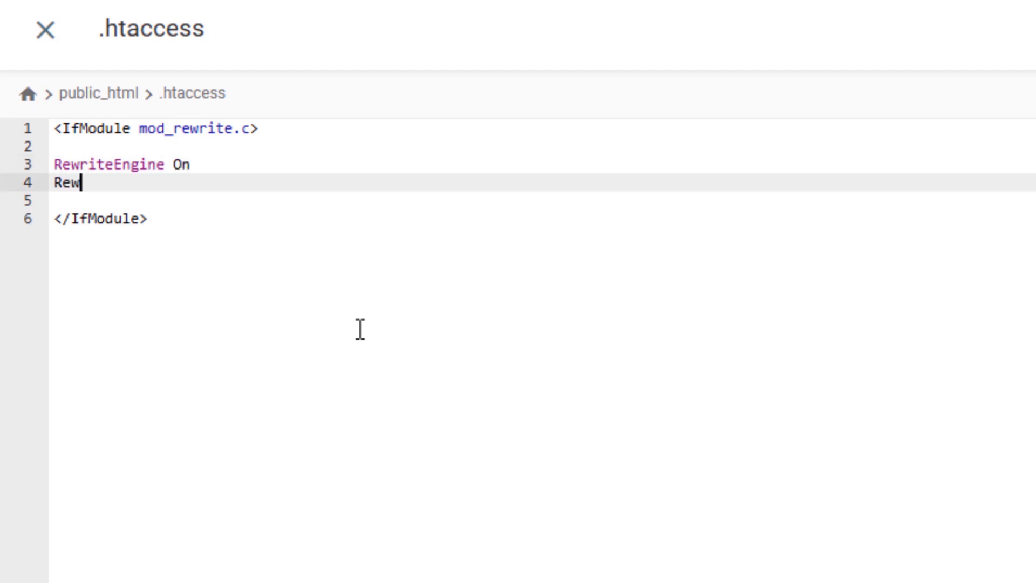
pyautogui.write('riteRule ^$')
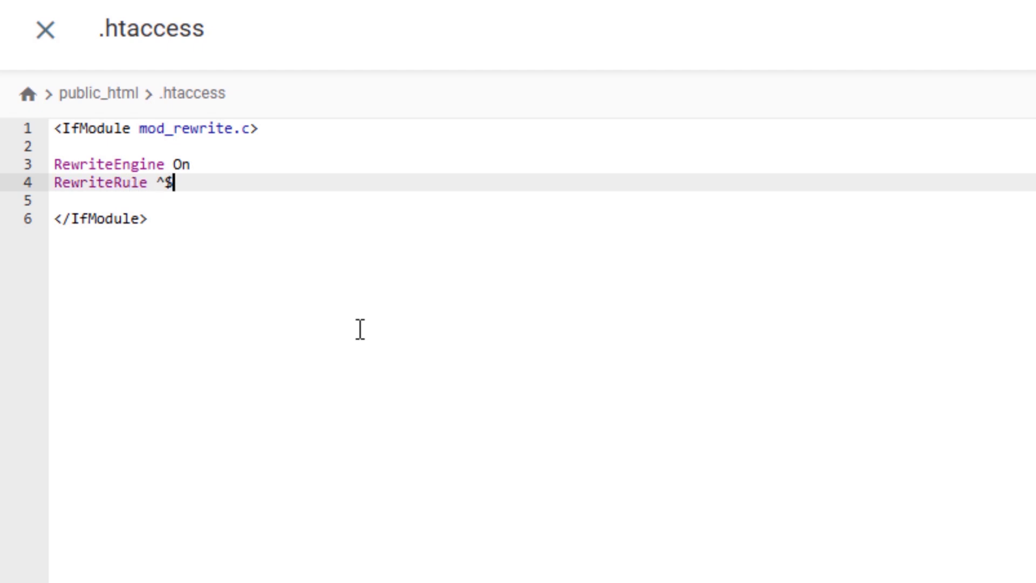
pyautogui.write(' public')
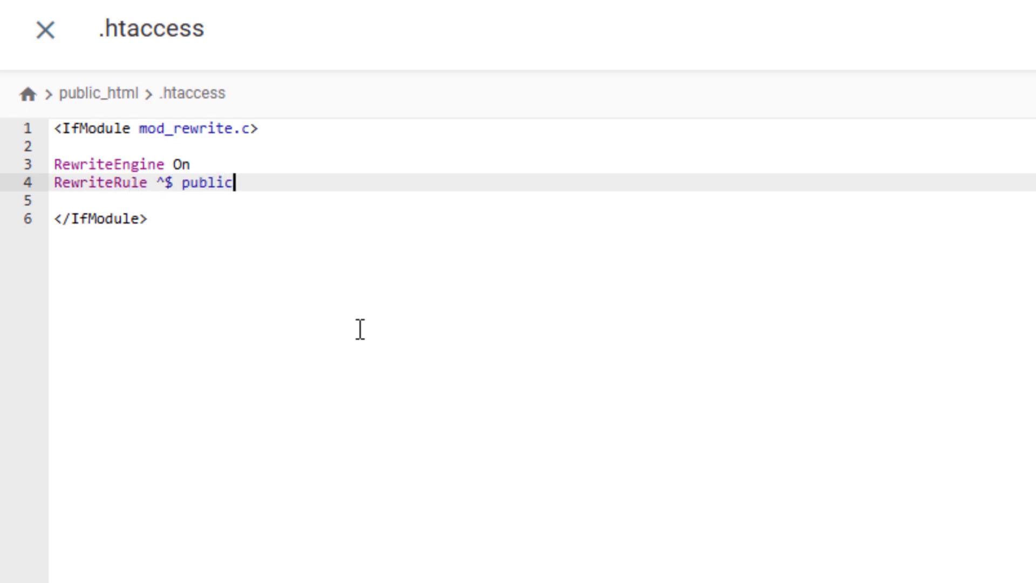
pyautogui.write('/index.php ')
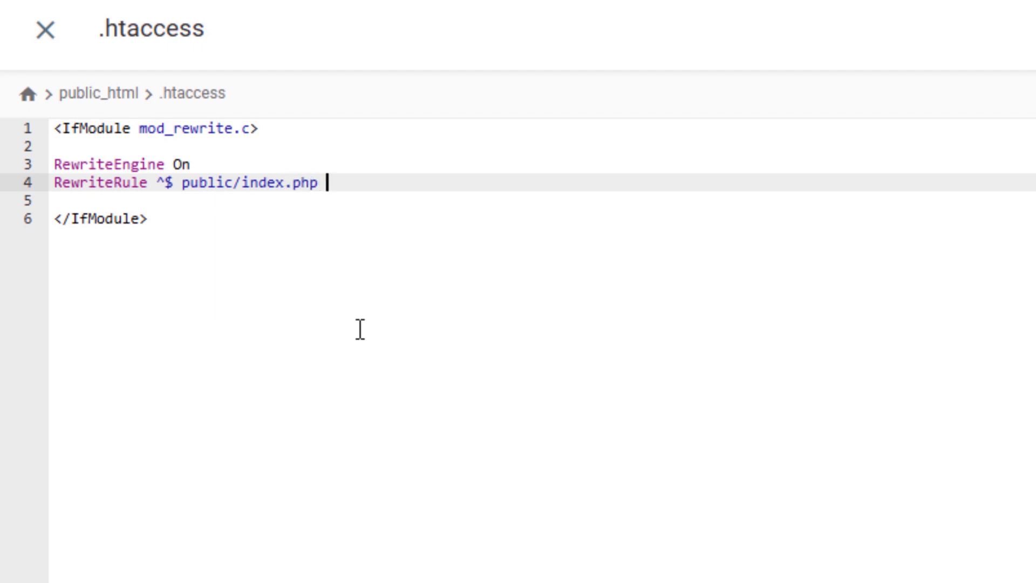
pyautogui.write('[L]')
pyautogui.press('Return')
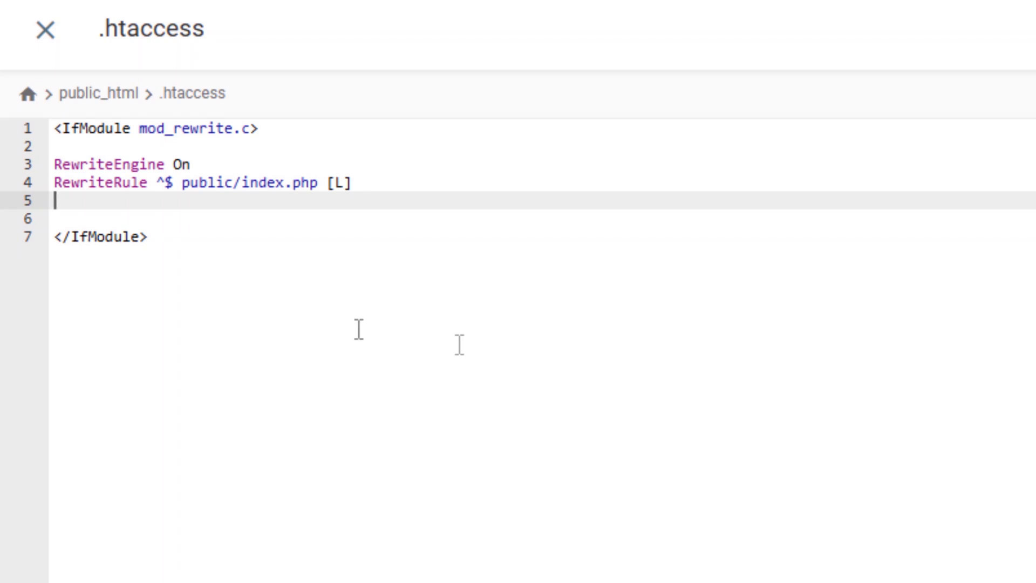
# Type the second rule RewriteRule ^((?!public/).*)$ public/$1 [L,NC] on line 5
pyautogui.write('RewriteRu')
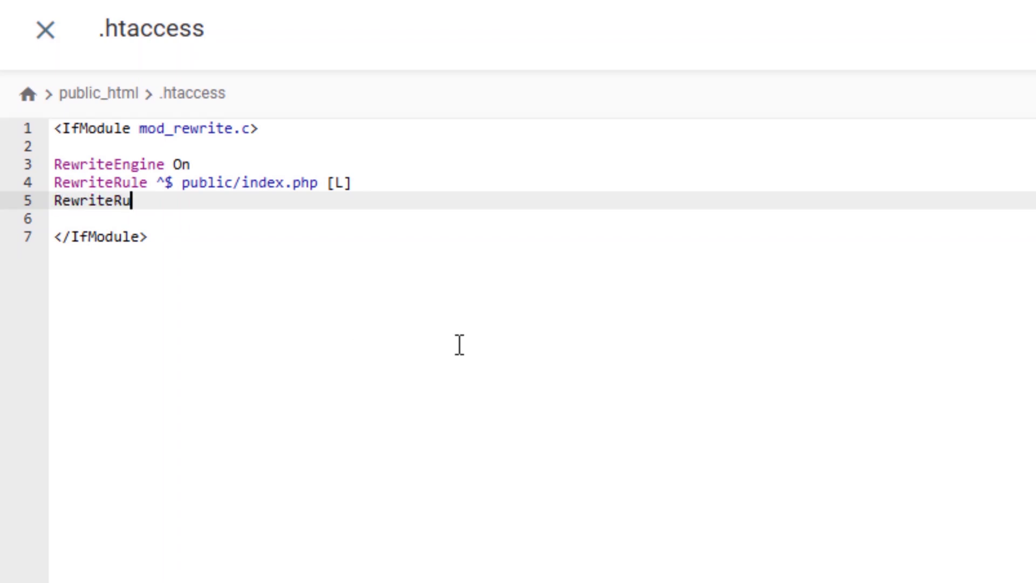
pyautogui.write('le ^')
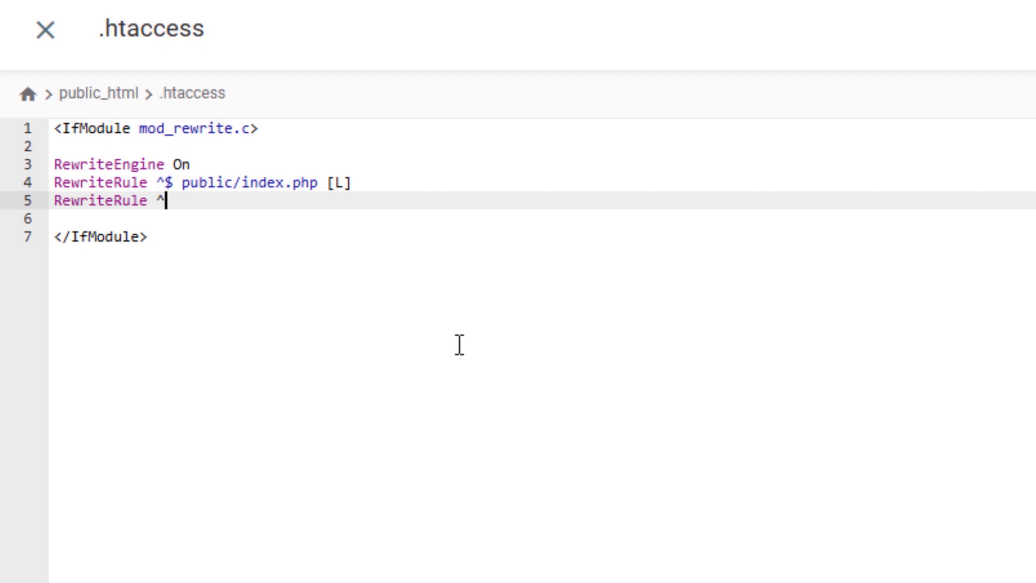
pyautogui.write('((?')
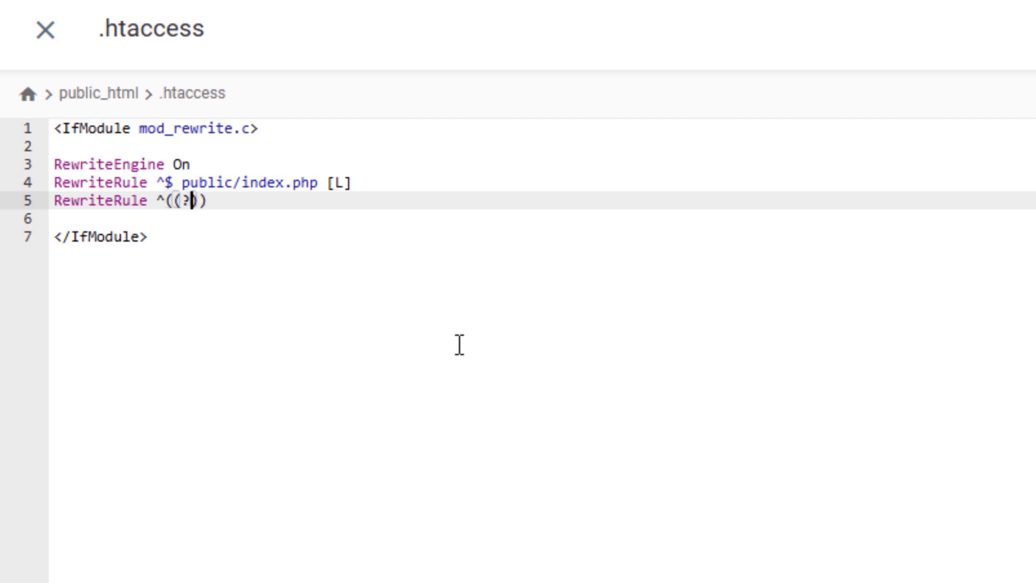
pyautogui.write('!public')
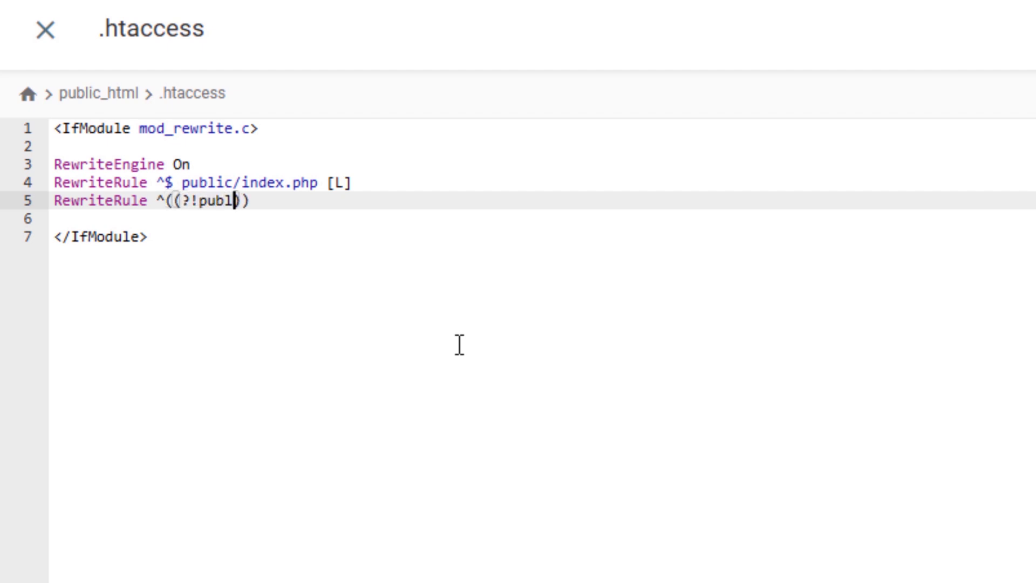
pyautogui.write('/).*)')
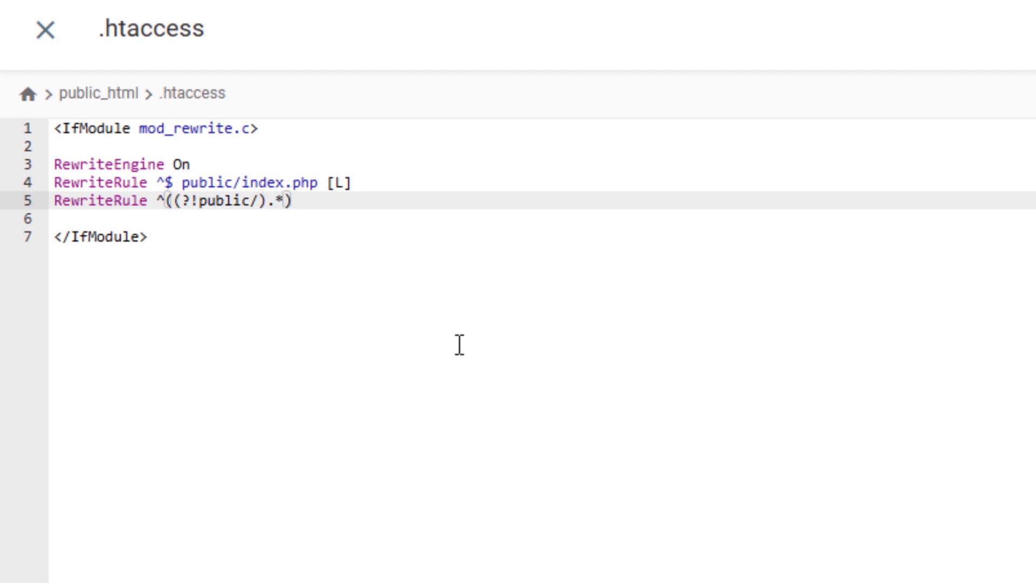
pyautogui.write('$ public/')
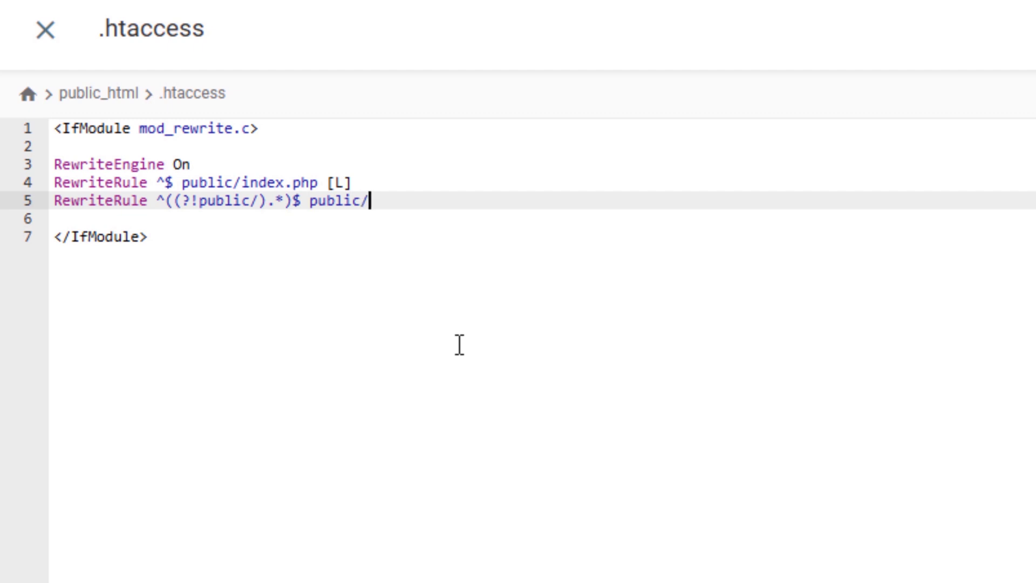
pyautogui.write('$1 [L,NC')
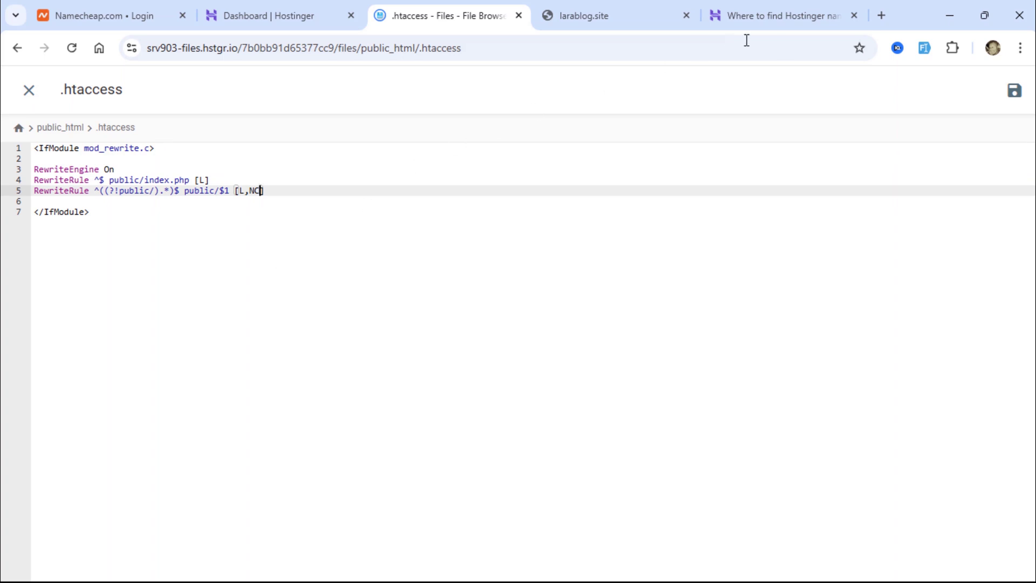
# Save .htaccess and close it to return to the public_html listing
pyautogui.click(1016, 91)
pyautogui.click(29, 90)
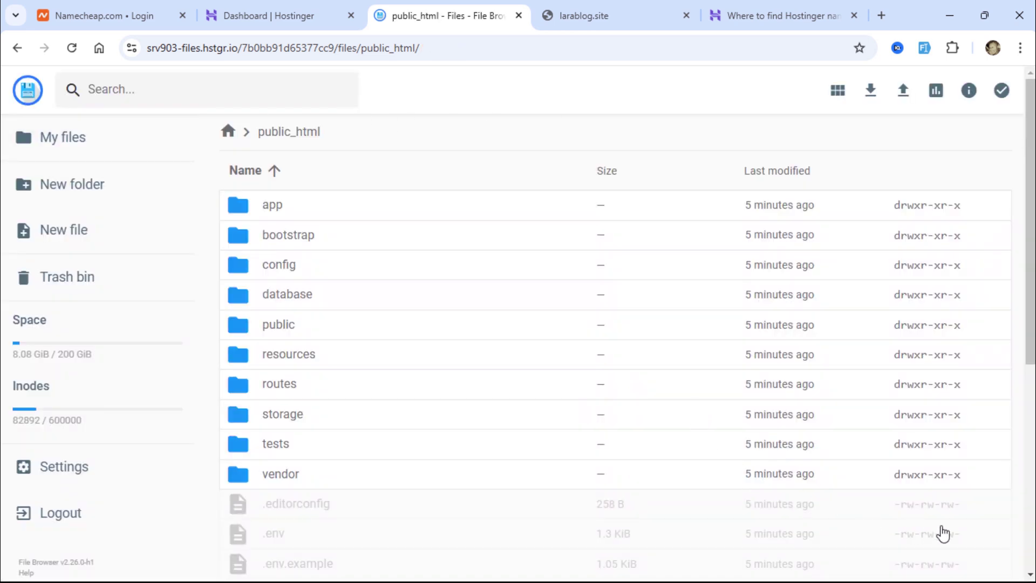
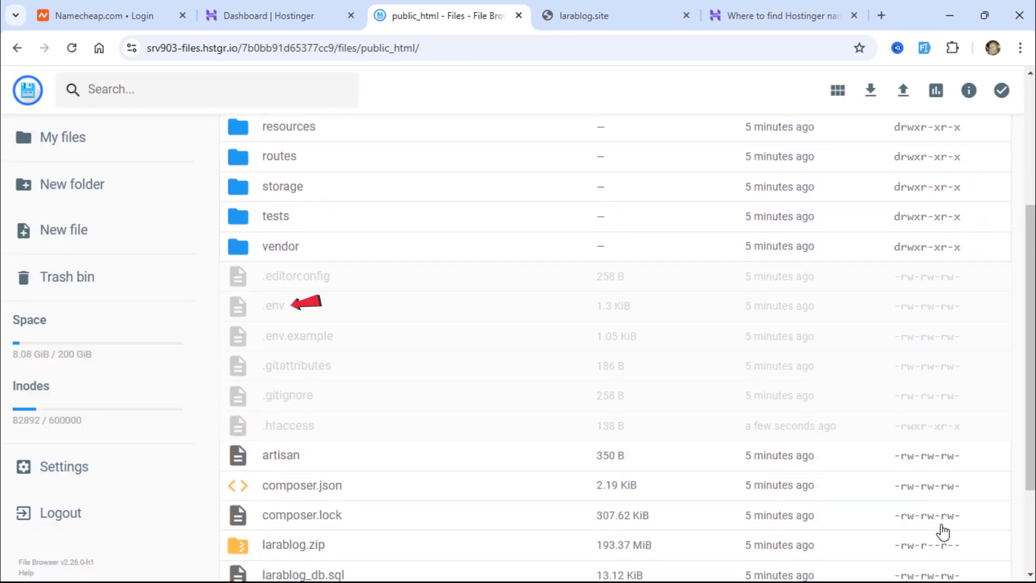
pyautogui.doubleClick(265, 319)
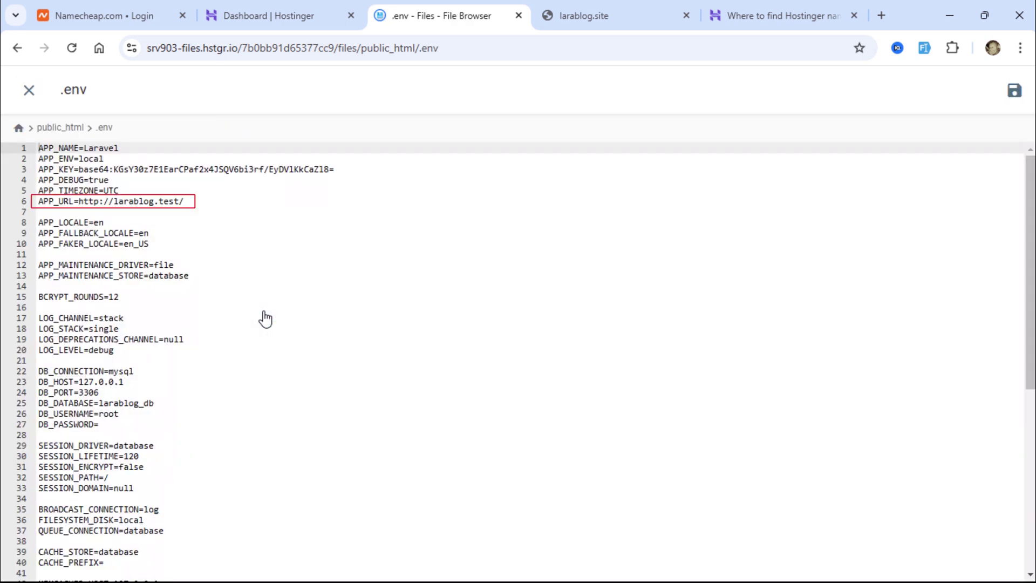
pyautogui.click(601, 14)
pyautogui.moveTo(231, 55); pyautogui.dragTo(144, 50)
pyautogui.rightClick(153, 50)
pyautogui.click(246, 194)
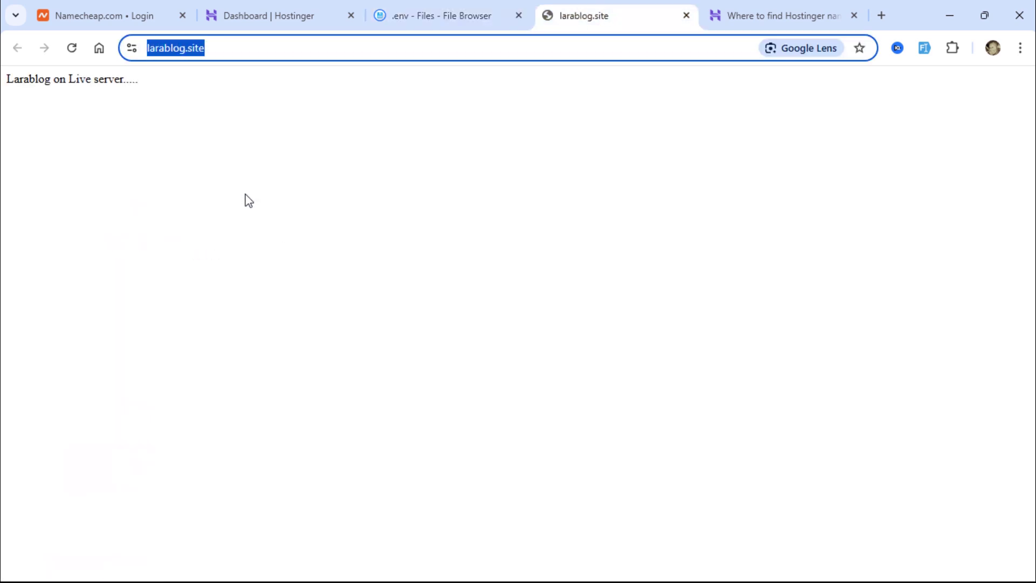
pyautogui.click(428, 9)
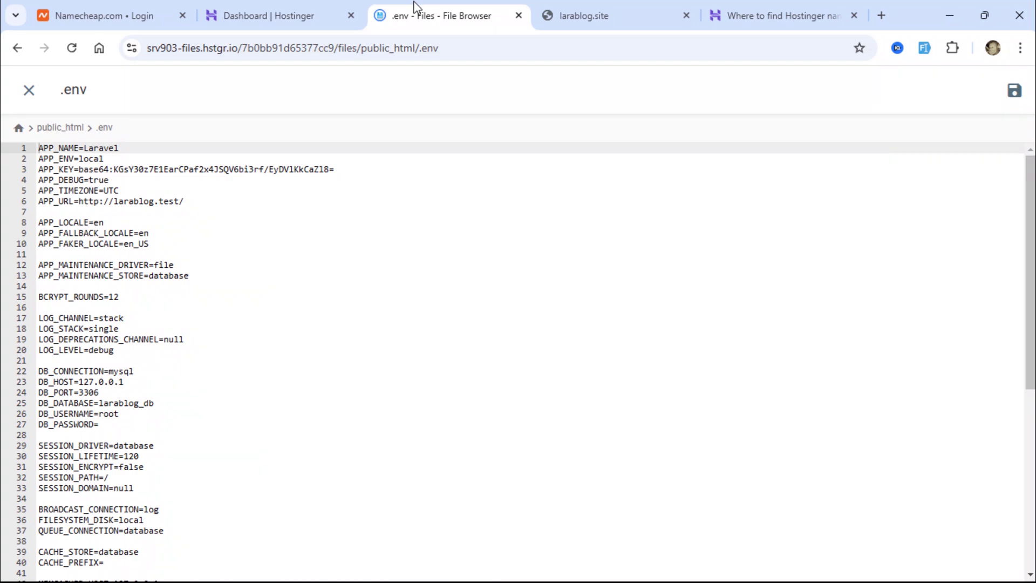
pyautogui.moveTo(80, 203); pyautogui.dragTo(185, 203)
pyautogui.rightClick(168, 203)
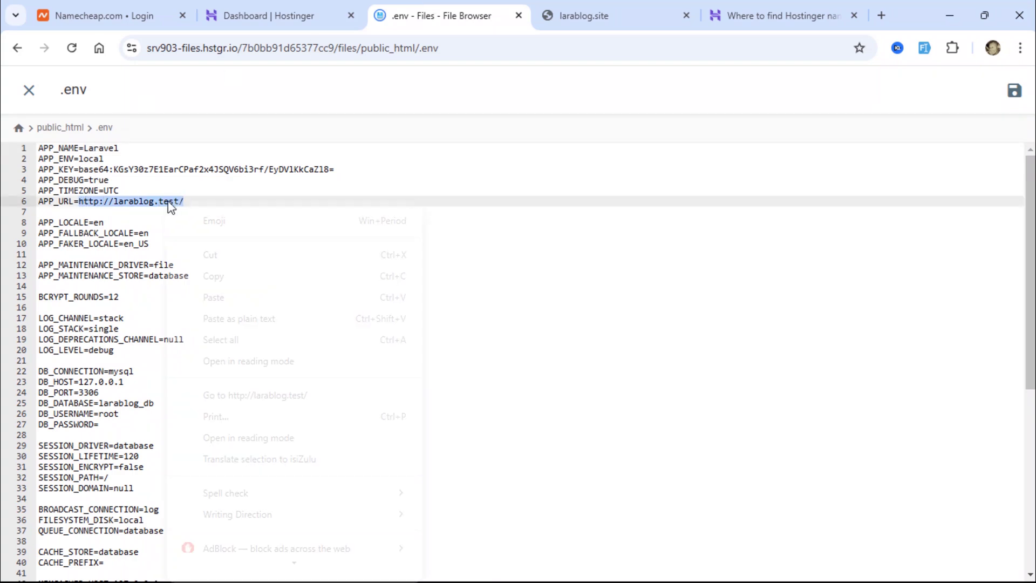
pyautogui.click(287, 303)
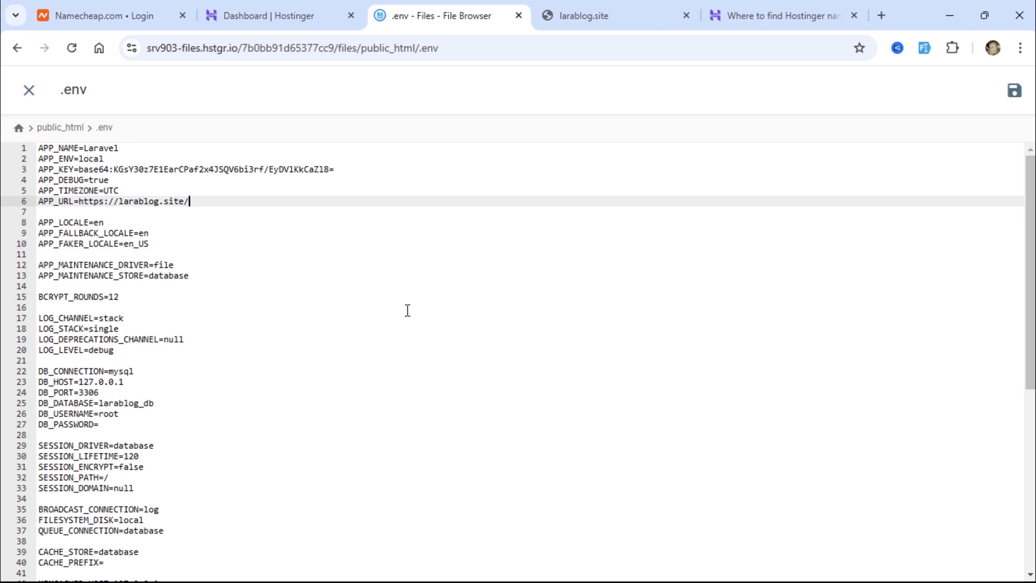
pyautogui.click(1013, 92)
pyautogui.click(288, 6)
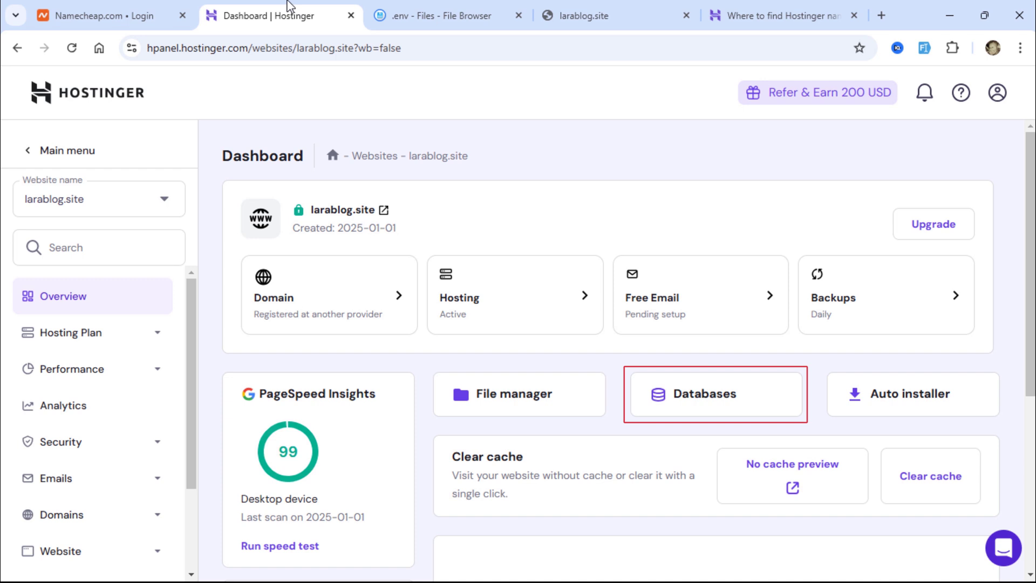
# Enter database name larablog_db and username larablog_user in the new MySQL database form
pyautogui.click(738, 408)
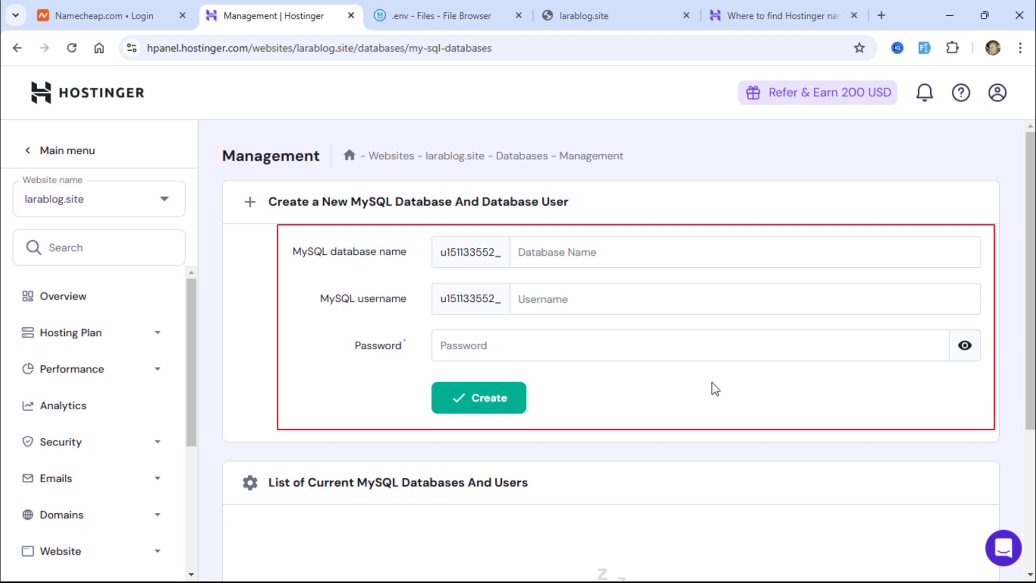
pyautogui.write('larablo')
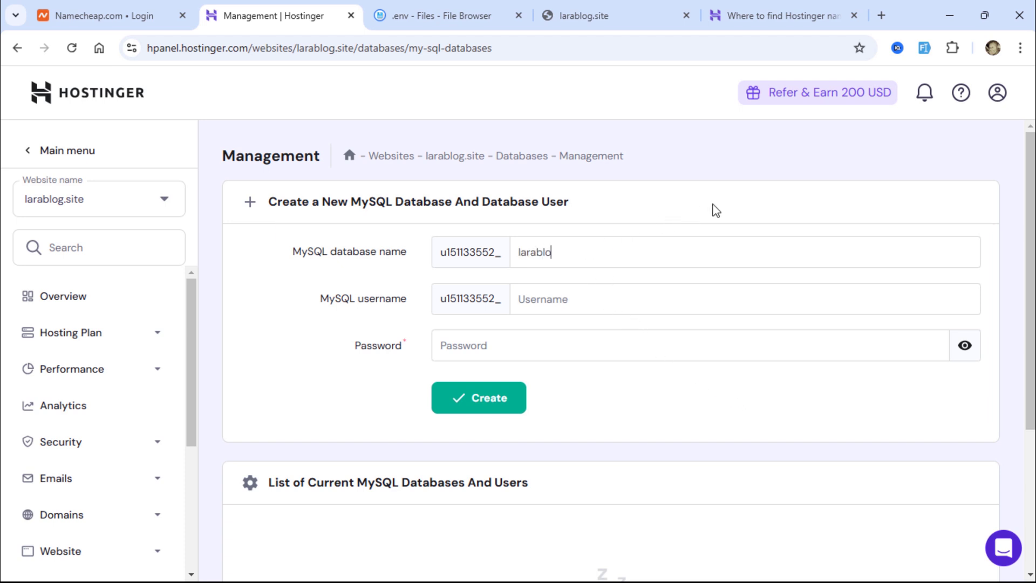
pyautogui.write('g_db')
pyautogui.click(558, 295)
pyautogui.write('larablog_user')
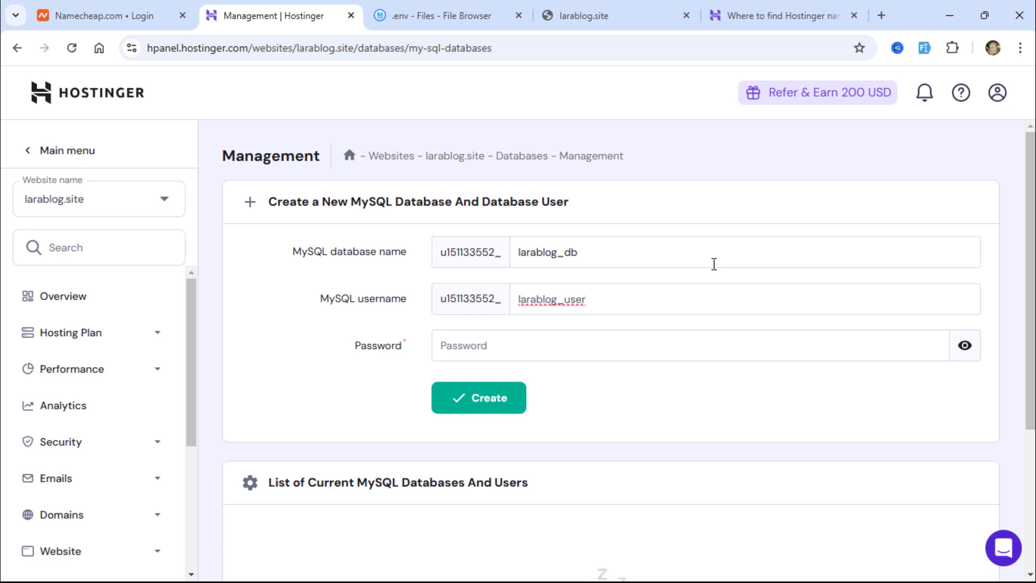
# Generate a random database password and copy it to the clipboard
pyautogui.click(650, 335)
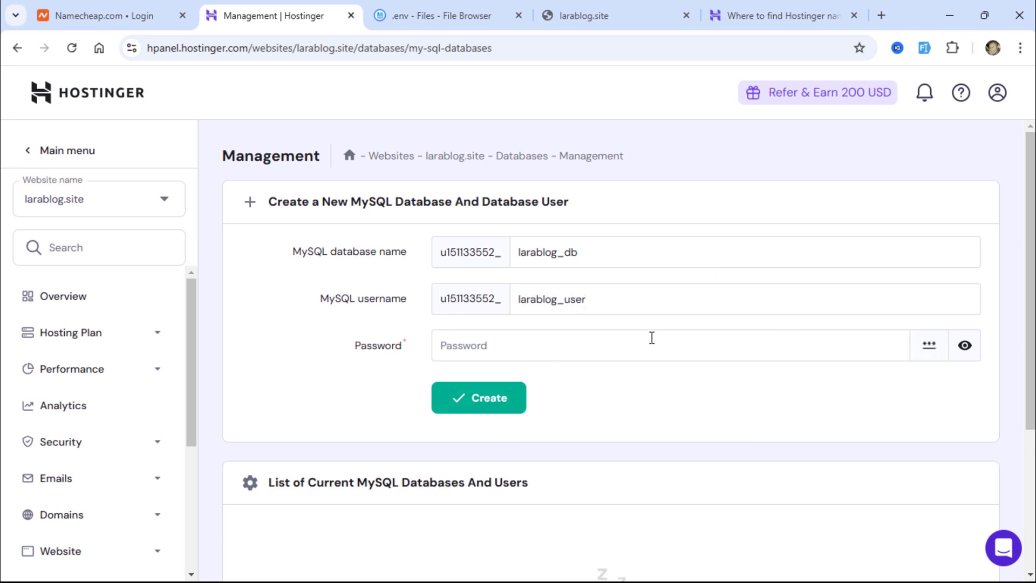
pyautogui.click(930, 346)
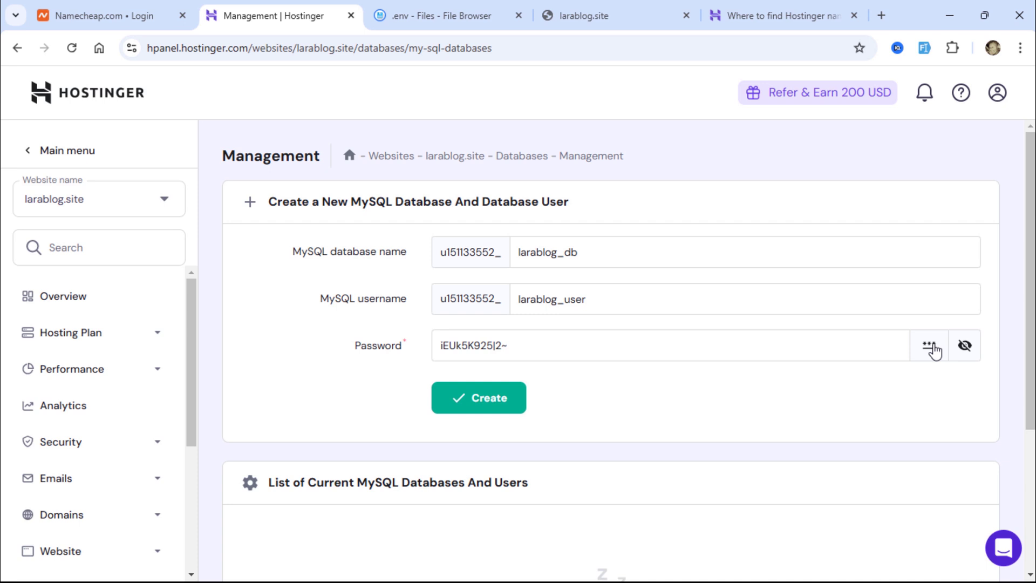
pyautogui.click(930, 346)
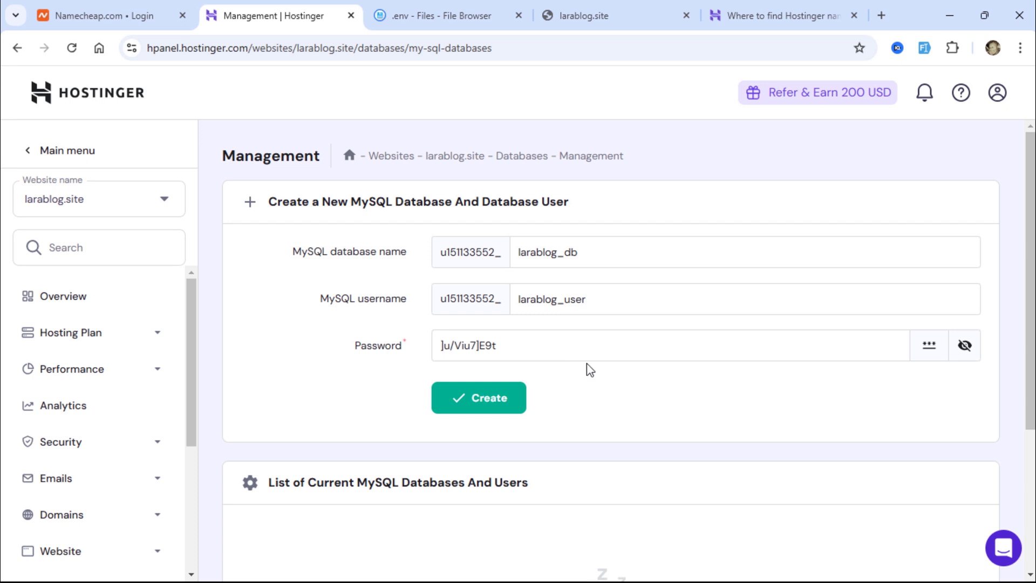
pyautogui.moveTo(538, 355); pyautogui.dragTo(432, 353)
pyautogui.rightClick(462, 345)
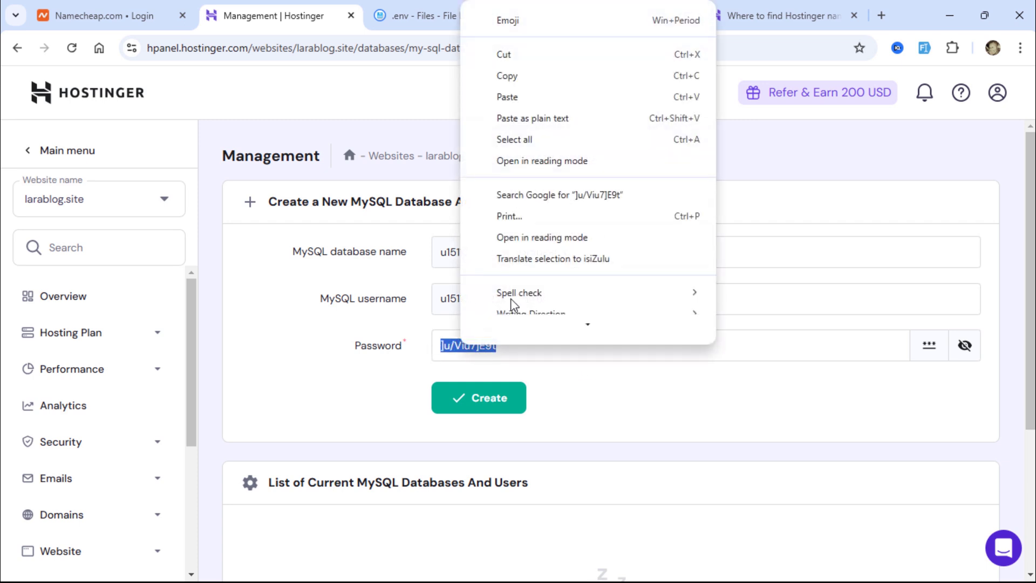
pyautogui.click(557, 95)
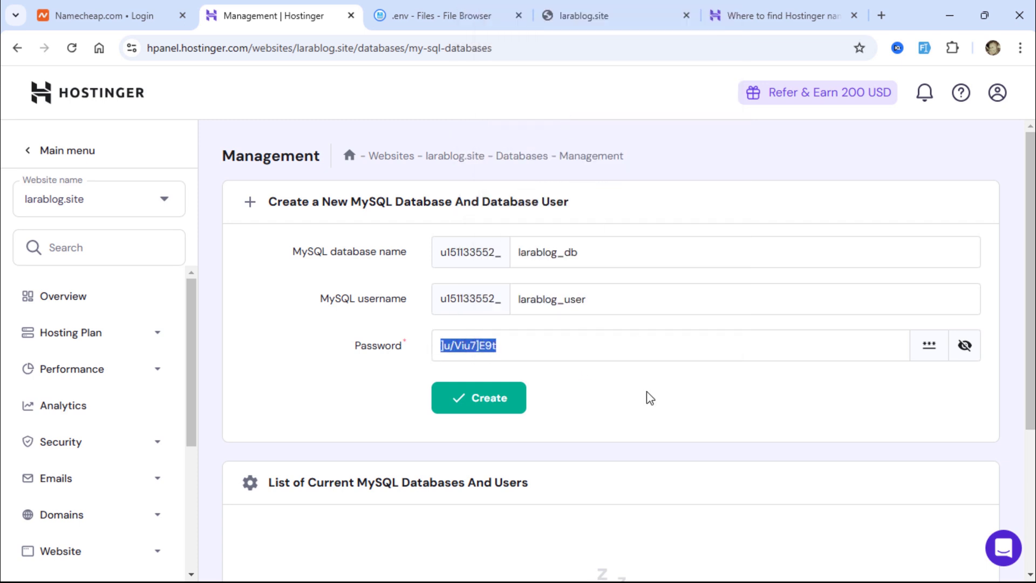
pyautogui.click(950, 15)
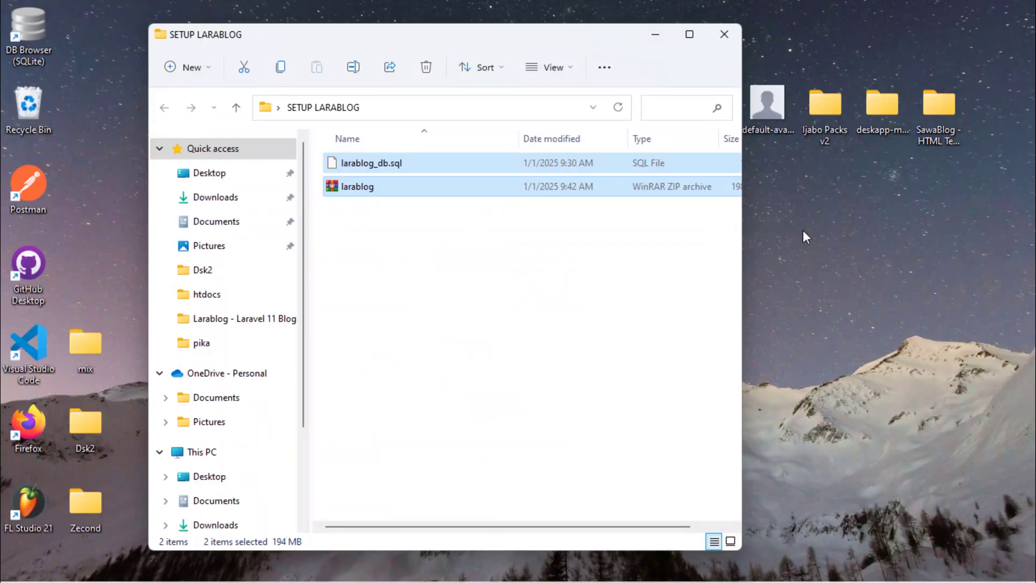
# Create a new text document named DETAILS in the SETUP LARABLOG folder
pyautogui.moveTo(600, 48); pyautogui.dragTo(489, 47)
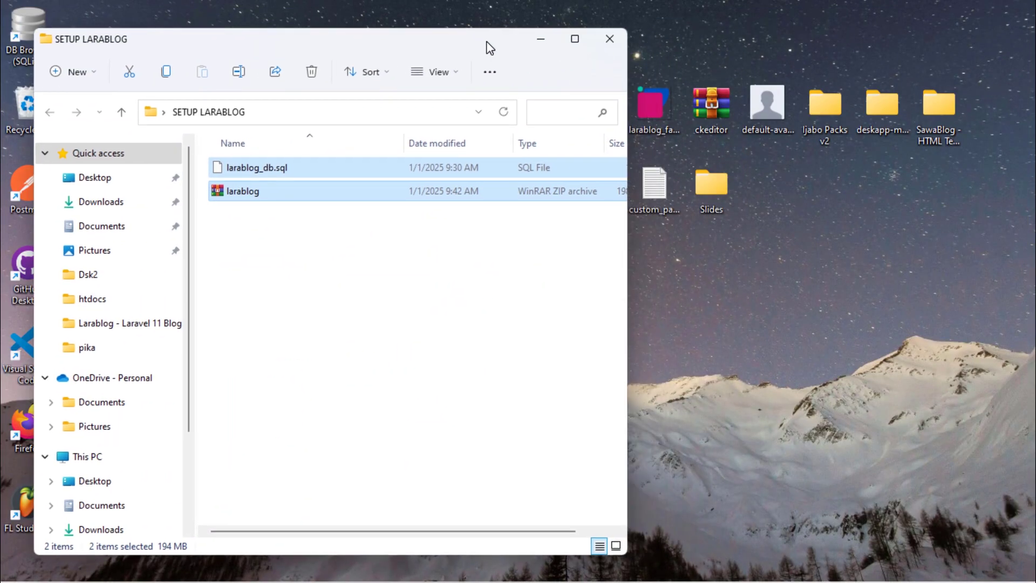
pyautogui.click(394, 387)
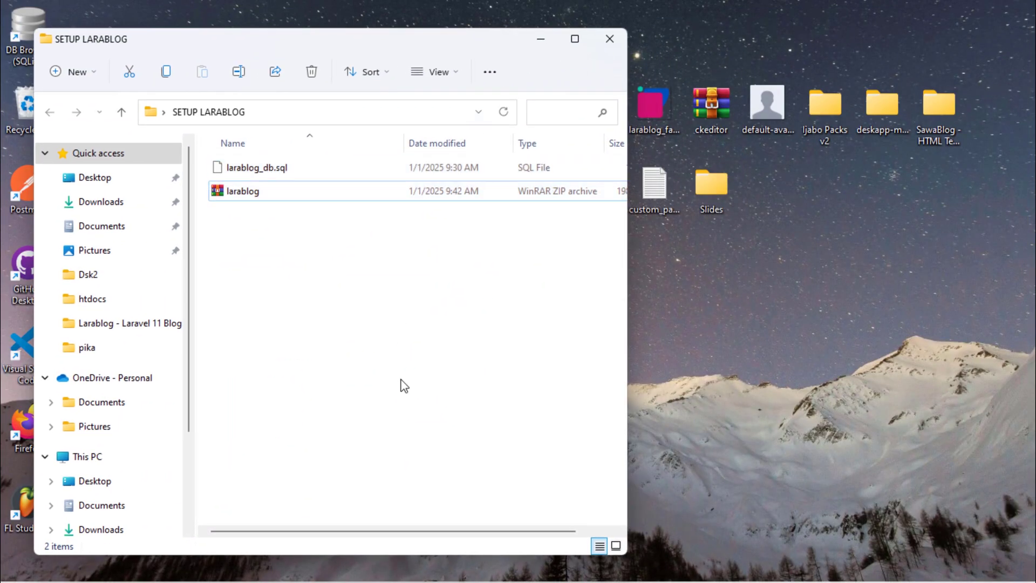
pyautogui.rightClick(404, 386)
pyautogui.moveTo(512, 326)
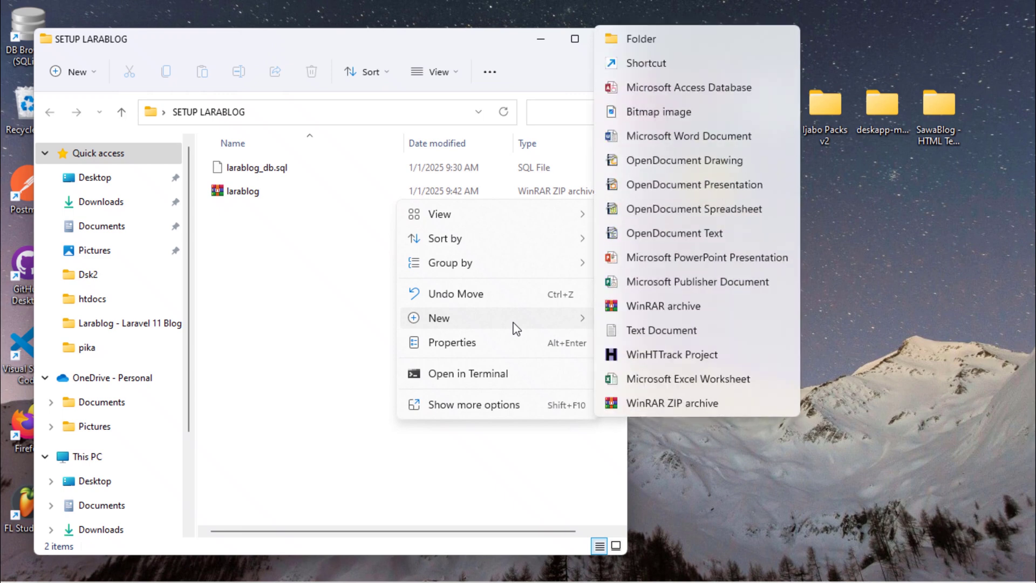
pyautogui.click(661, 330)
pyautogui.write('DETAILS')
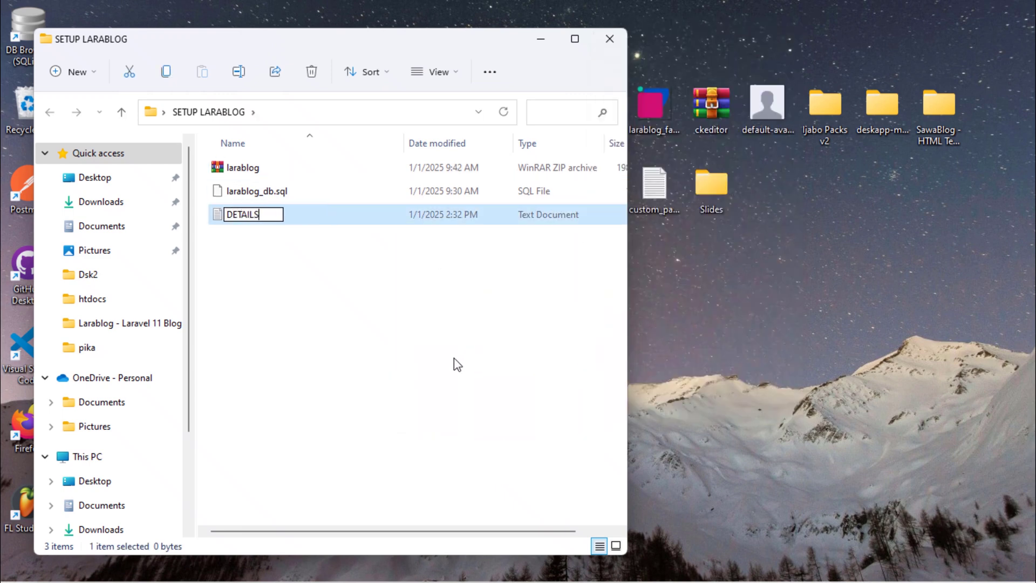
pyautogui.click(453, 365)
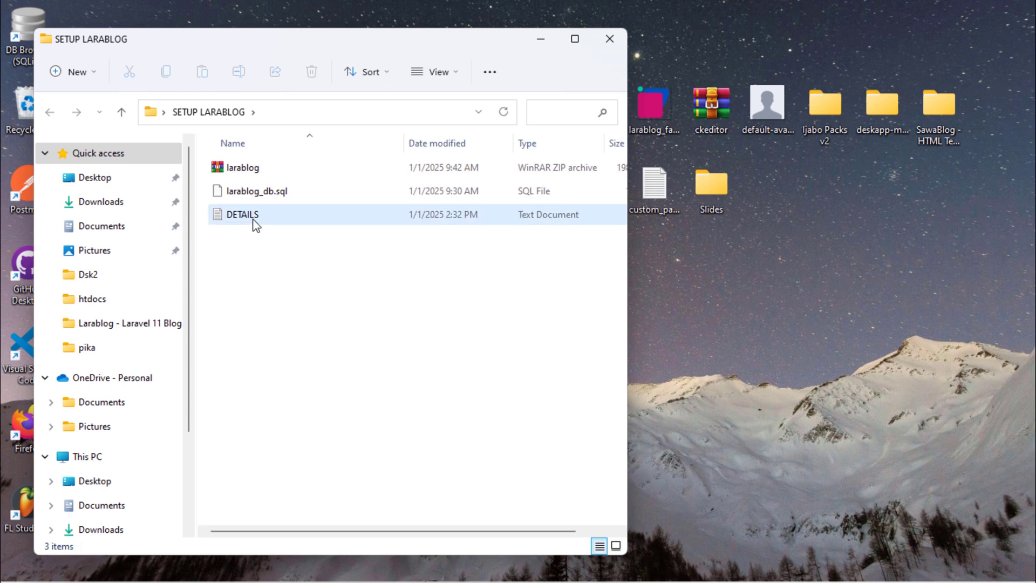
# Open DETAILS.txt in Notepad
pyautogui.click(253, 222)
pyautogui.rightClick(244, 219)
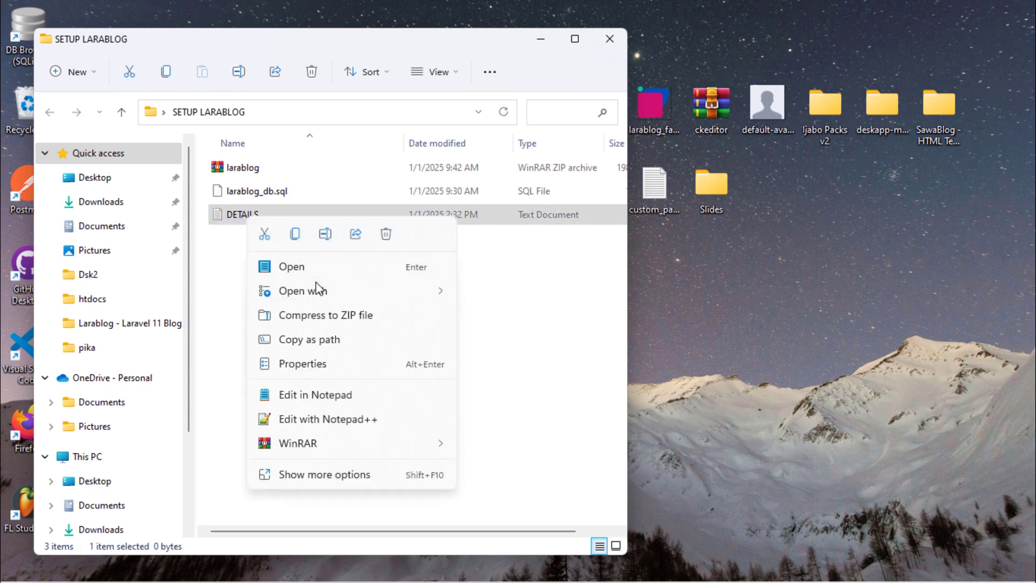
pyautogui.moveTo(321, 290)
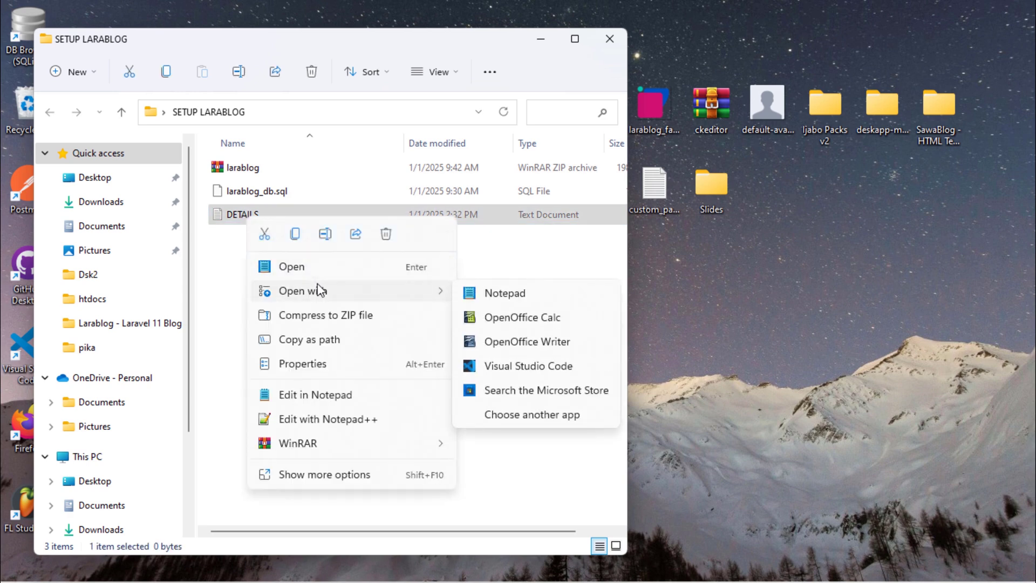
pyautogui.click(466, 295)
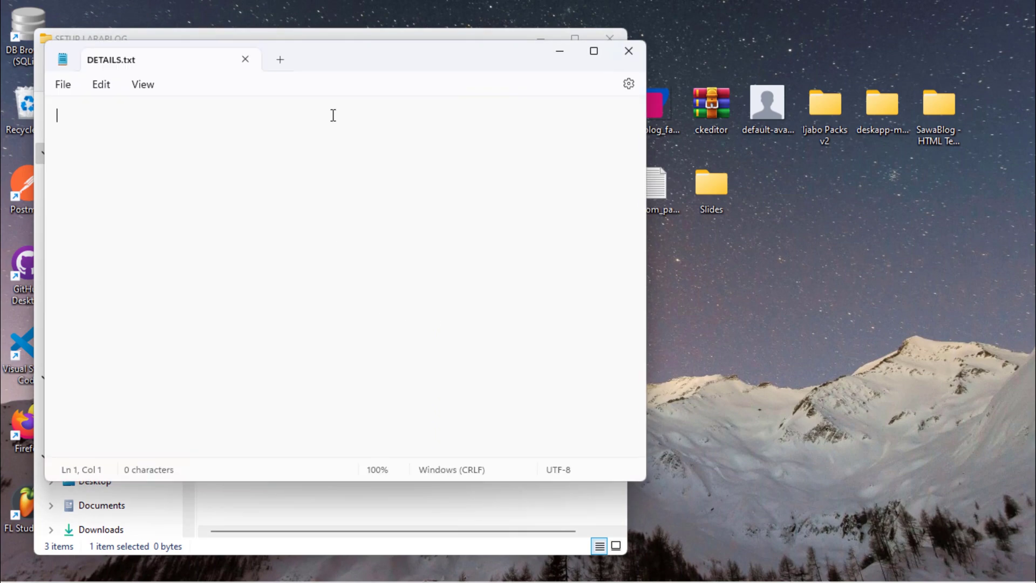
# Type a DATABASE DETAILS heading with DB_NAME: and DB_USER: labels
pyautogui.moveTo(359, 60); pyautogui.dragTo(698, 137)
pyautogui.write('DATABASE D')
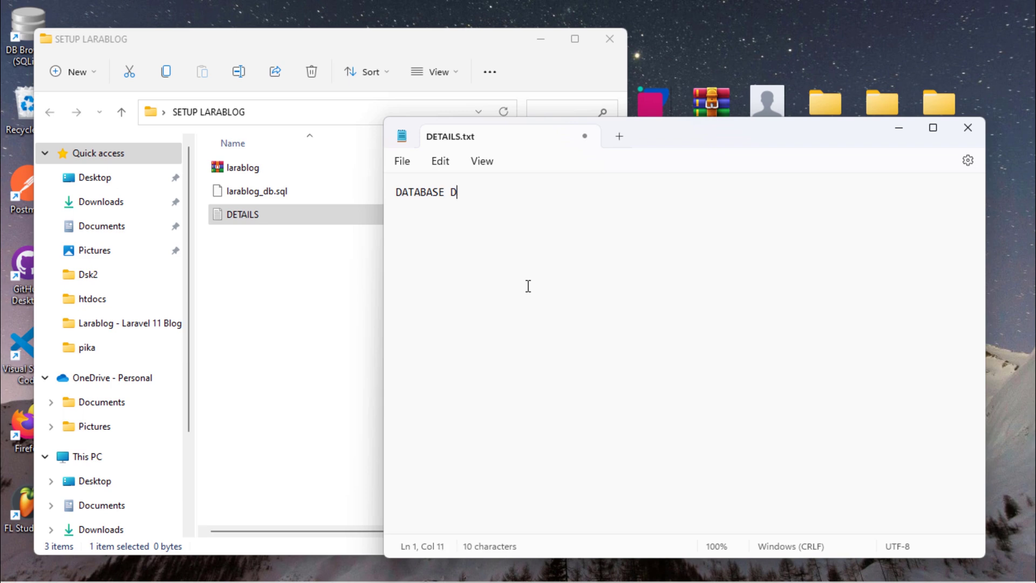
pyautogui.write('ETAILS')
pyautogui.press('Return')
pyautogui.write('================ ')
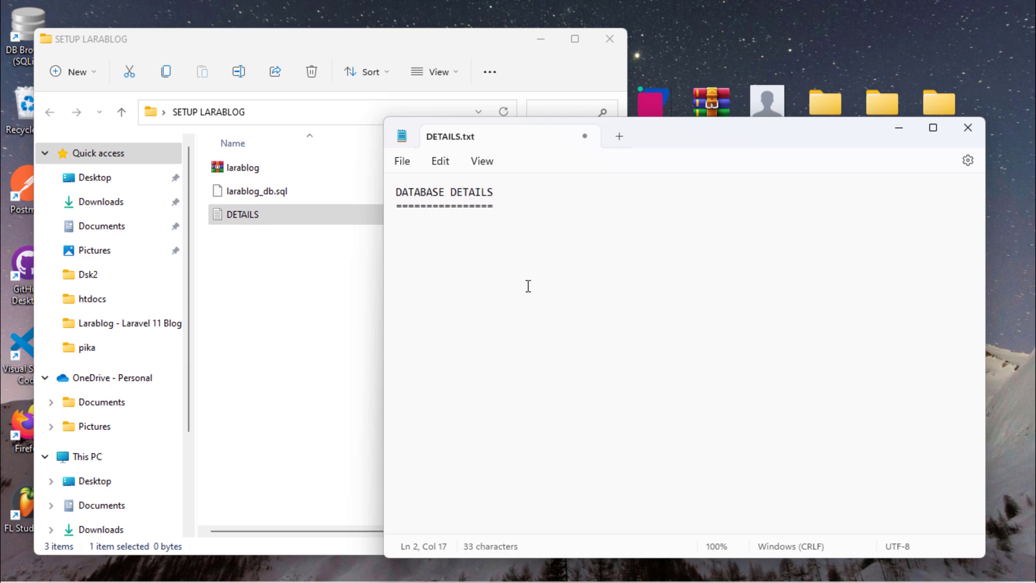
pyautogui.write('DB_NAME: DB')
pyautogui.write('_USER:')
pyautogui.press('Return')
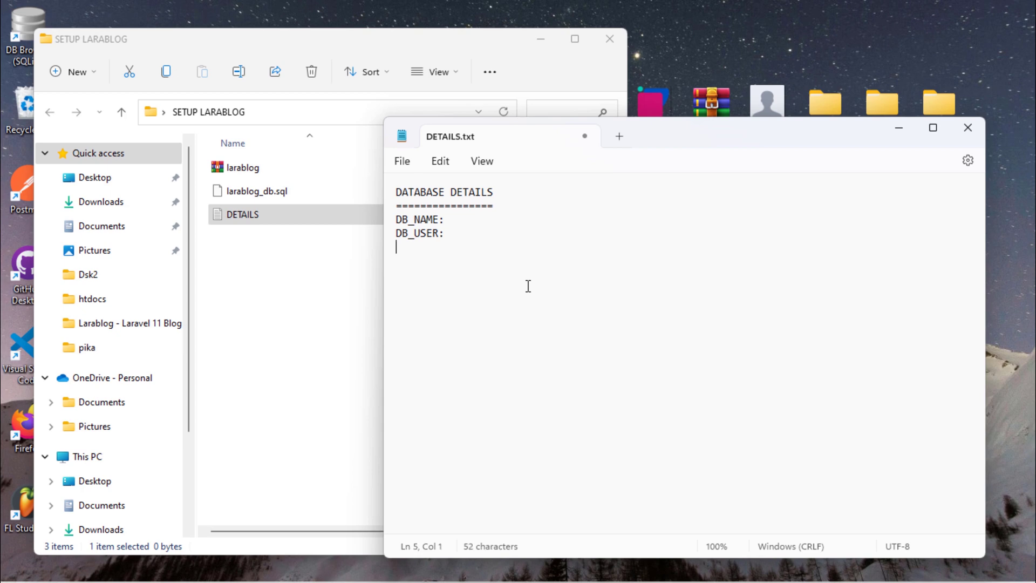
# Add a DB_PASSWORD line and paste the generated password after it
pyautogui.write('DB_PASSWORD')
pyautogui.rightClick(515, 256)
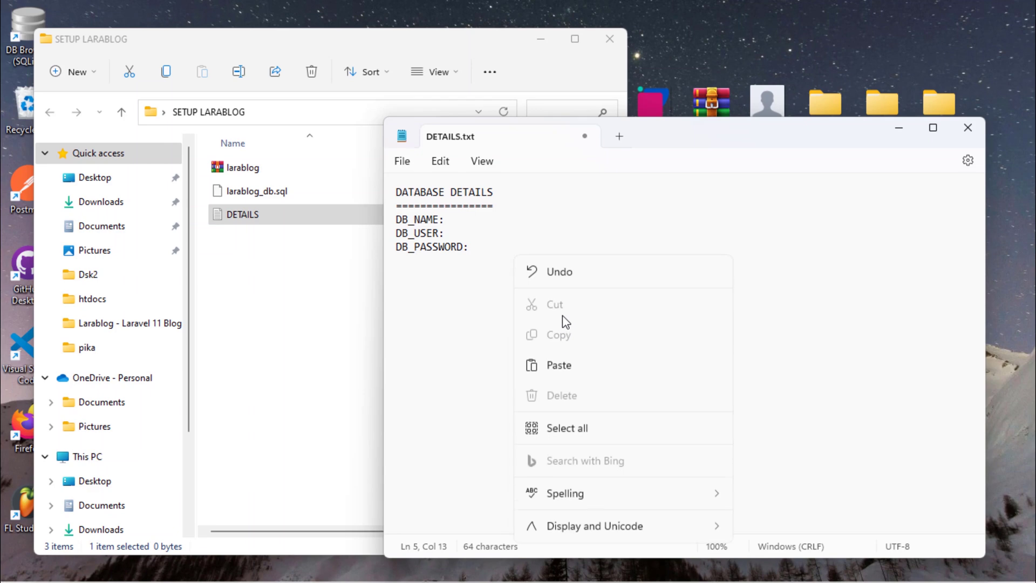
pyautogui.click(564, 371)
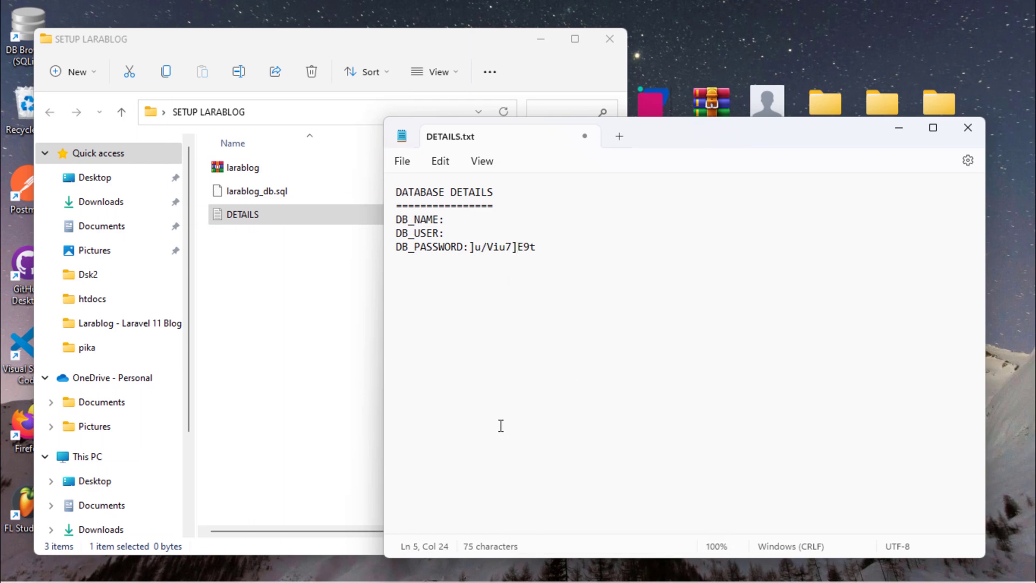
pyautogui.click(382, 571)
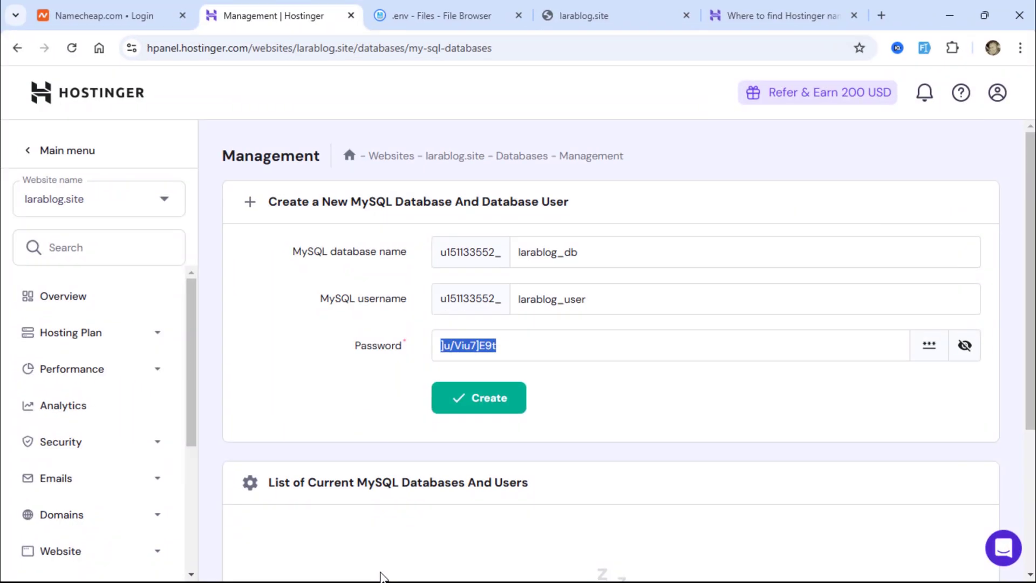
# Create the larablog_db database with user larablog_user
pyautogui.click(487, 405)
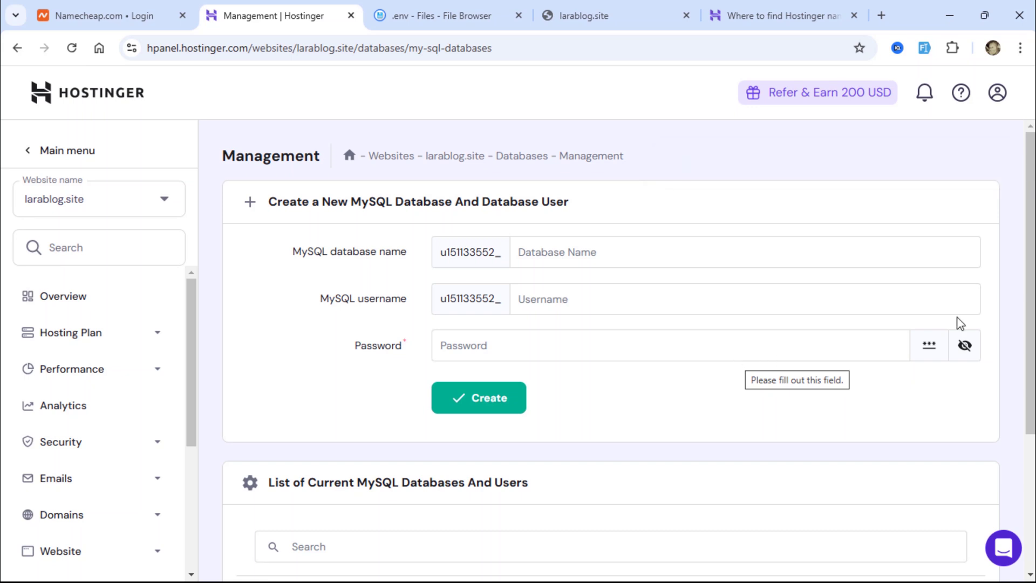
pyautogui.scroll(-1, 1032, 319)
pyautogui.scroll(-3, 1031, 319)
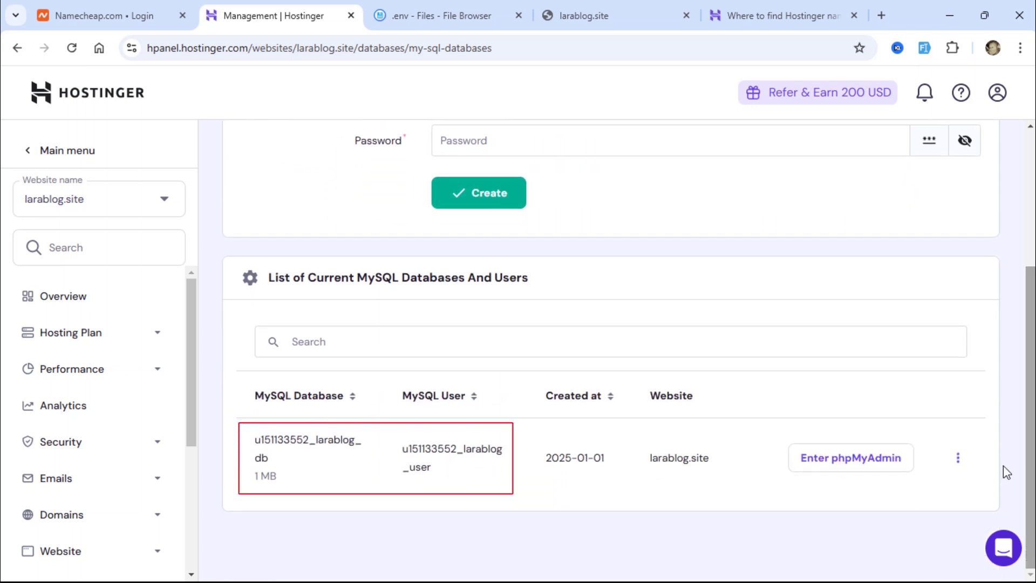
# Copy the full prefixed database name from the list into DETAILS.txt after DB_NAME
pyautogui.moveTo(253, 439); pyautogui.dragTo(288, 464)
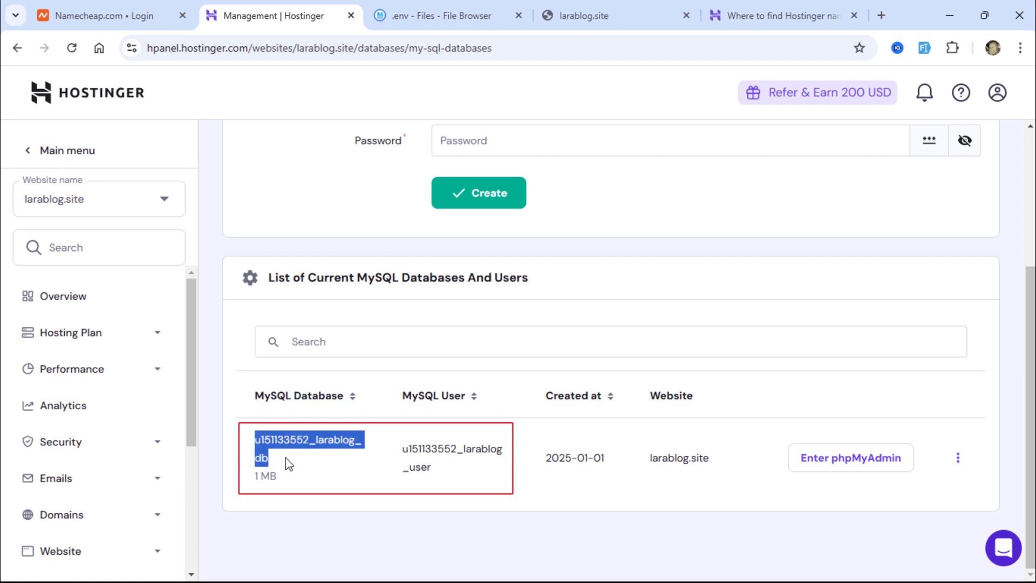
pyautogui.rightClick(298, 451)
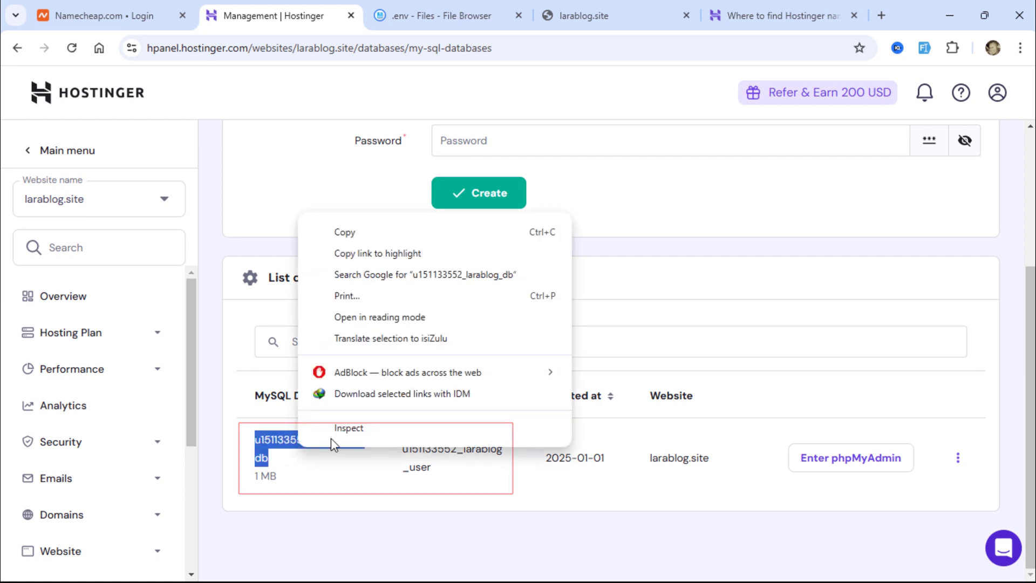
pyautogui.click(376, 234)
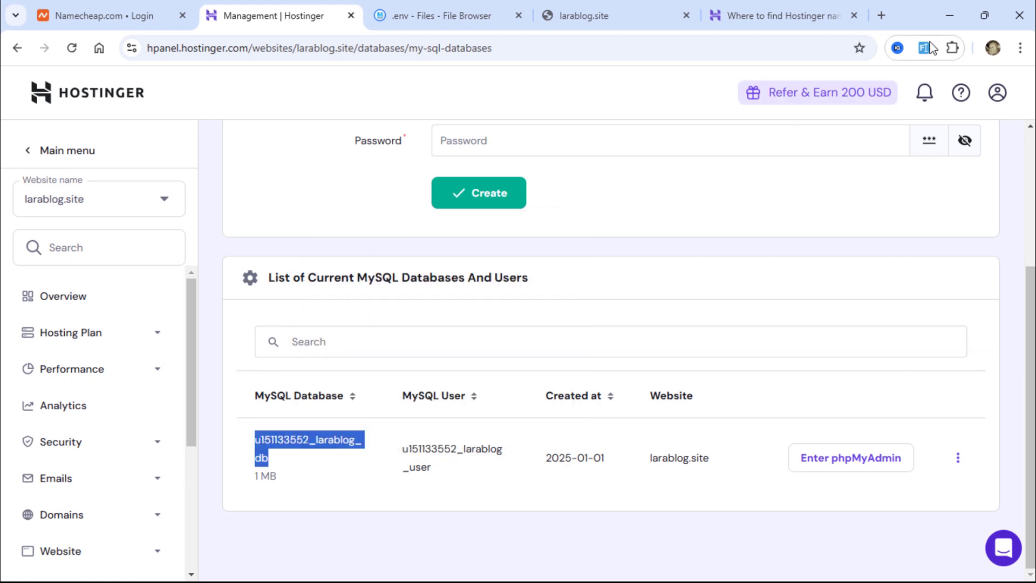
pyautogui.click(949, 15)
pyautogui.click(480, 221)
pyautogui.rightClick(481, 221)
pyautogui.click(534, 328)
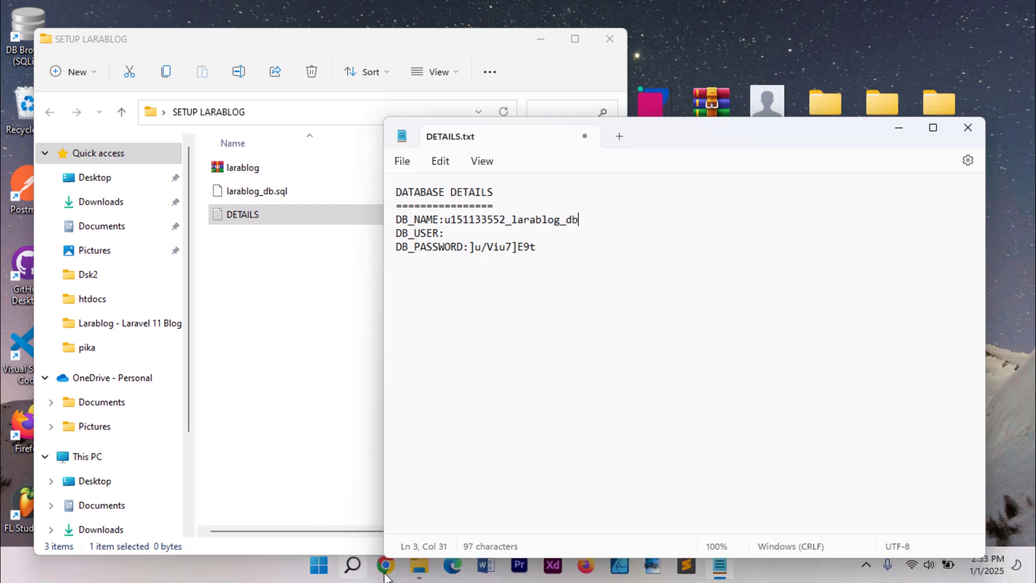
# Copy the full prefixed MySQL username from the list into DETAILS.txt after DB_USER
pyautogui.click(384, 571)
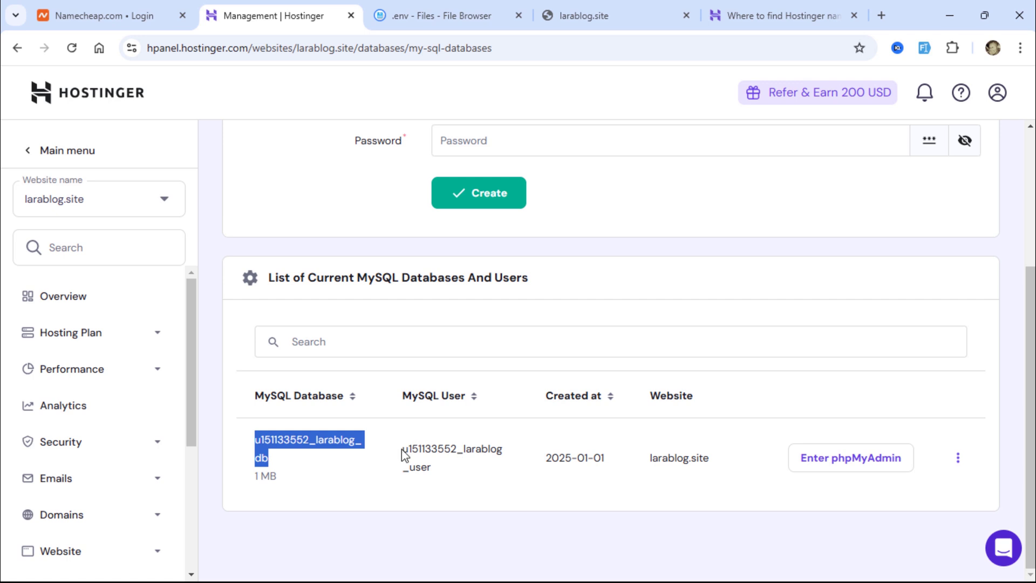
pyautogui.moveTo(405, 449); pyautogui.dragTo(431, 464)
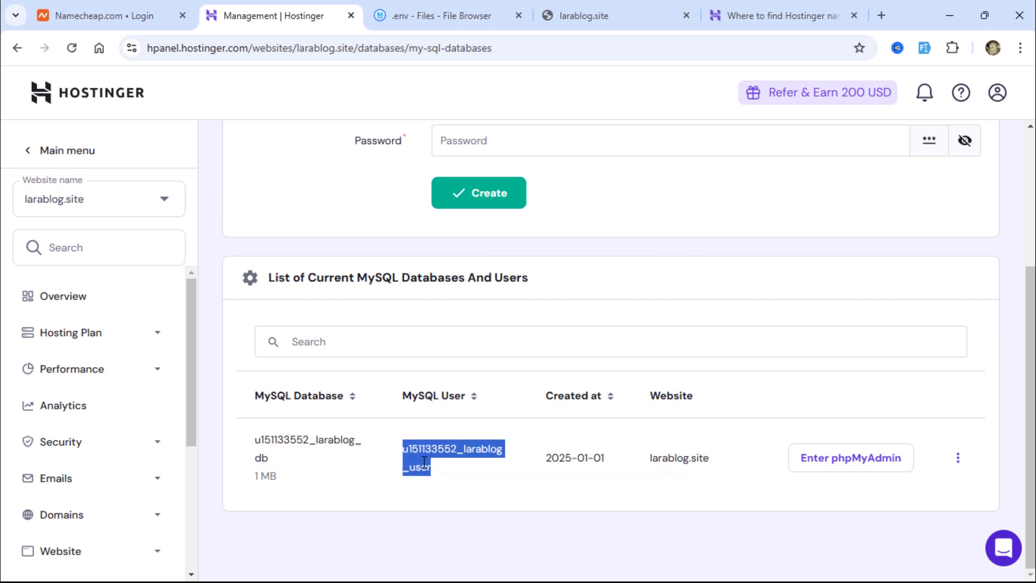
pyautogui.rightClick(424, 462)
pyautogui.click(533, 246)
pyautogui.click(950, 15)
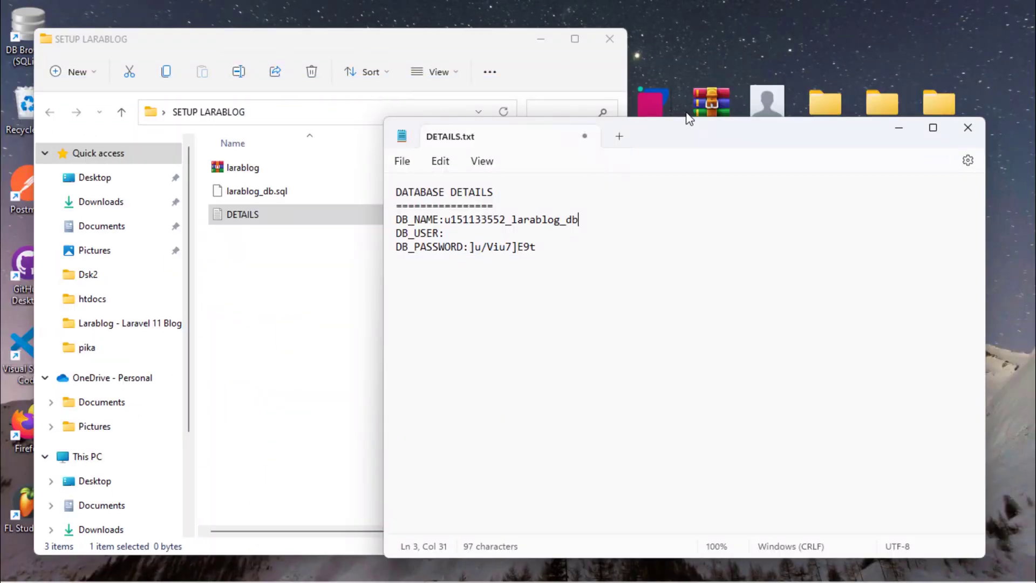
pyautogui.click(460, 232)
pyautogui.rightClick(462, 229)
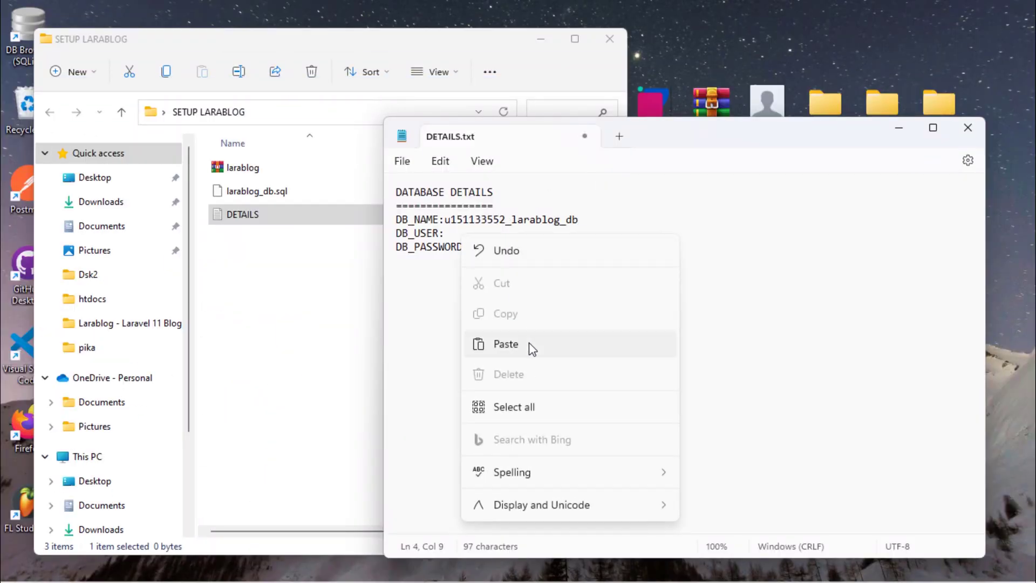
pyautogui.click(528, 346)
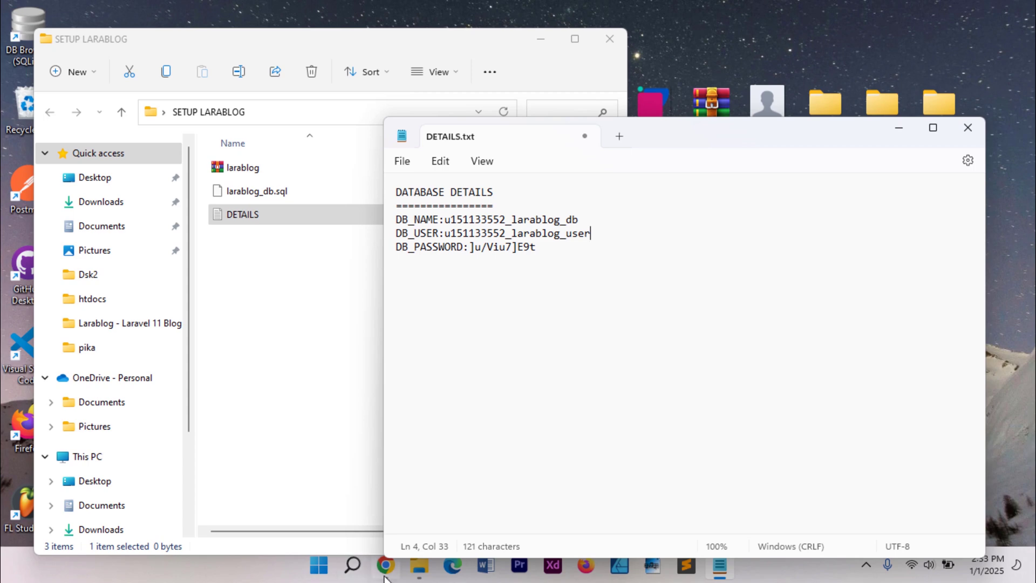
pyautogui.click(356, 571)
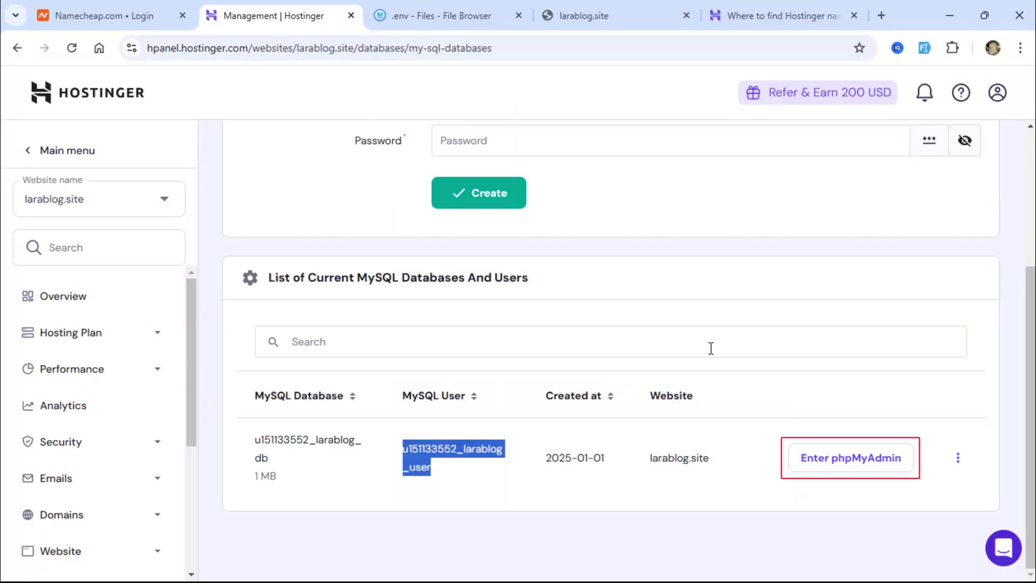
# Import larablog_db.sql into the larablog database through phpMyAdmin
pyautogui.click(848, 467)
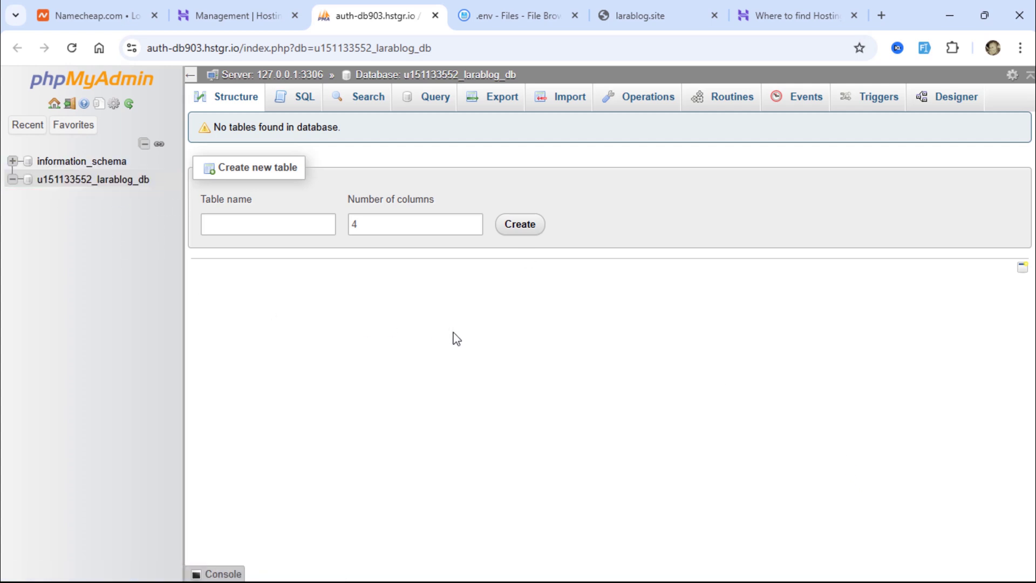
pyautogui.click(572, 102)
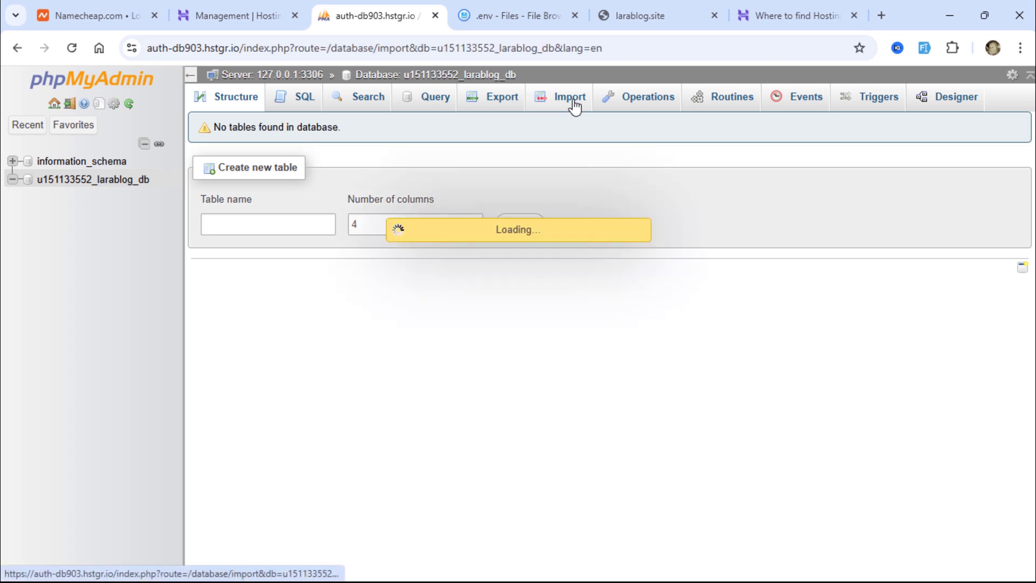
pyautogui.click(254, 294)
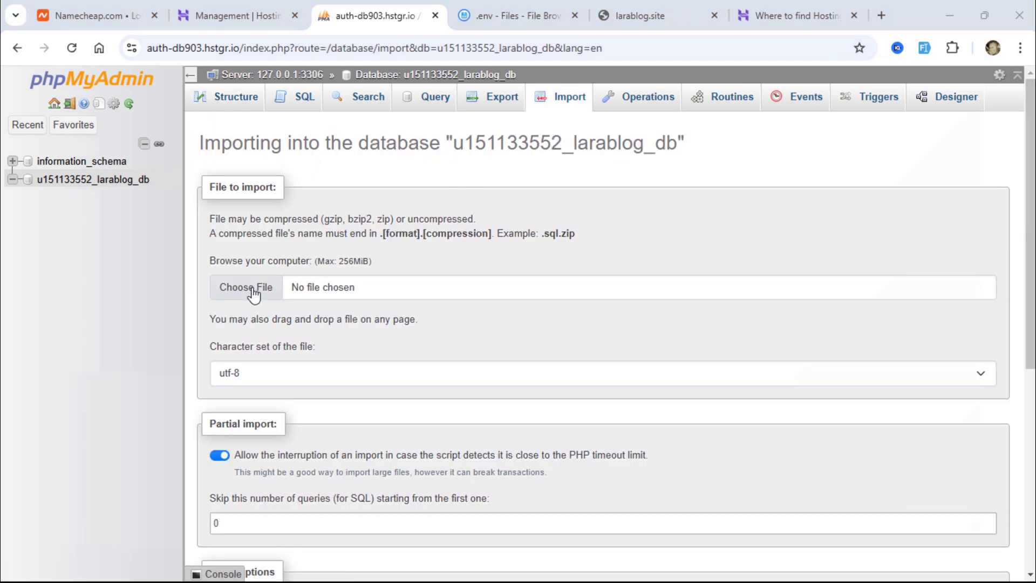
pyautogui.click(208, 178)
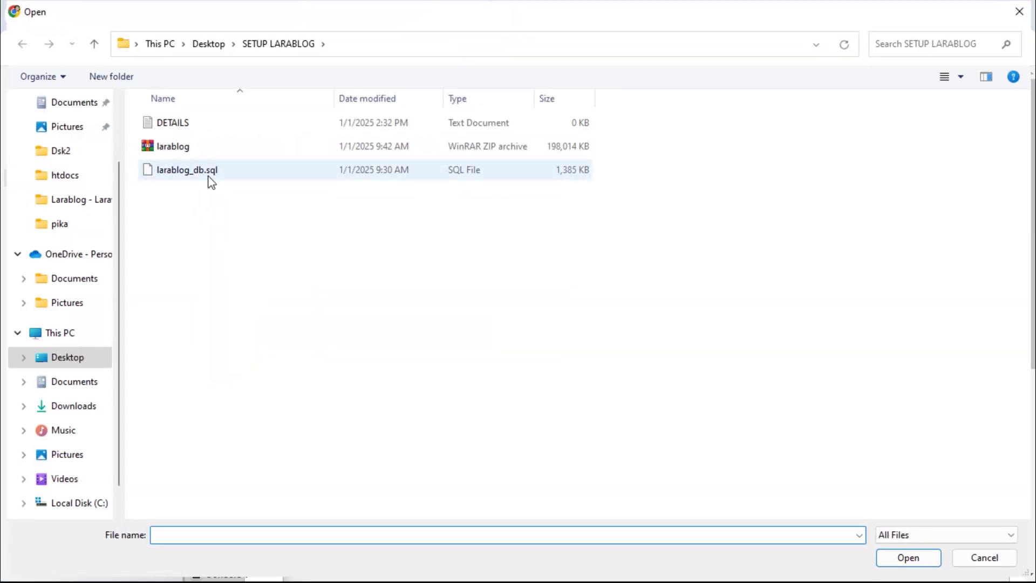
pyautogui.doubleClick(189, 177)
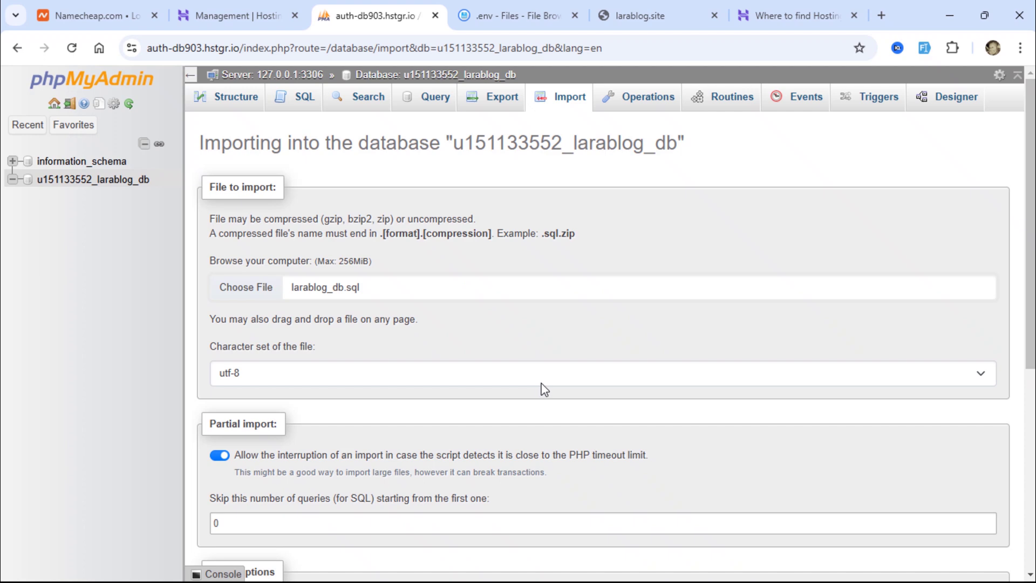
pyautogui.scroll(-7, 542, 389)
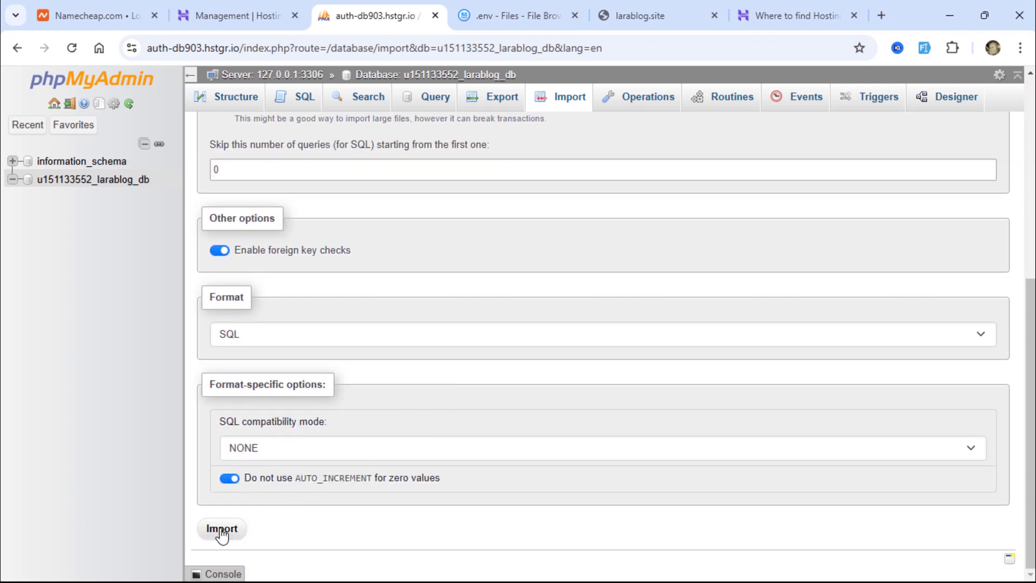
pyautogui.click(222, 531)
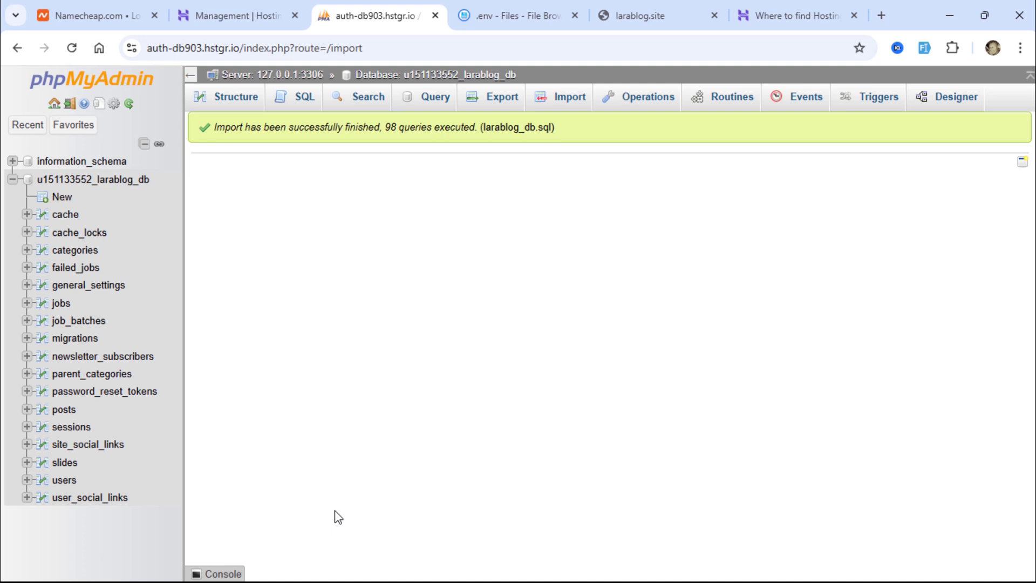
# Check the import success message and display the users table's two rows
pyautogui.moveTo(256, 128); pyautogui.dragTo(415, 151)
pyautogui.click(485, 303)
pyautogui.click(63, 482)
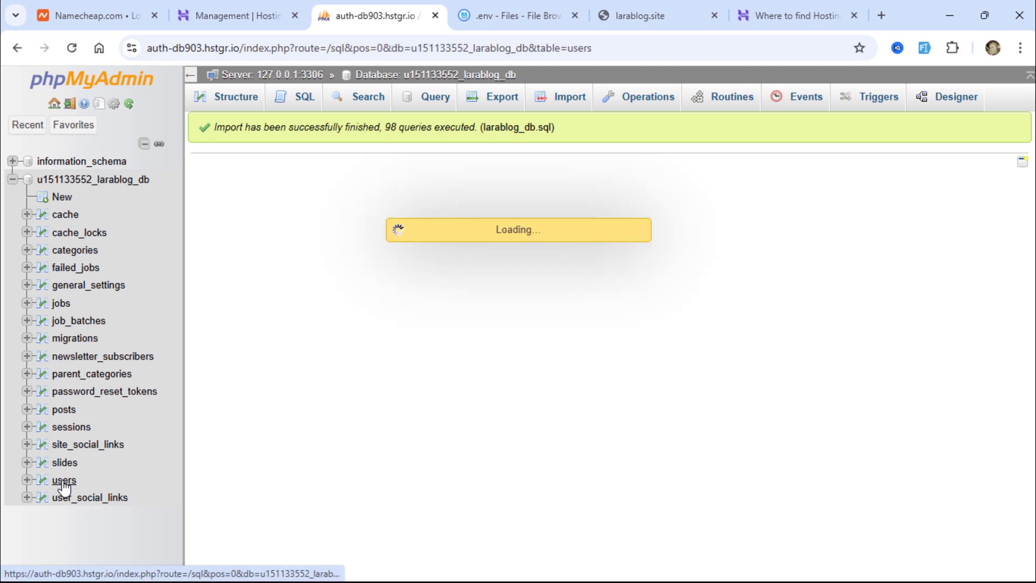
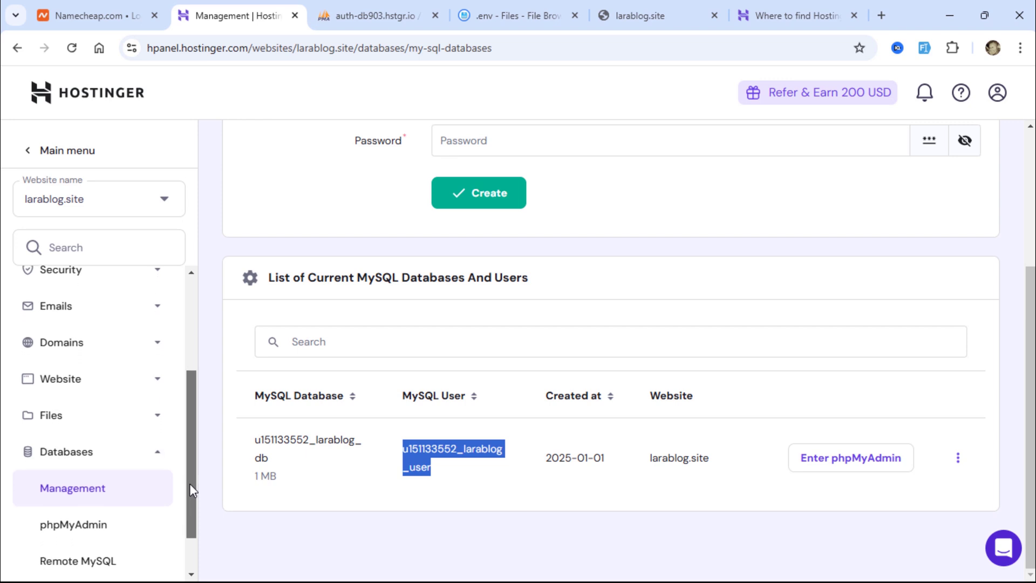
# Start the free email setup on the Email Accounts page with larablog.site as the domain
pyautogui.scroll(1, 188, 481)
pyautogui.click(160, 317)
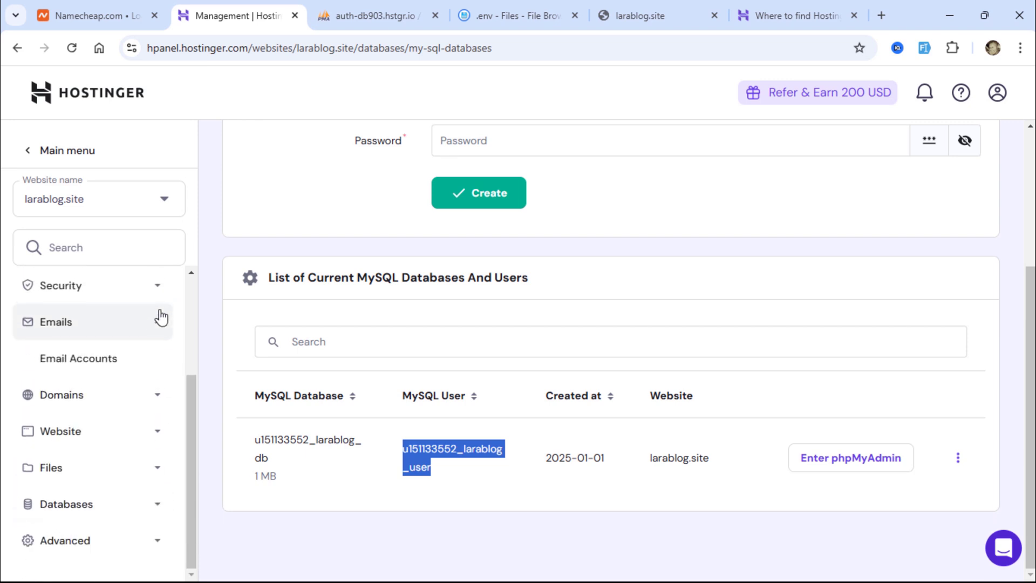
pyautogui.click(74, 363)
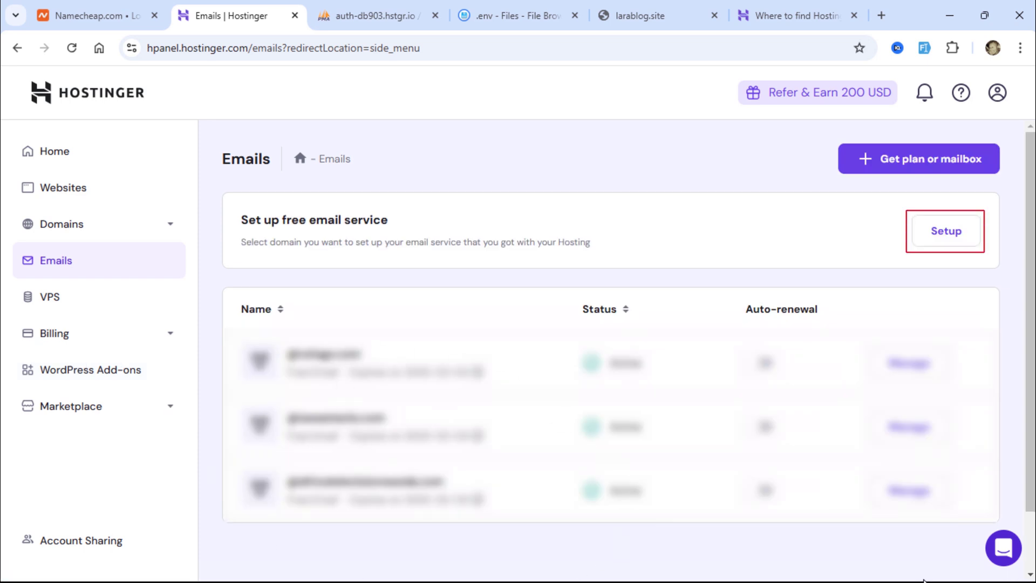
pyautogui.click(956, 242)
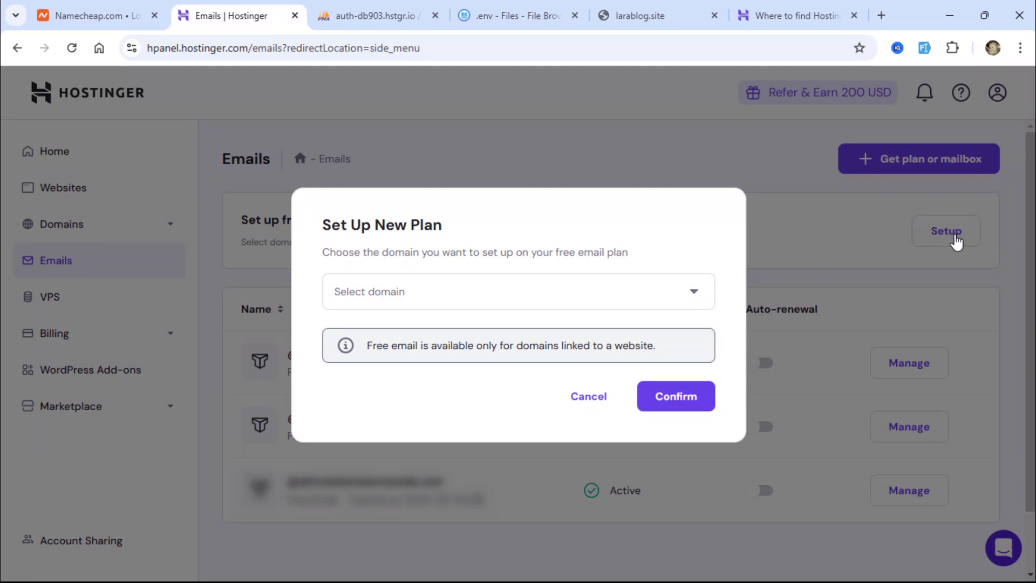
pyautogui.click(691, 293)
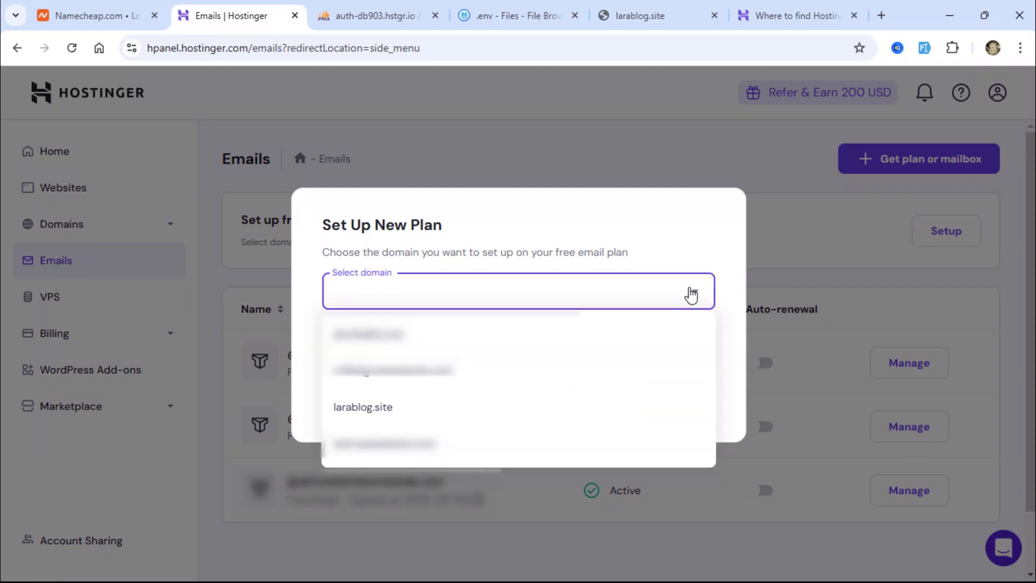
pyautogui.click(379, 411)
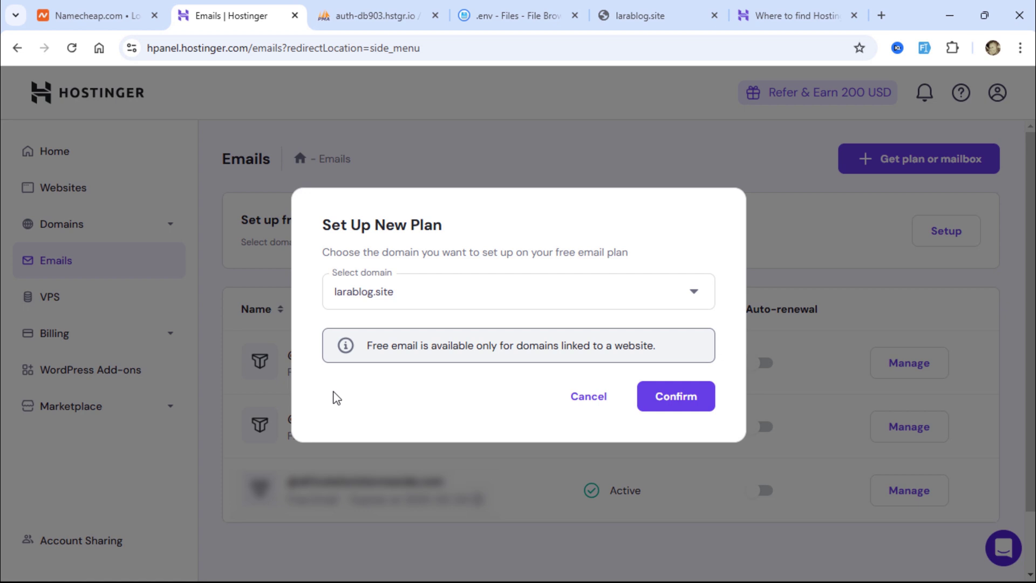
pyautogui.click(667, 401)
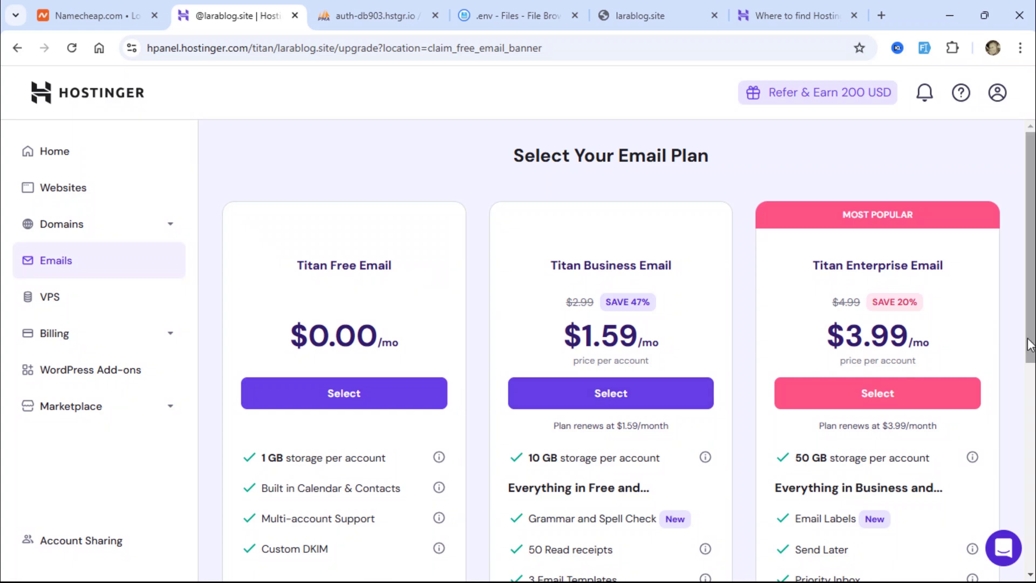
# Select the Titan Free Email plan
pyautogui.scroll(-2, 1032, 367)
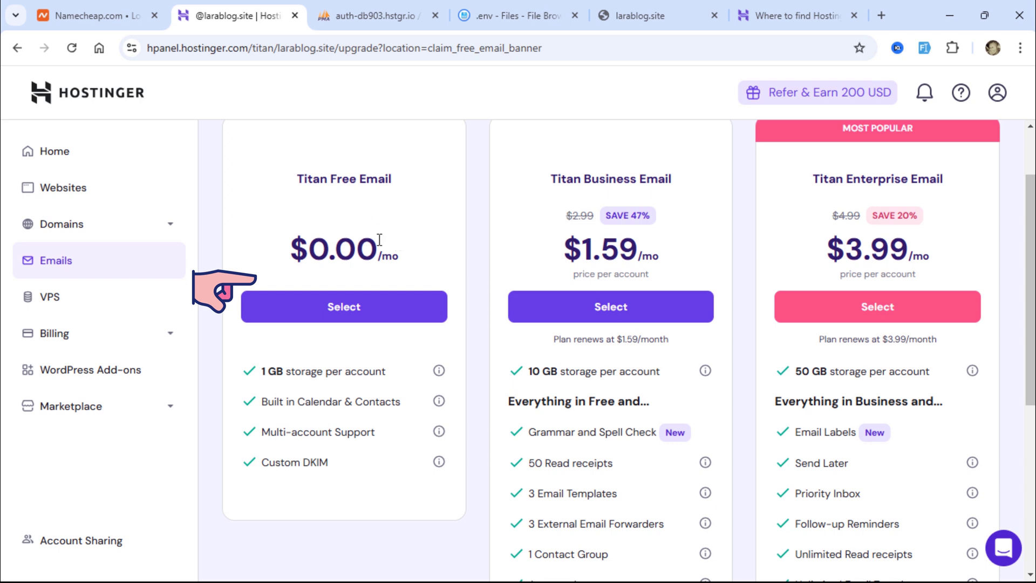
pyautogui.moveTo(438, 371)
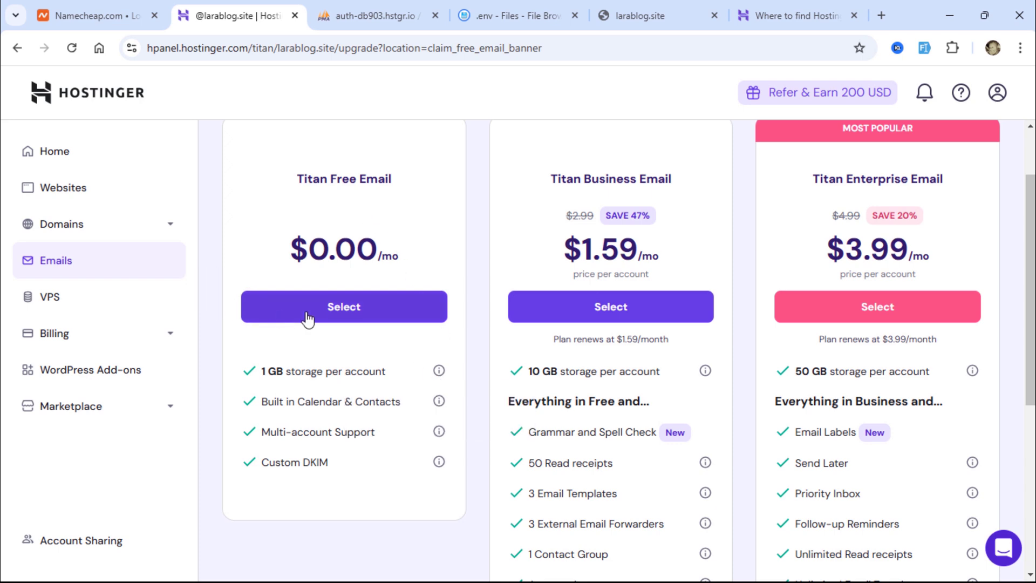
pyautogui.click(333, 305)
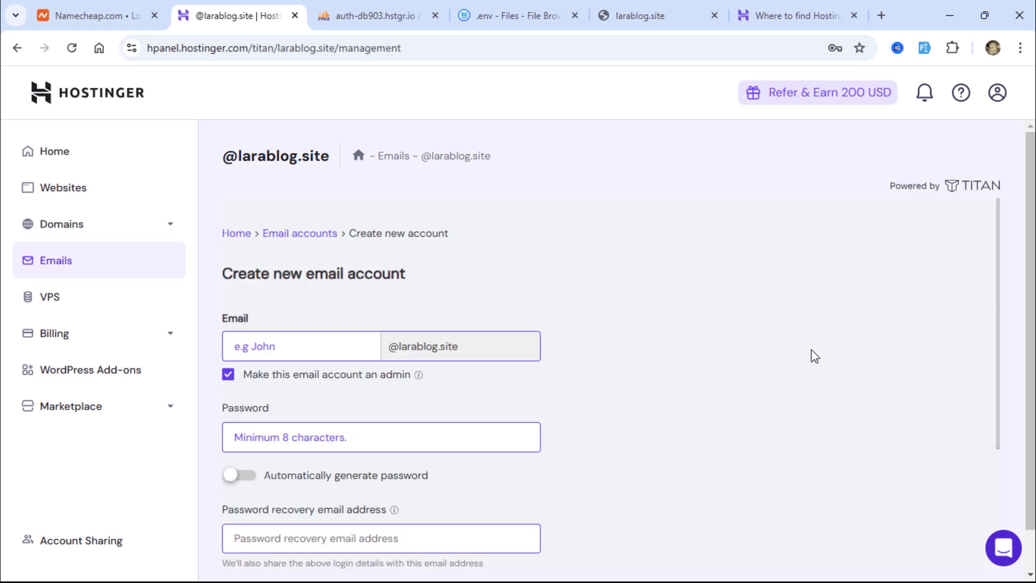
# Create the admin mailbox on larablog.site with an automatically generated password
pyautogui.scroll(-3, 809, 356)
pyautogui.scroll(1, 809, 364)
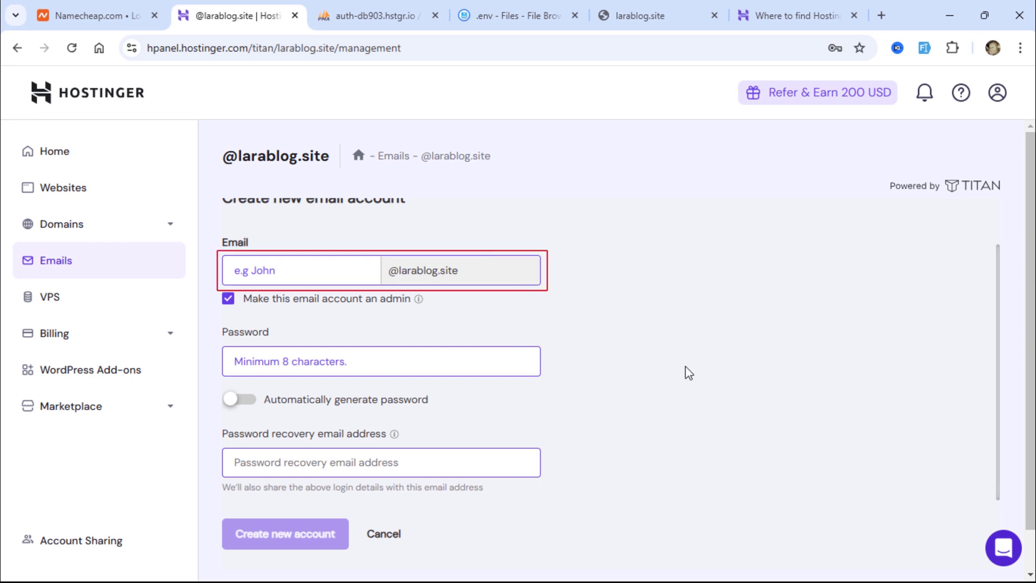
pyautogui.write('info')
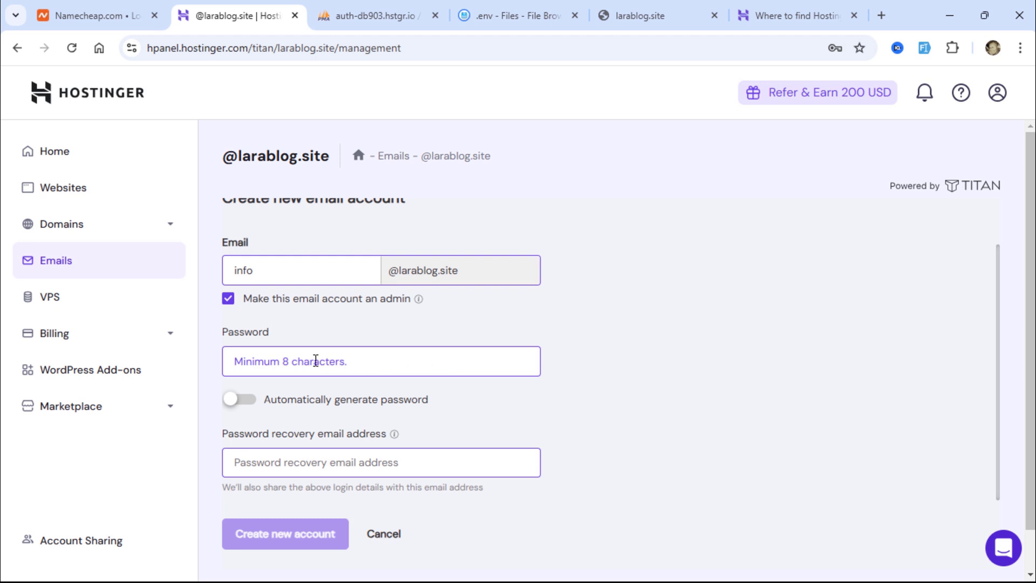
pyautogui.click(290, 360)
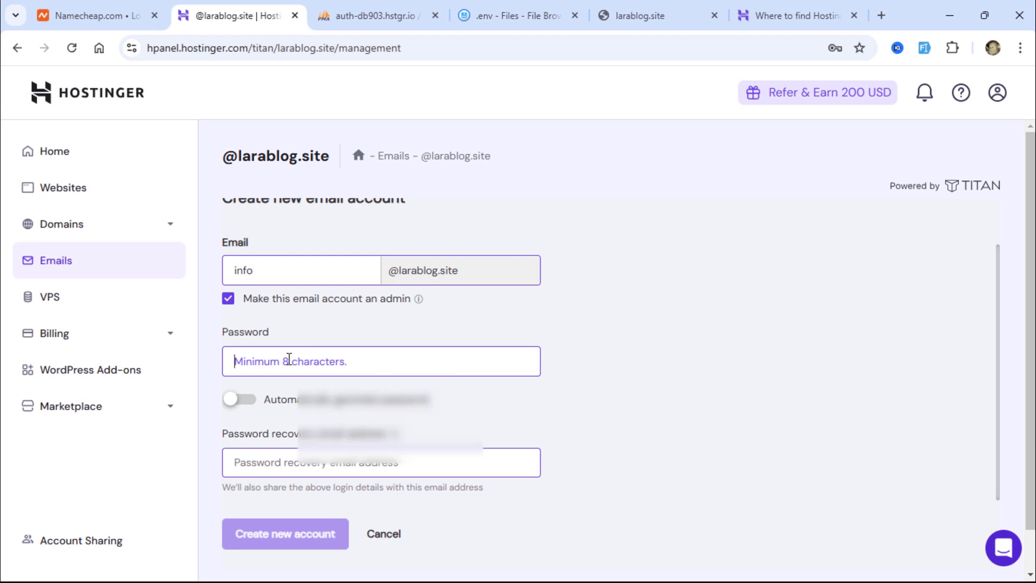
pyautogui.click(237, 404)
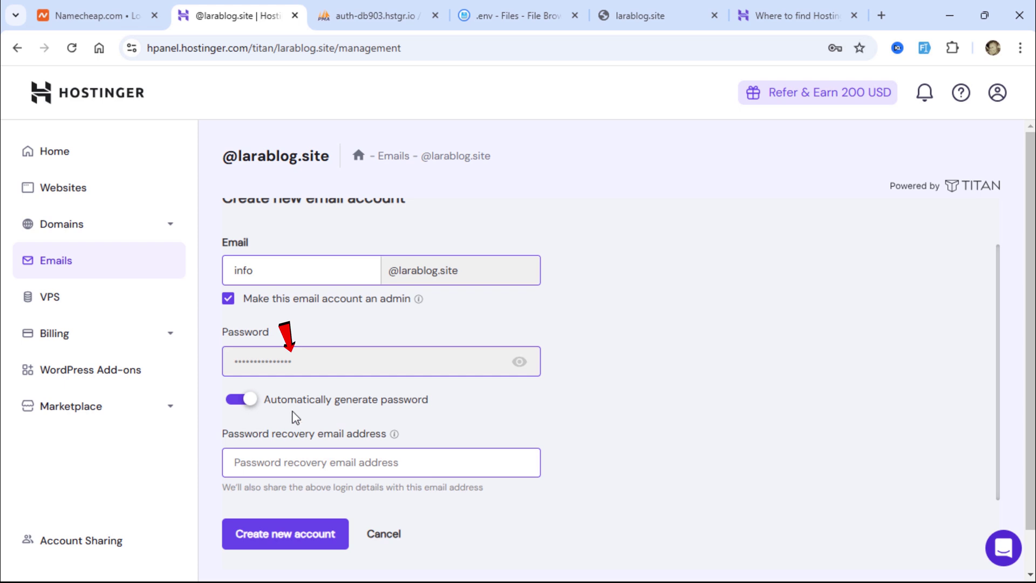
pyautogui.click(241, 405)
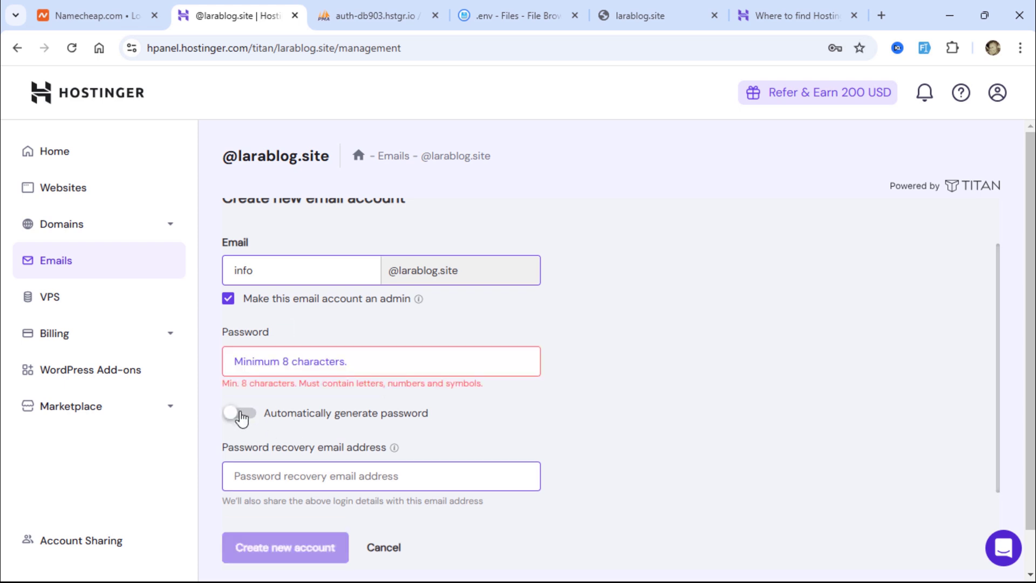
pyautogui.click(236, 415)
pyautogui.click(232, 415)
pyautogui.click(231, 414)
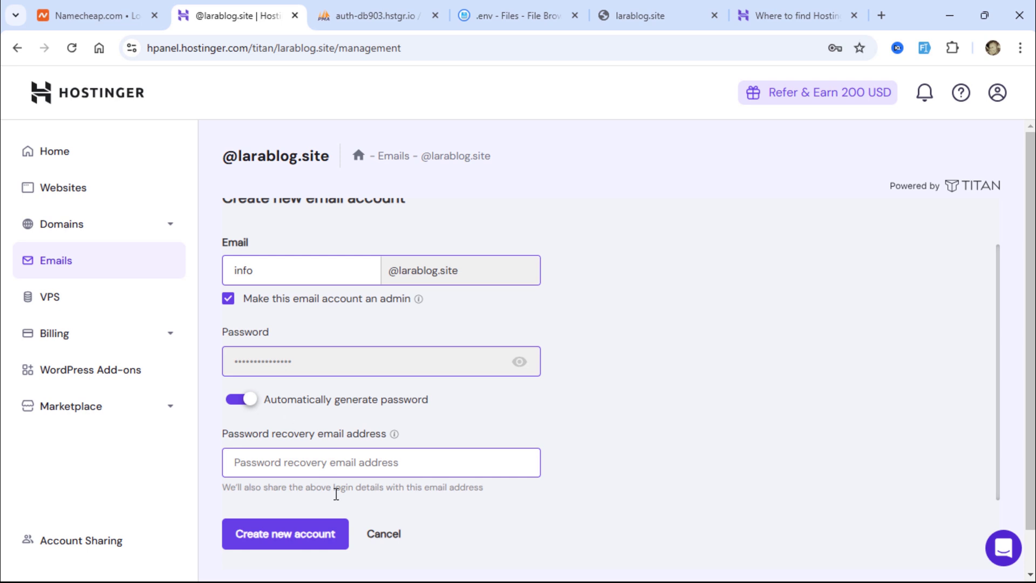
pyautogui.click(271, 540)
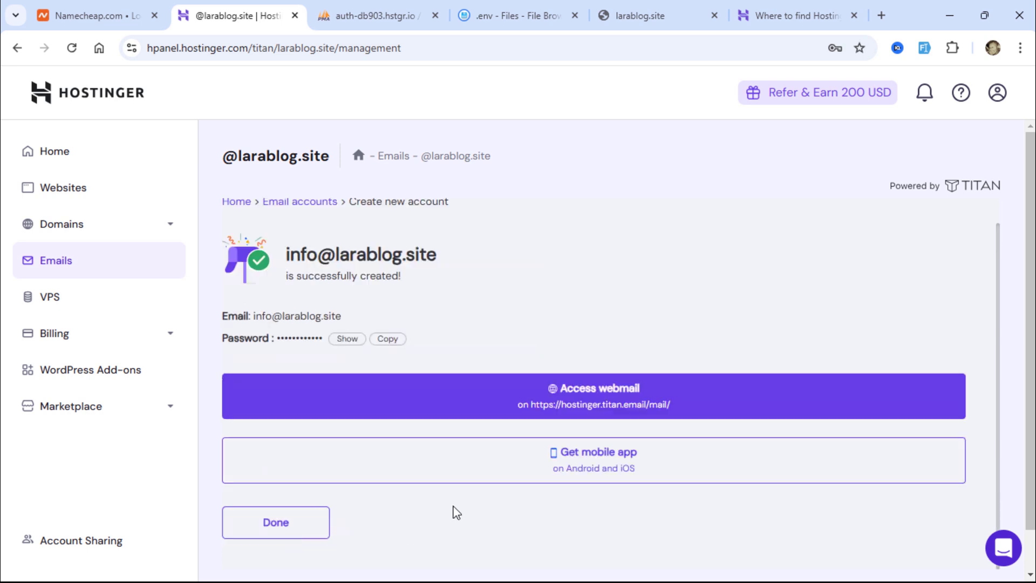
# Copy the new mailbox's full address from the confirmation page
pyautogui.moveTo(292, 256); pyautogui.dragTo(470, 268)
pyautogui.click(538, 303)
pyautogui.moveTo(253, 316); pyautogui.dragTo(344, 320)
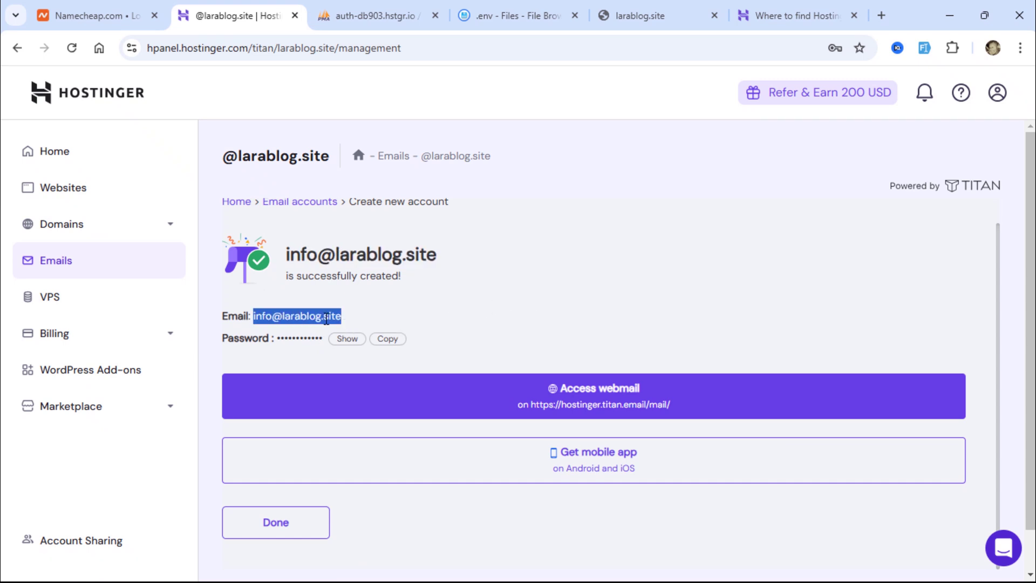
pyautogui.rightClick(325, 314)
pyautogui.click(368, 340)
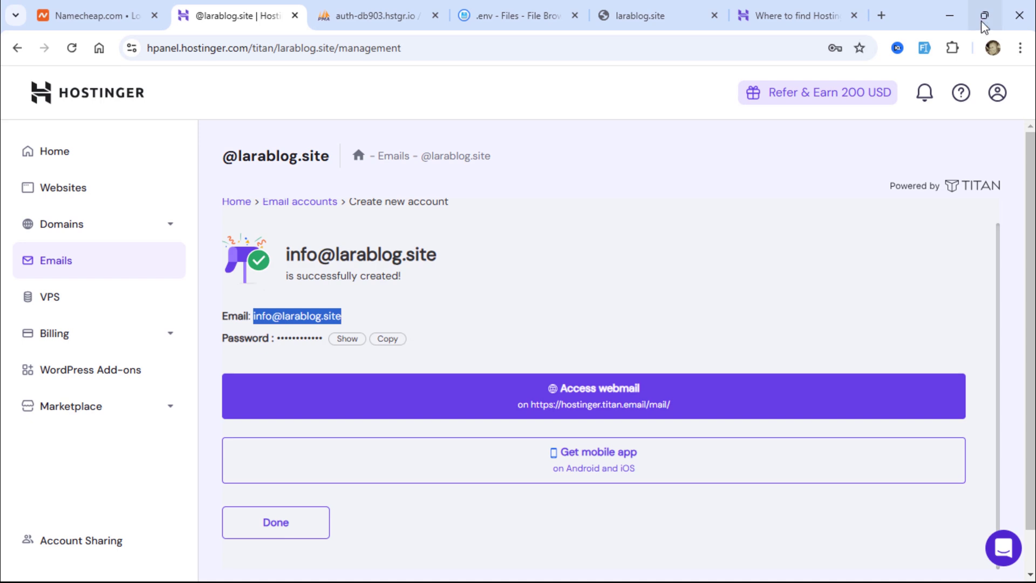
pyautogui.click(955, 9)
# Add a MAIL SETUP section to DETAILS.txt with Host, the pasted mailbox Username, and Password lines
pyautogui.click(590, 257)
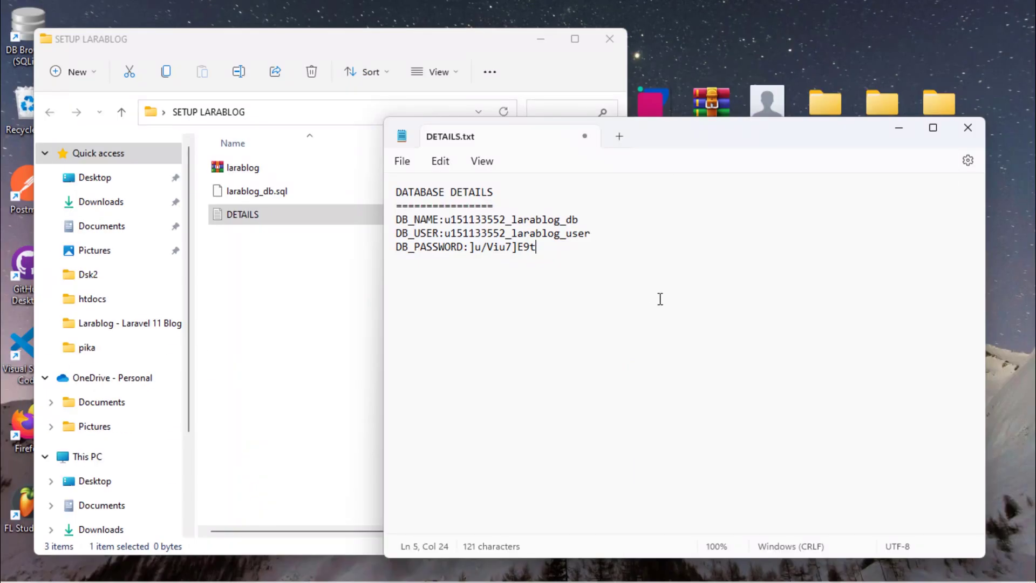
pyautogui.press('Return')
pyautogui.press('Return')
pyautogui.write('MAIL SETUP ')
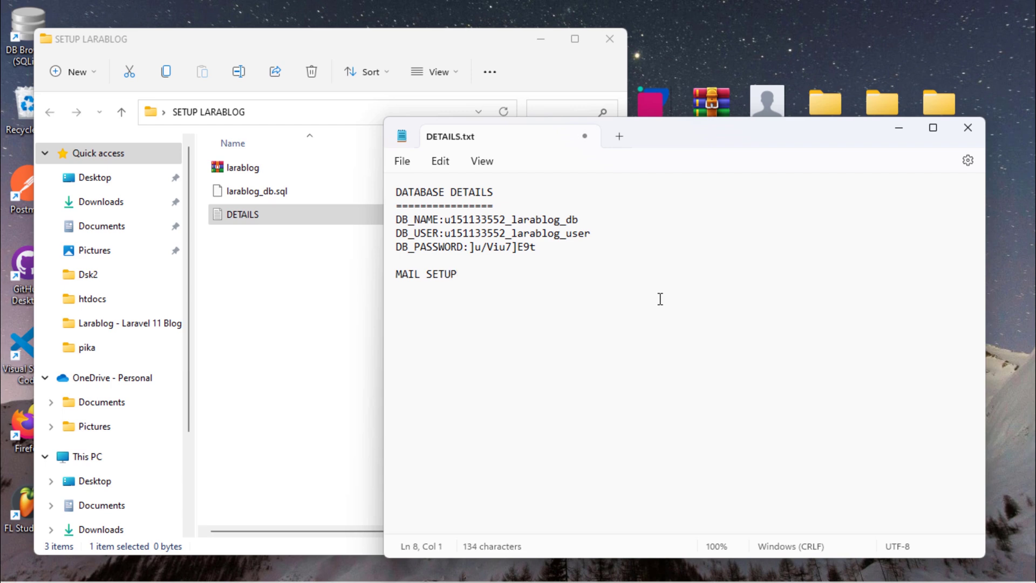
pyautogui.write('========== ')
pyautogui.write('Host:')
pyautogui.press('Return')
pyautogui.write('U')
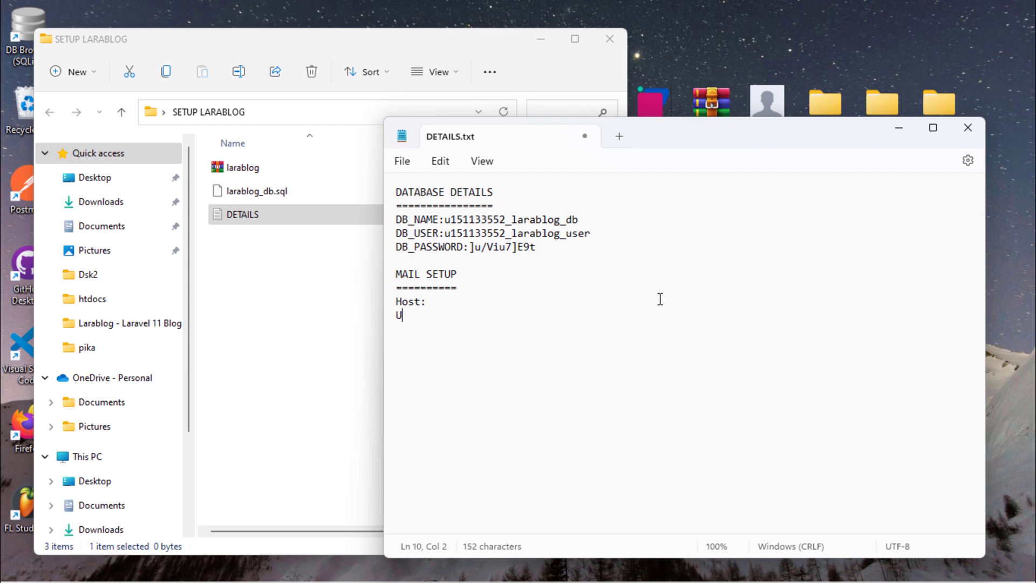
pyautogui.write('sername:')
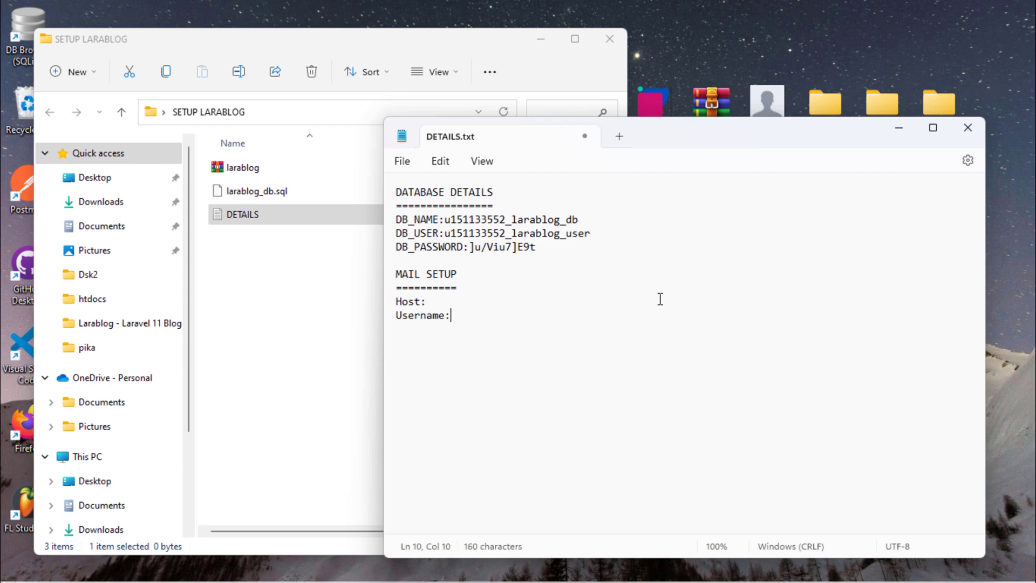
pyautogui.rightClick(510, 320)
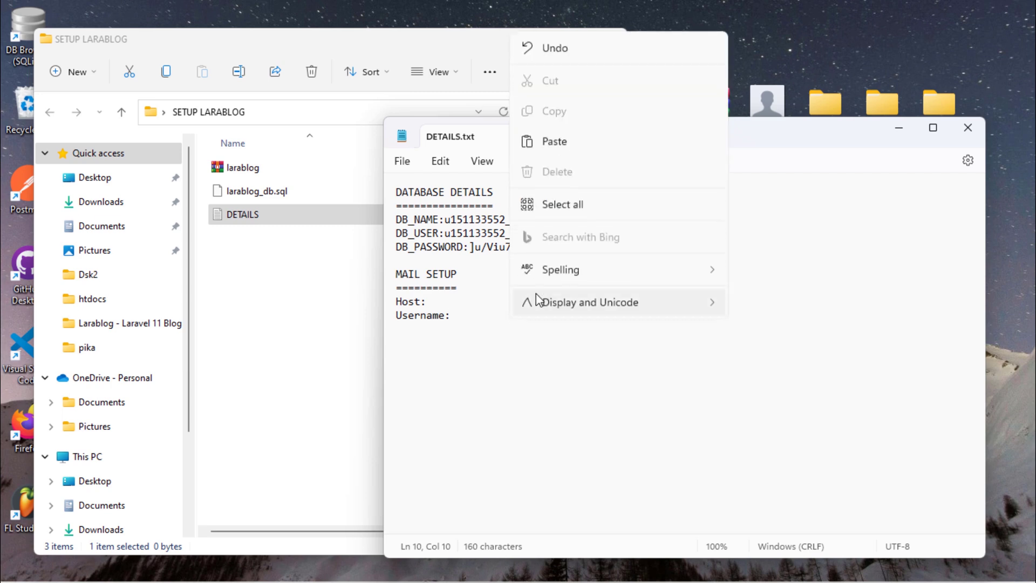
pyautogui.click(571, 143)
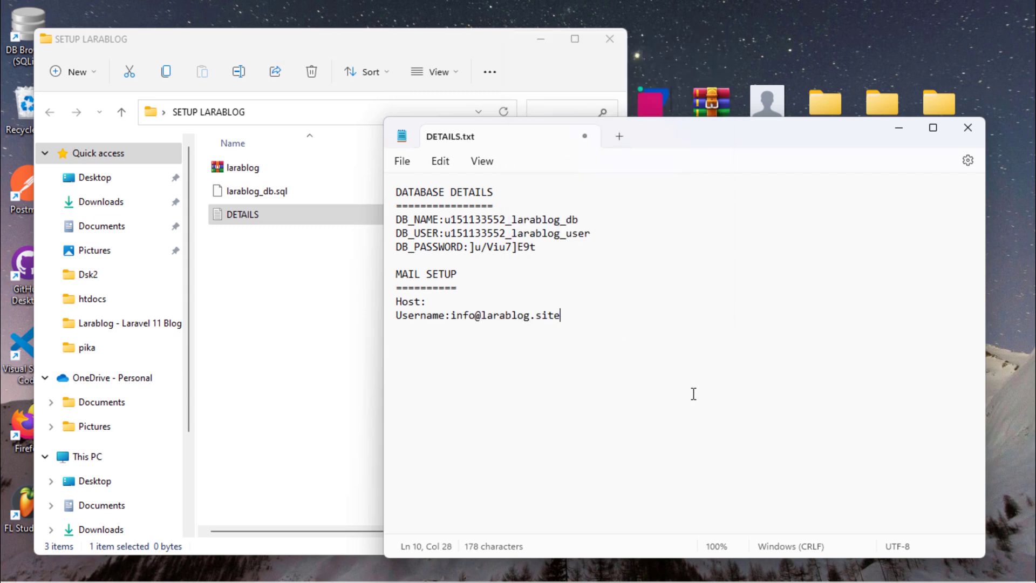
pyautogui.press('Return')
pyautogui.write('Pass')
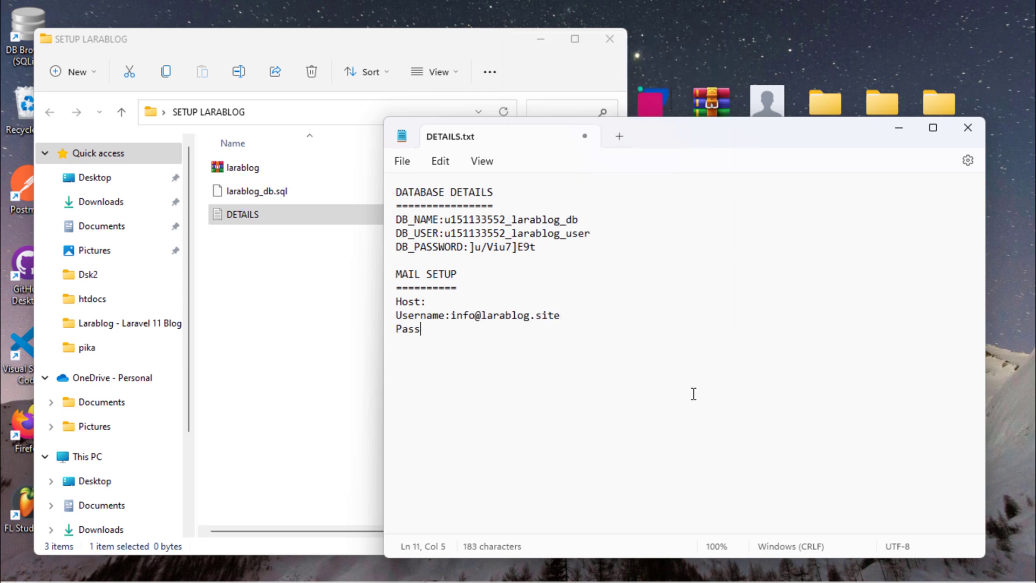
pyautogui.write('word:')
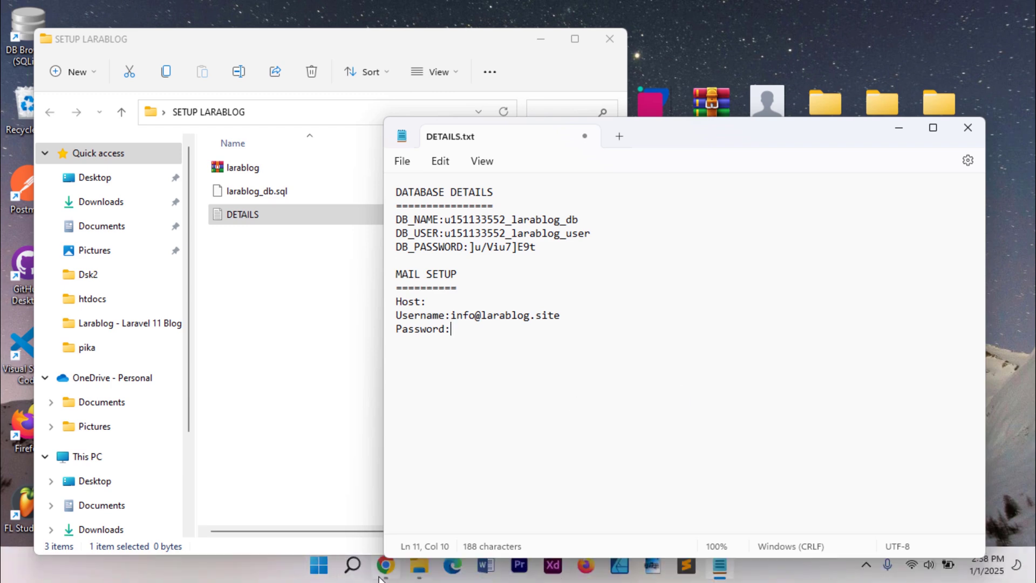
pyautogui.click(377, 569)
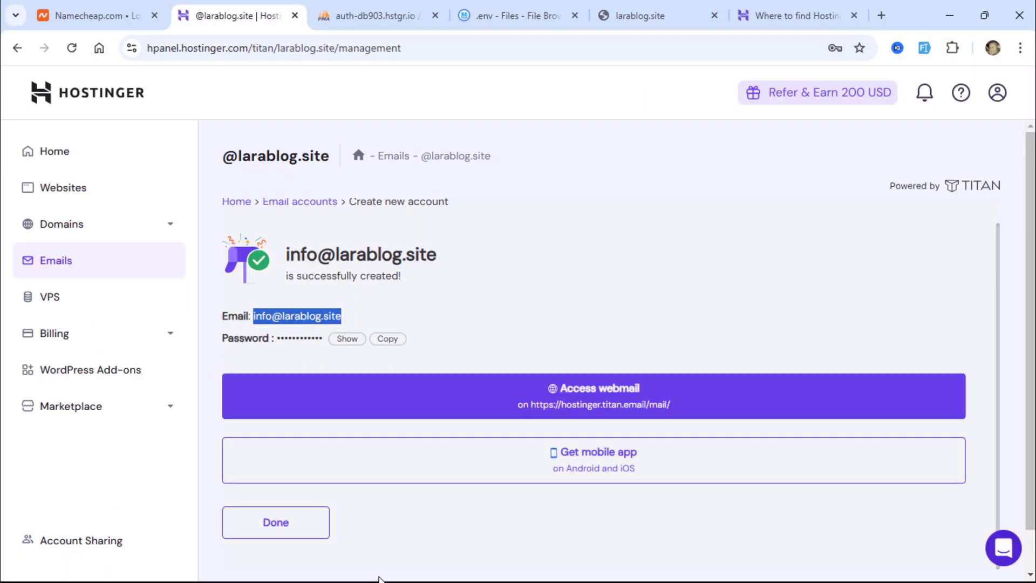
# Paste the generated mailbox password after Password in DETAILS.txt, save it, then choose Done in hPanel
pyautogui.click(347, 339)
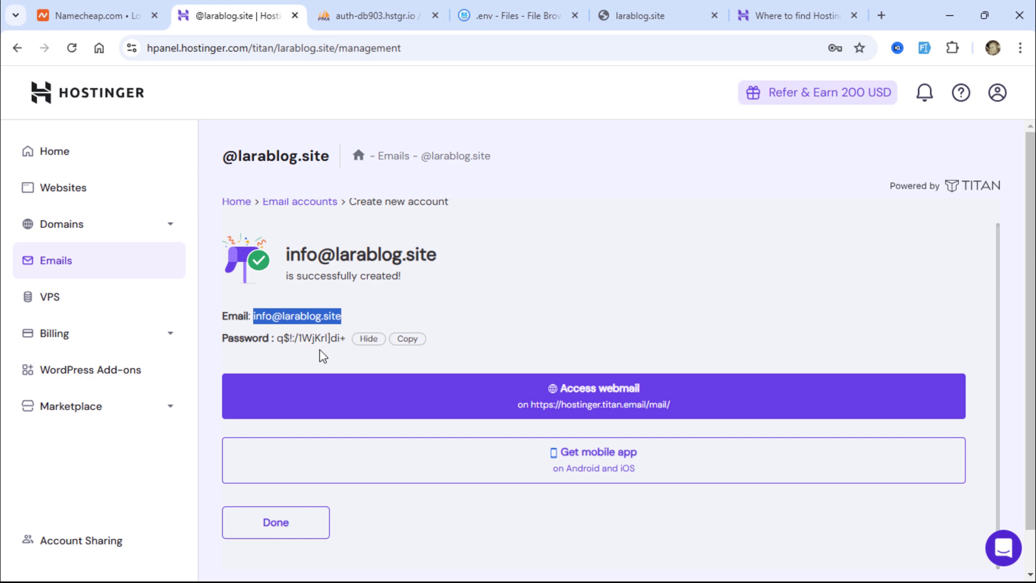
pyautogui.click(410, 340)
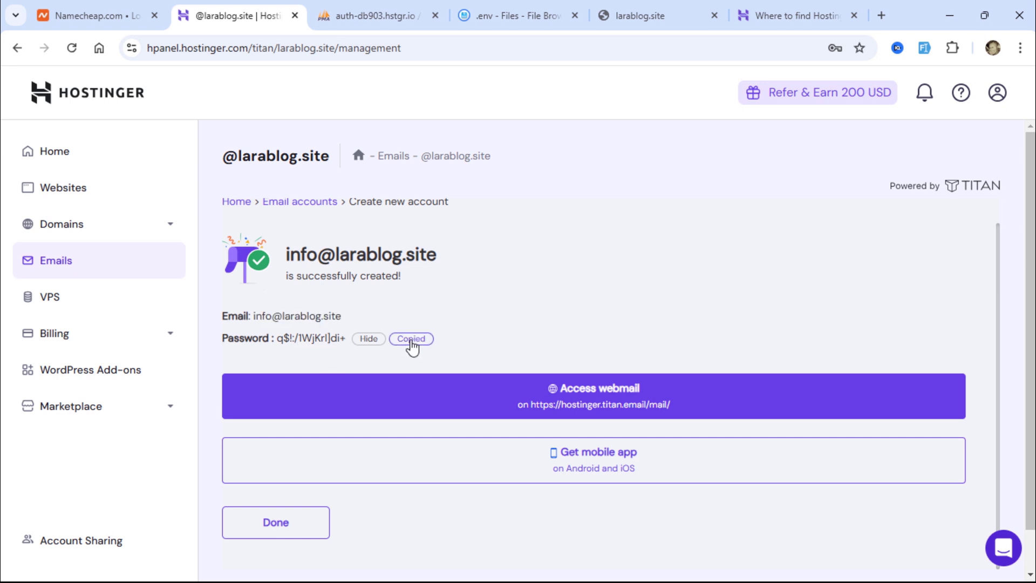
pyautogui.click(946, 16)
pyautogui.rightClick(471, 338)
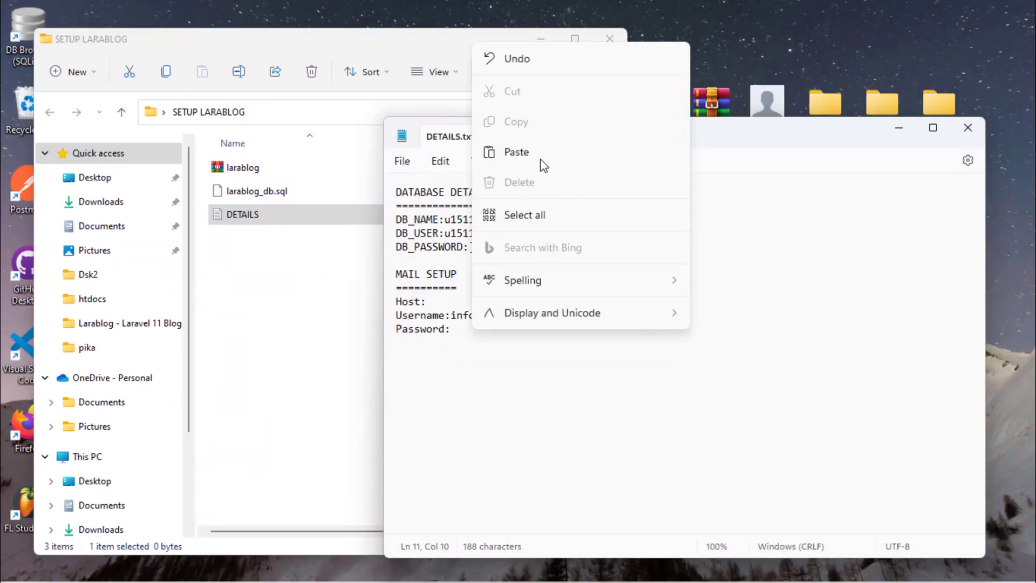
pyautogui.click(541, 162)
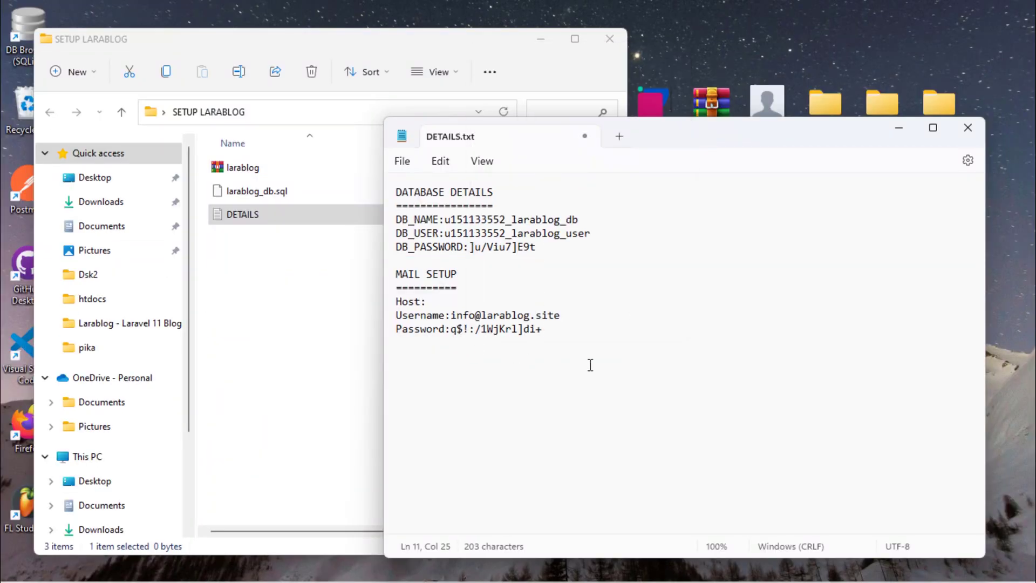
pyautogui.hotkey('ctrl', 's')
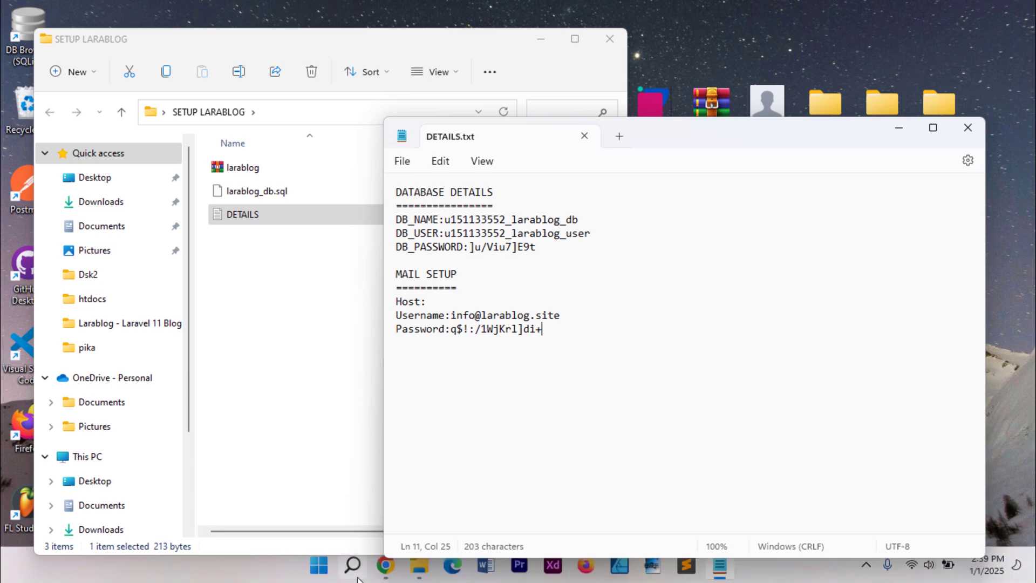
pyautogui.click(382, 571)
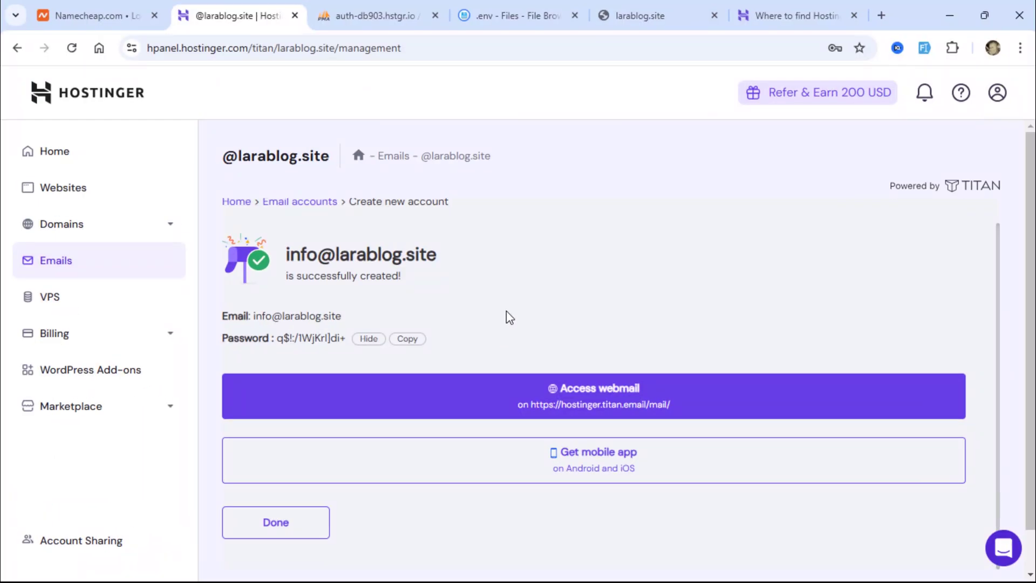
pyautogui.click(299, 534)
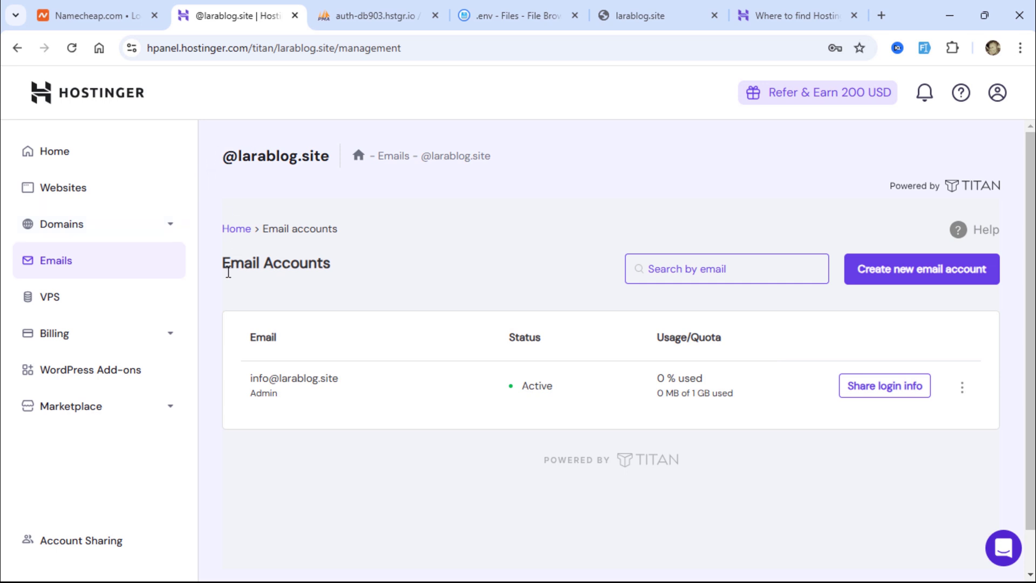
# Open the larablog.site dashboard from the Websites list
pyautogui.click(77, 190)
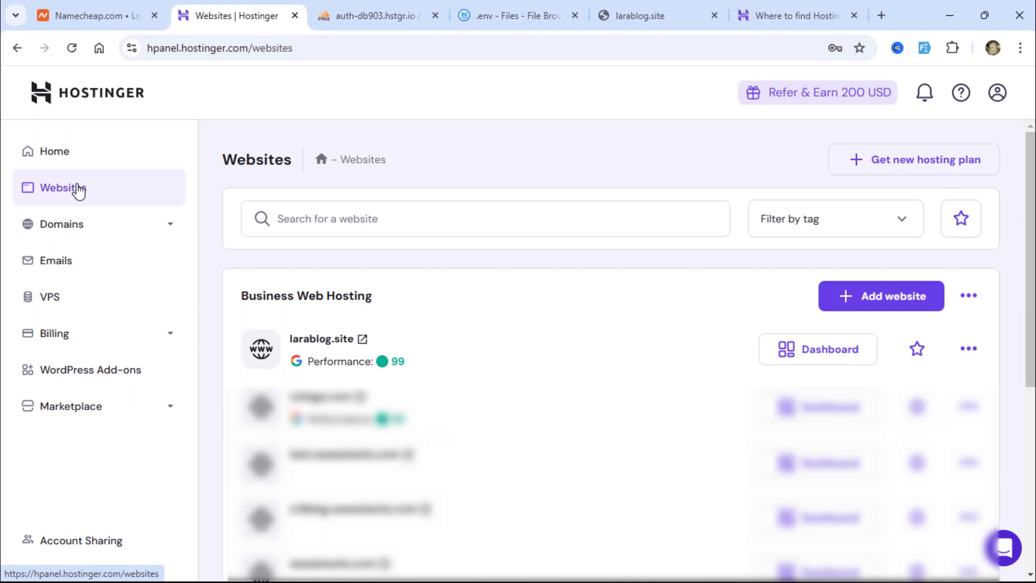
pyautogui.click(806, 357)
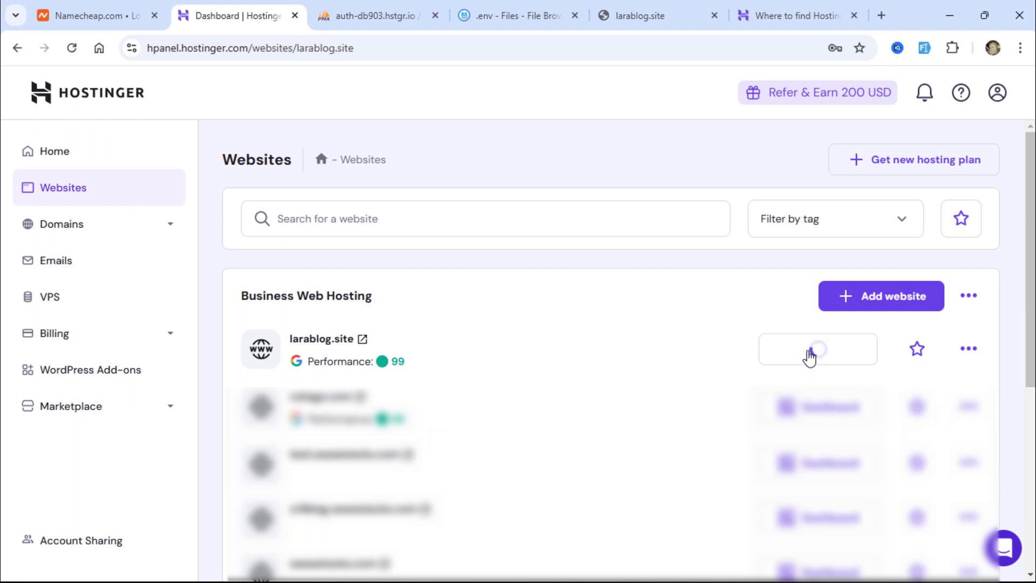
pyautogui.scroll(-2, 973, 415)
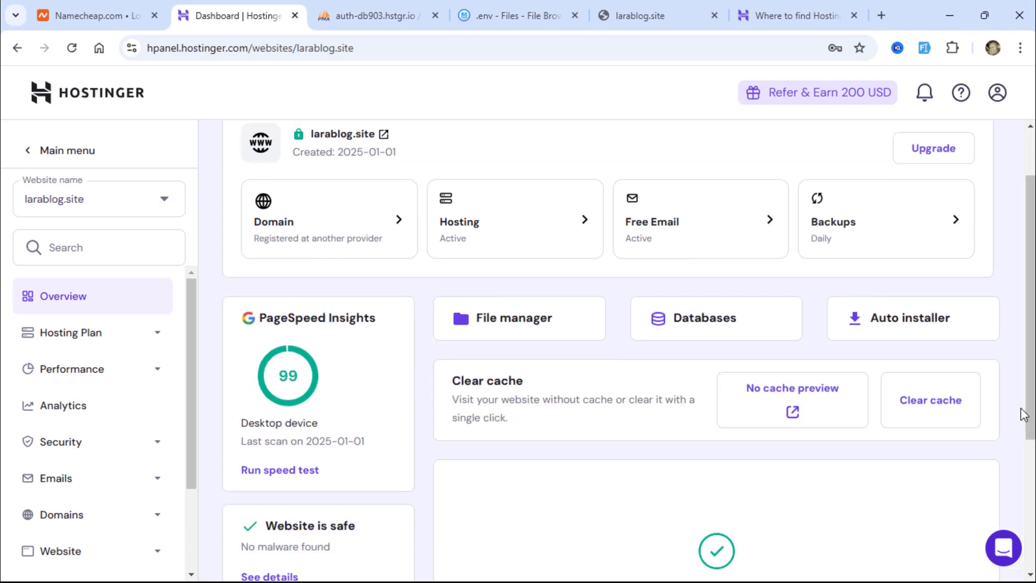
# Replace DB_DATABASE's larablog_db in .env with the Hostinger database name from the notes
pyautogui.click(504, 8)
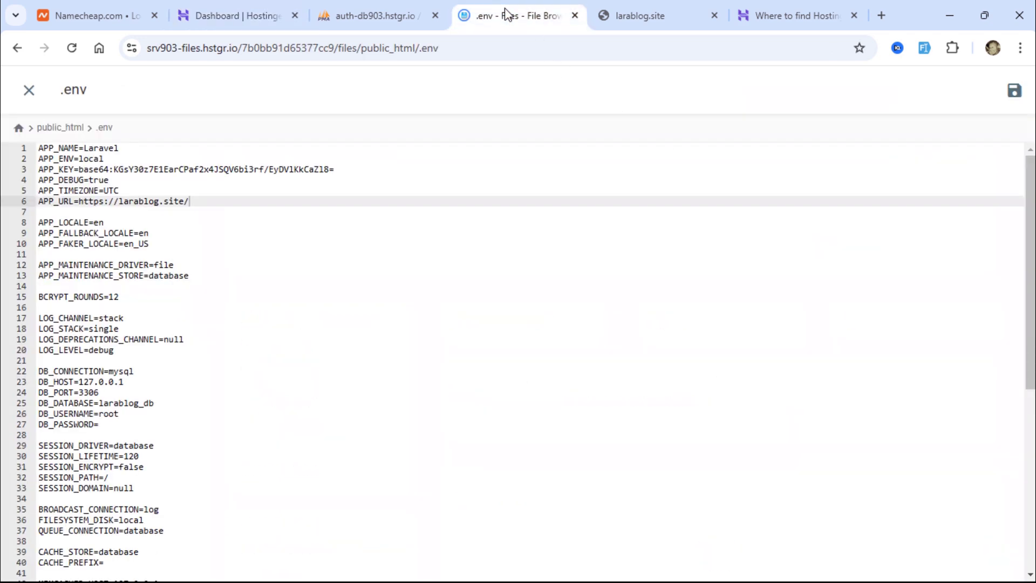
pyautogui.scroll(-3, 396, 308)
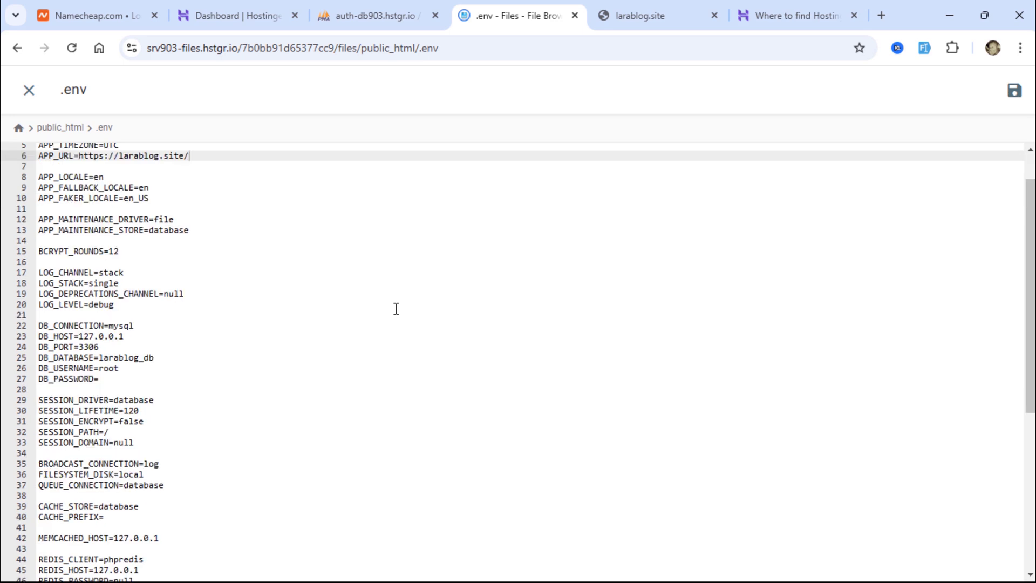
pyautogui.moveTo(119, 287)
pyautogui.mouseDown()
pyautogui.moveTo(5, 255)
pyautogui.moveTo(21, 224)
pyautogui.mouseUp()
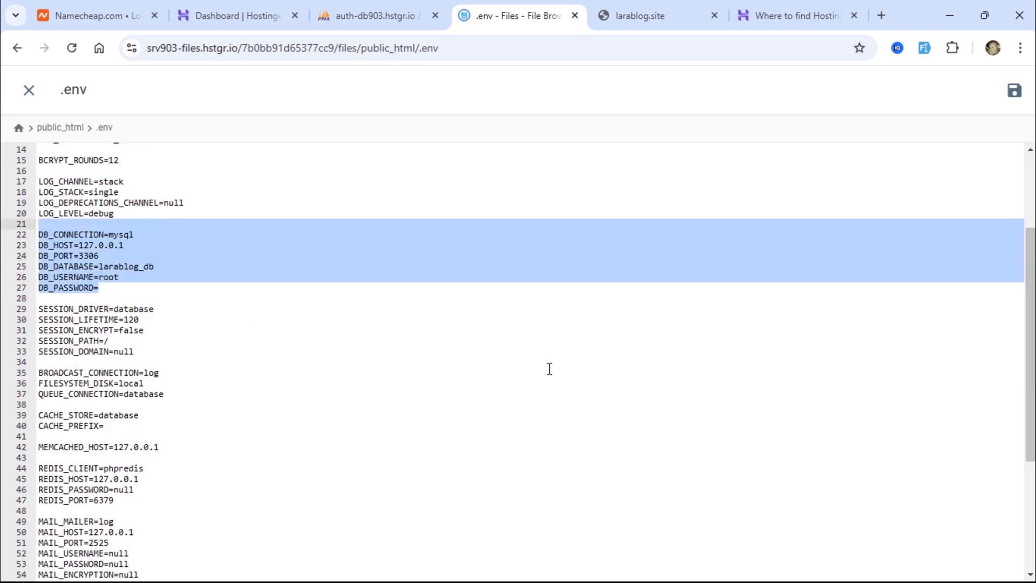
pyautogui.click(566, 279)
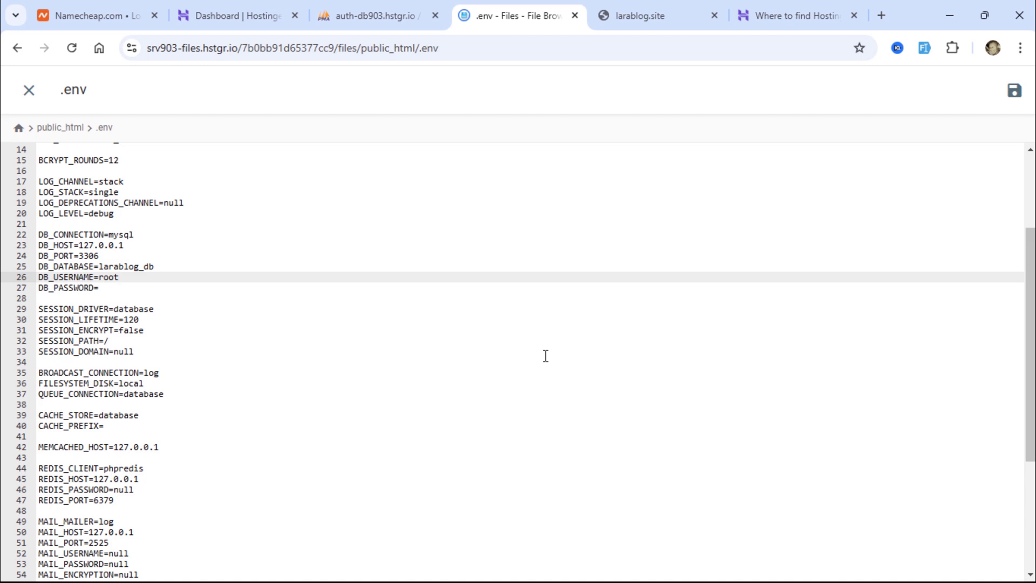
pyautogui.click(950, 16)
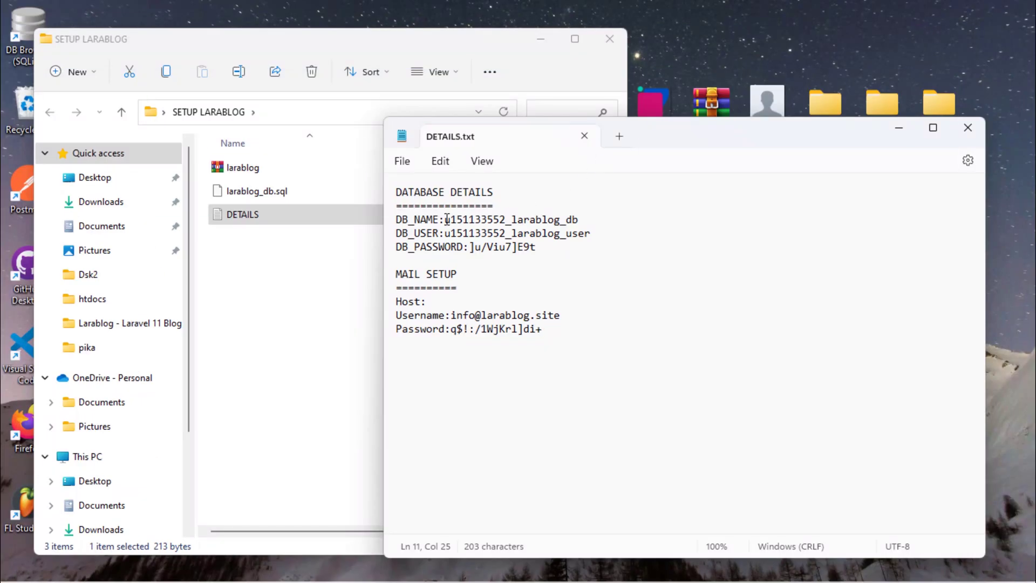
pyautogui.moveTo(447, 220); pyautogui.dragTo(579, 221)
pyautogui.rightClick(564, 223)
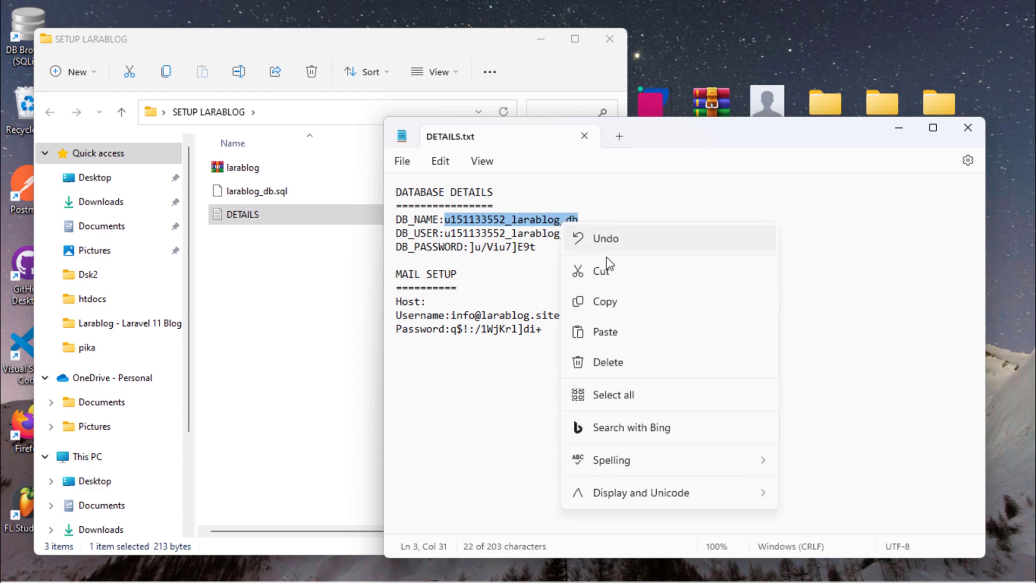
pyautogui.click(632, 310)
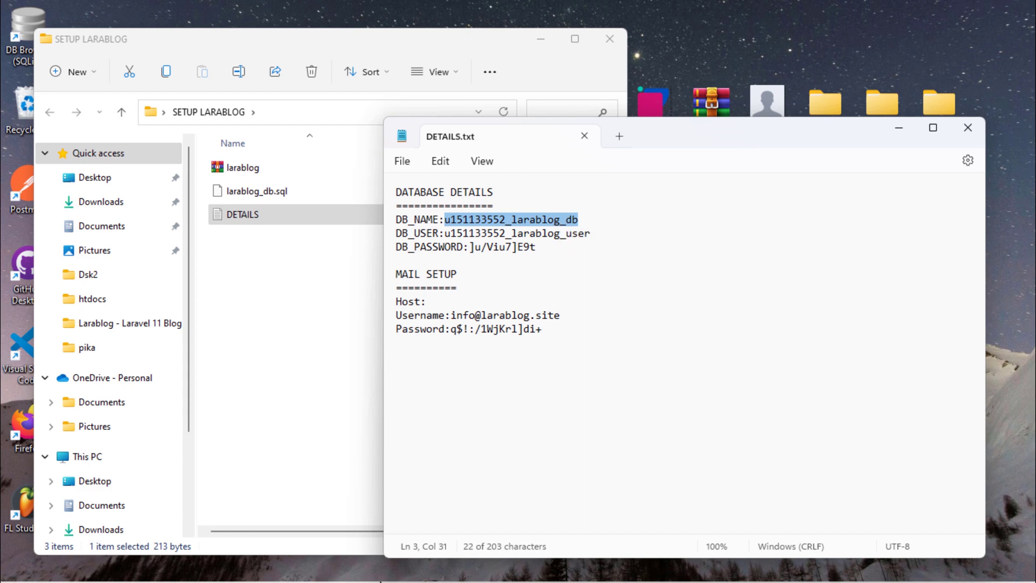
pyautogui.click(352, 567)
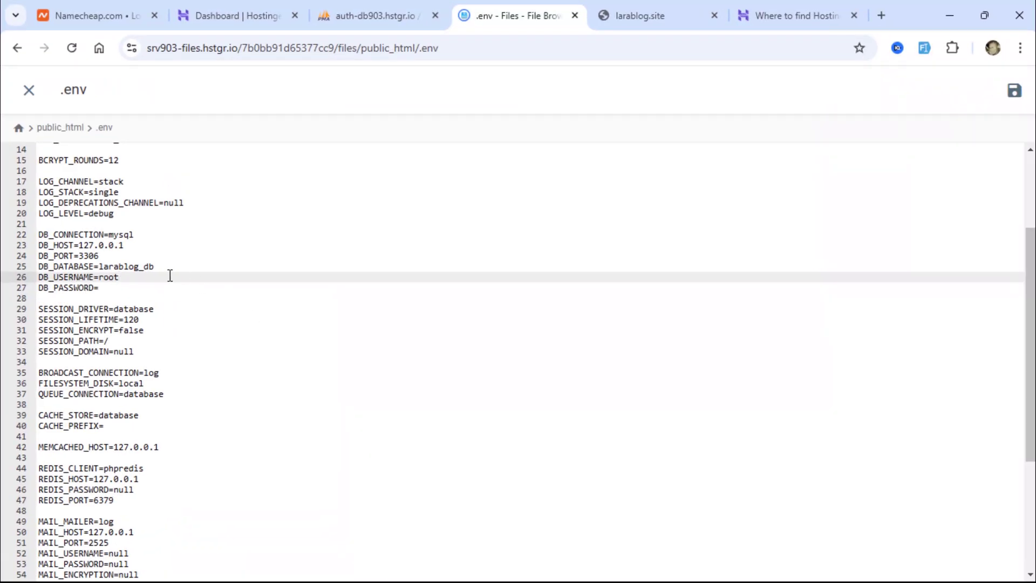
pyautogui.doubleClick(137, 267)
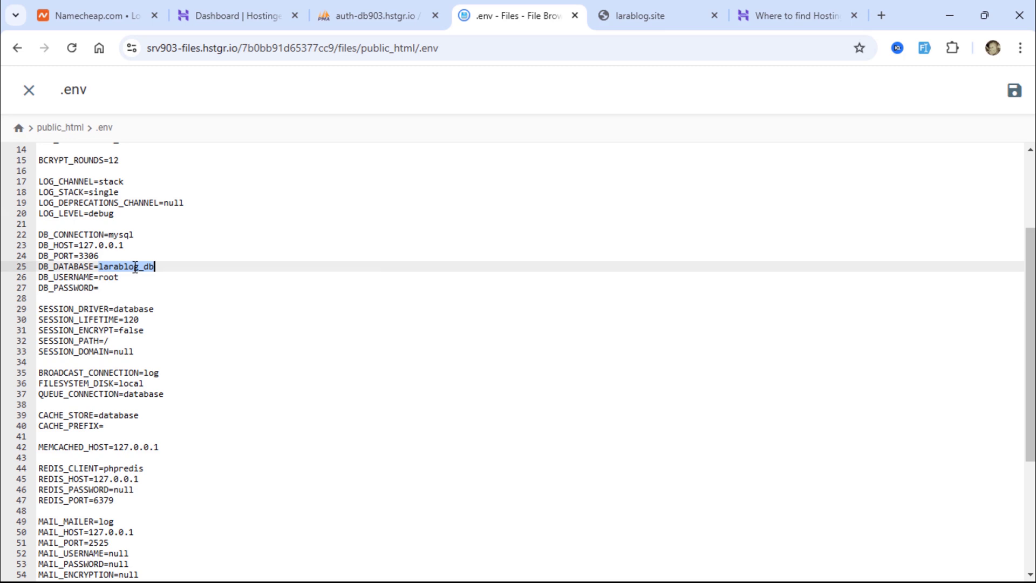
pyautogui.rightClick(156, 269)
pyautogui.click(209, 364)
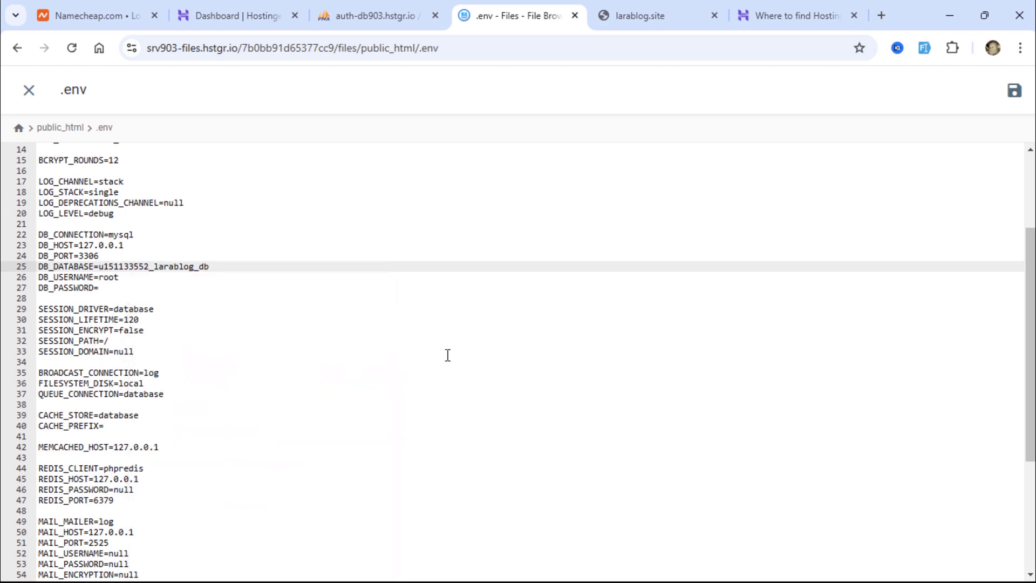
# Replace DB_USERNAME's root with the Hostinger database user from the notes
pyautogui.click(950, 15)
pyautogui.moveTo(447, 236); pyautogui.dragTo(591, 238)
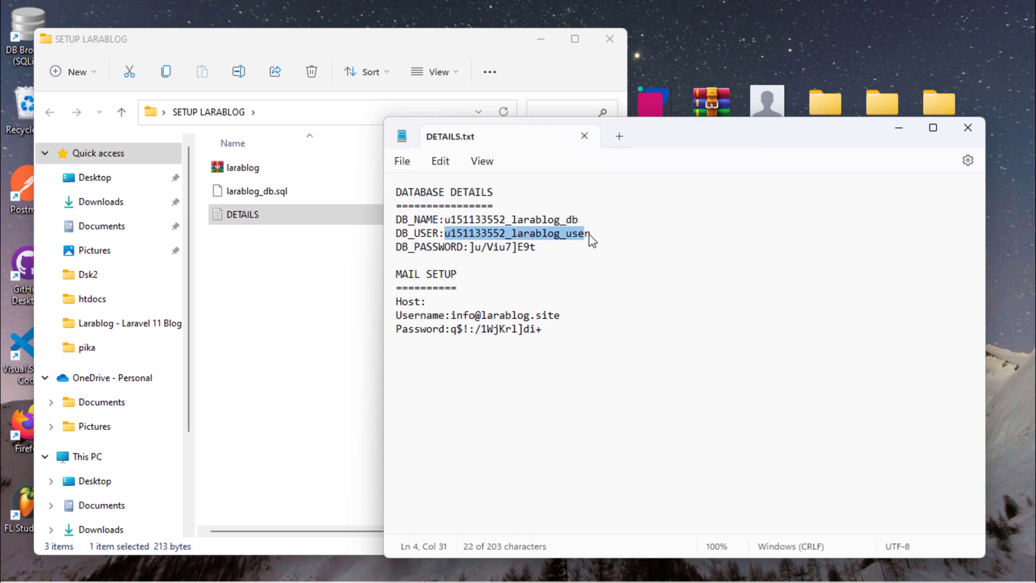
pyautogui.rightClick(563, 237)
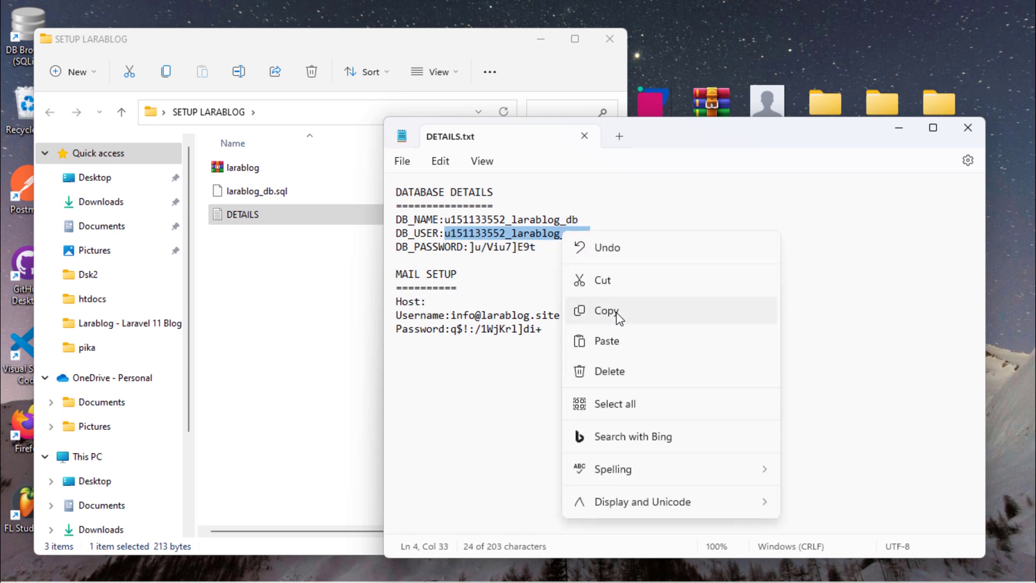
pyautogui.click(617, 311)
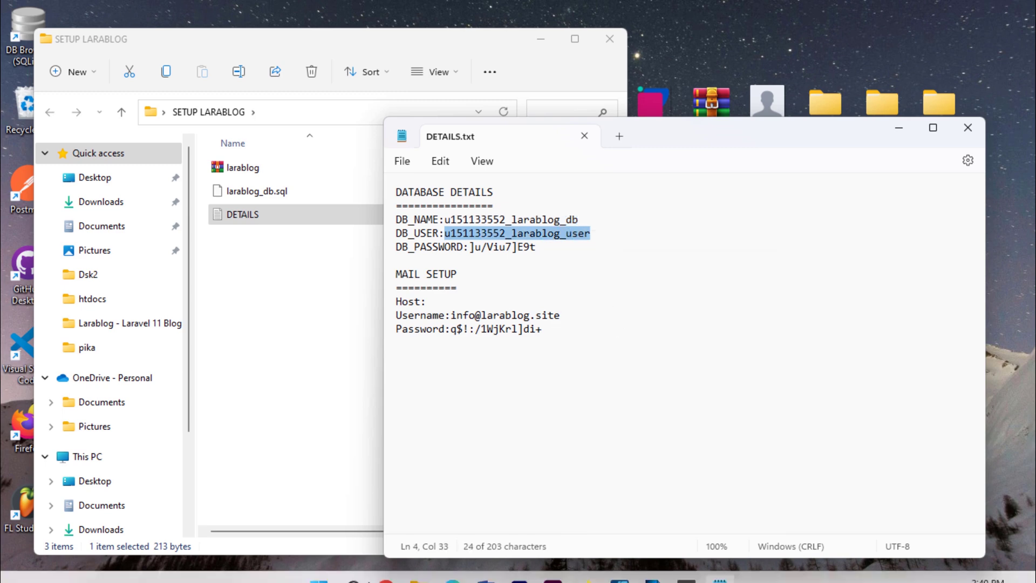
pyautogui.click(389, 573)
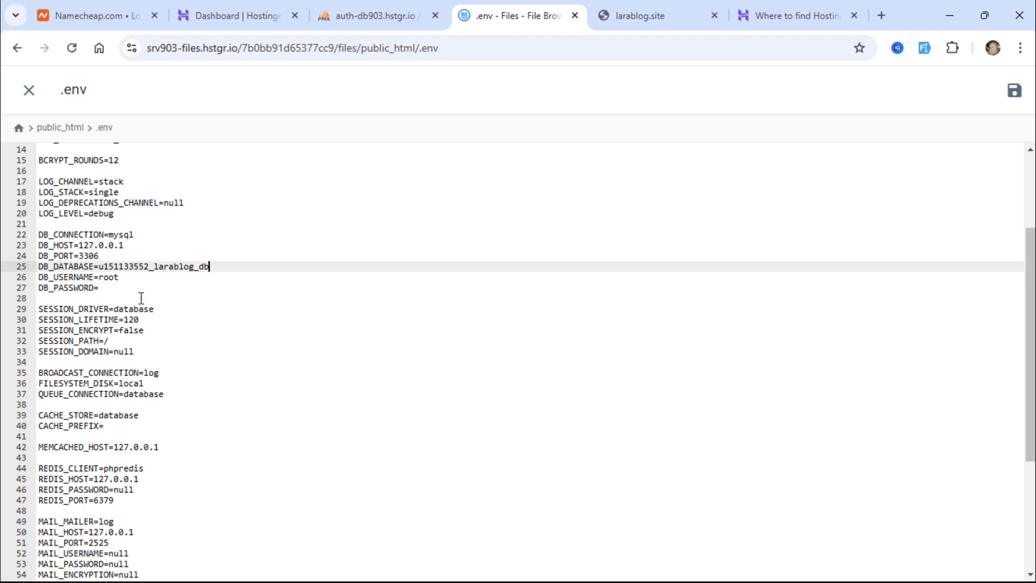
pyautogui.click(109, 276)
pyautogui.doubleClick(109, 277)
pyautogui.rightClick(140, 280)
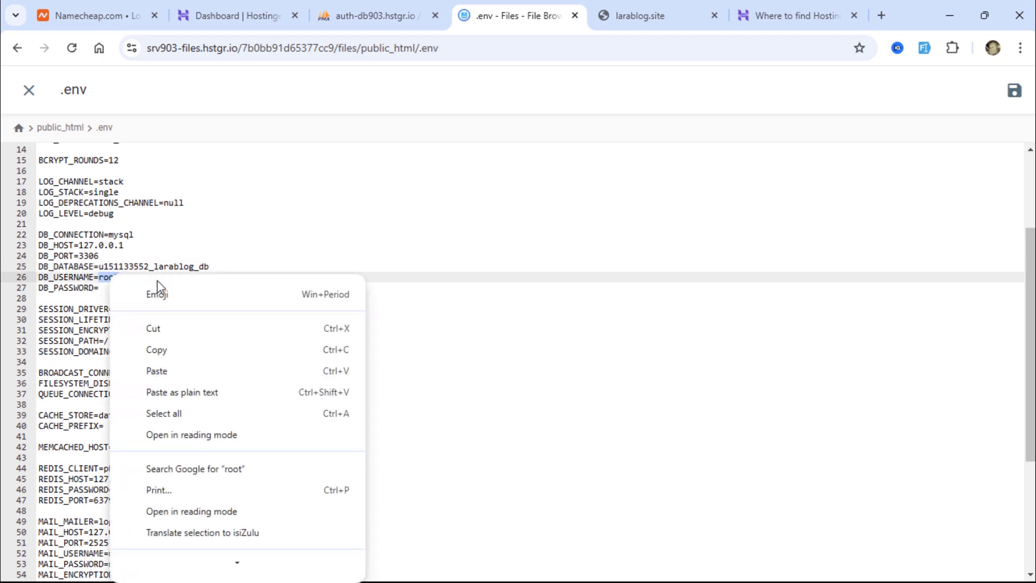
pyautogui.click(252, 368)
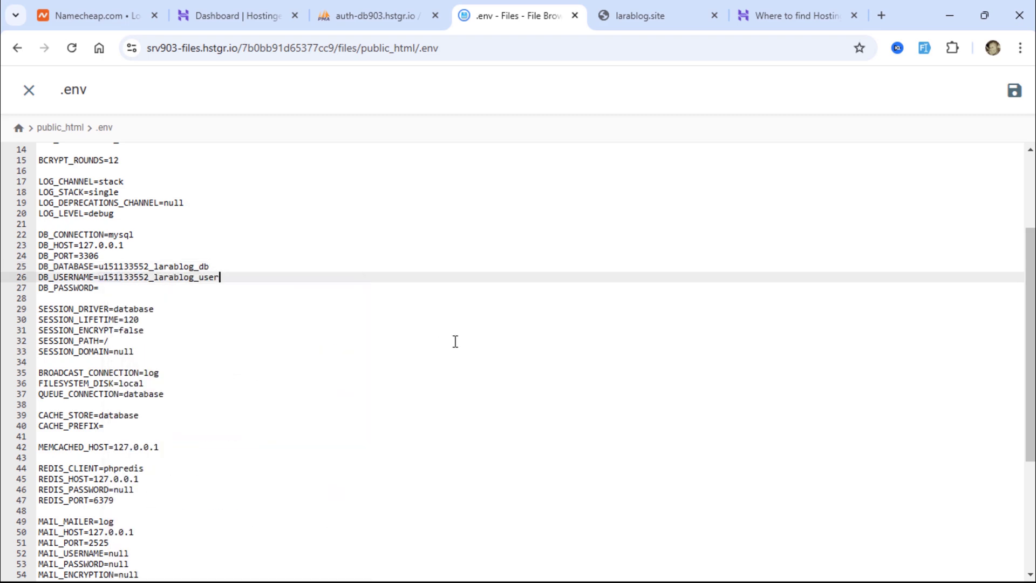
# Set DB_PASSWORD to the Hostinger database password, wrapped in quotes
pyautogui.click(949, 15)
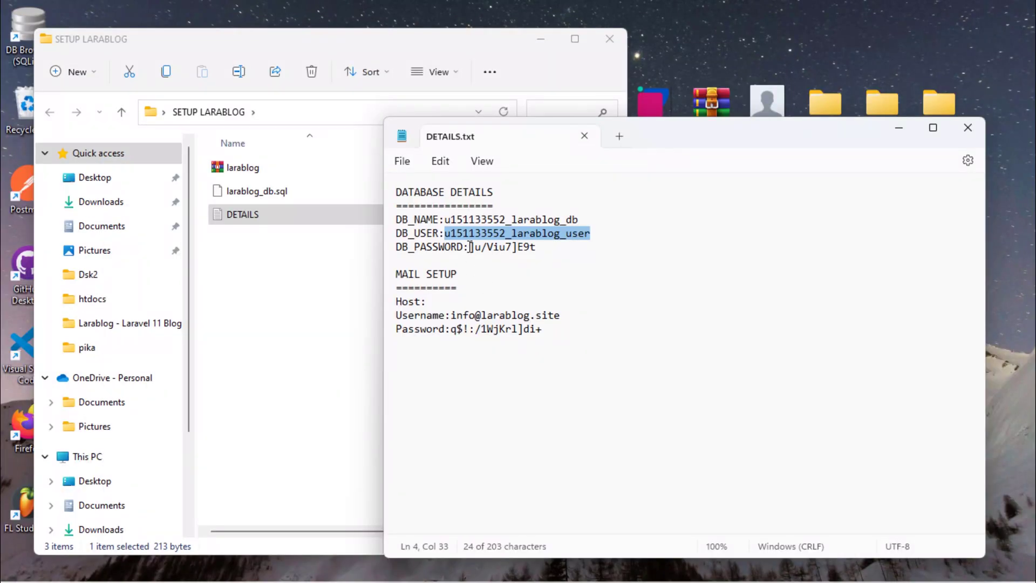
pyautogui.moveTo(470, 247); pyautogui.dragTo(555, 255)
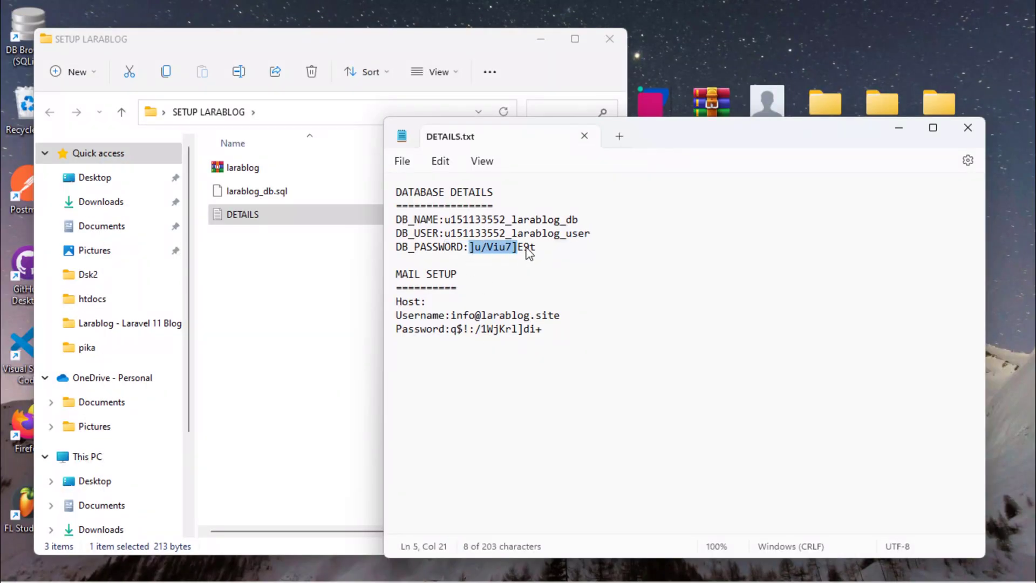
pyautogui.rightClick(511, 256)
pyautogui.click(597, 328)
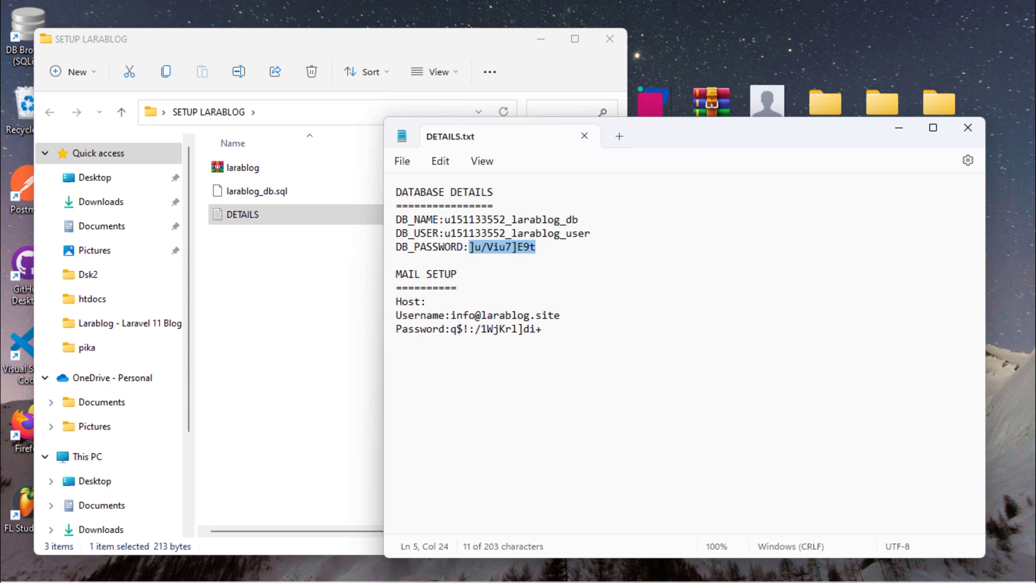
pyautogui.click(383, 573)
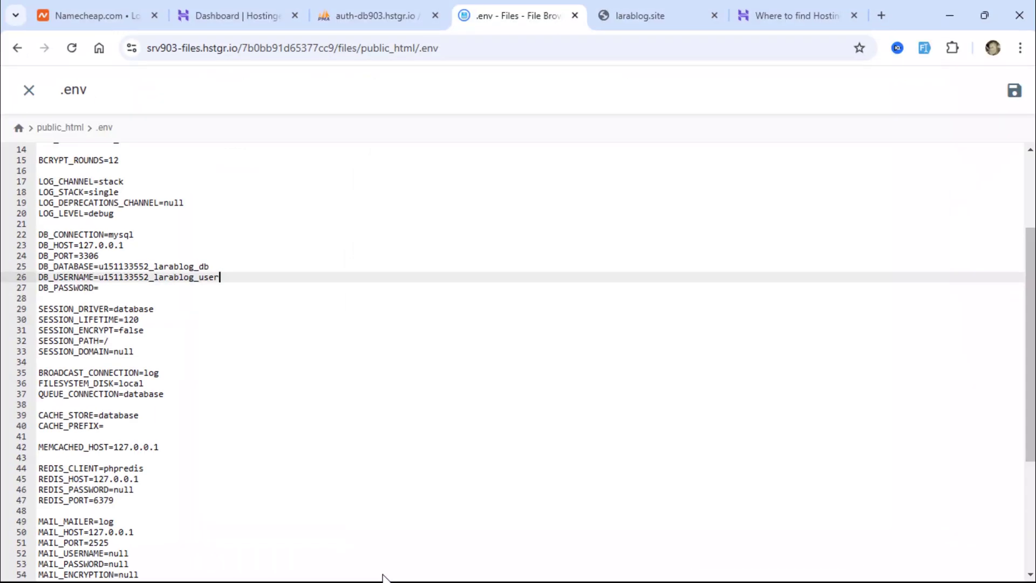
pyautogui.click(128, 287)
pyautogui.write('"')
pyautogui.hotkey('ctrl', 'v')
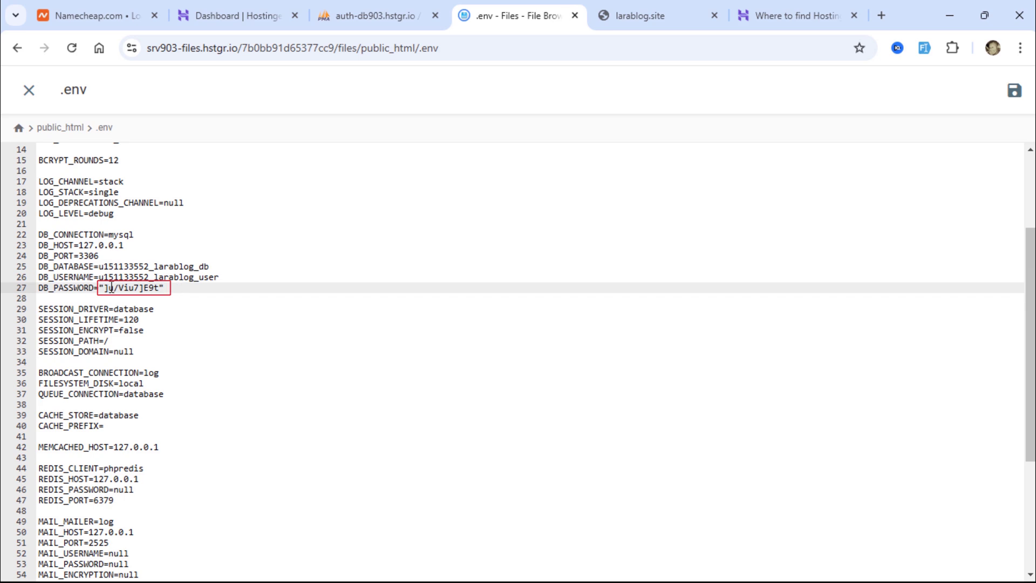
pyautogui.moveTo(105, 288); pyautogui.dragTo(161, 288)
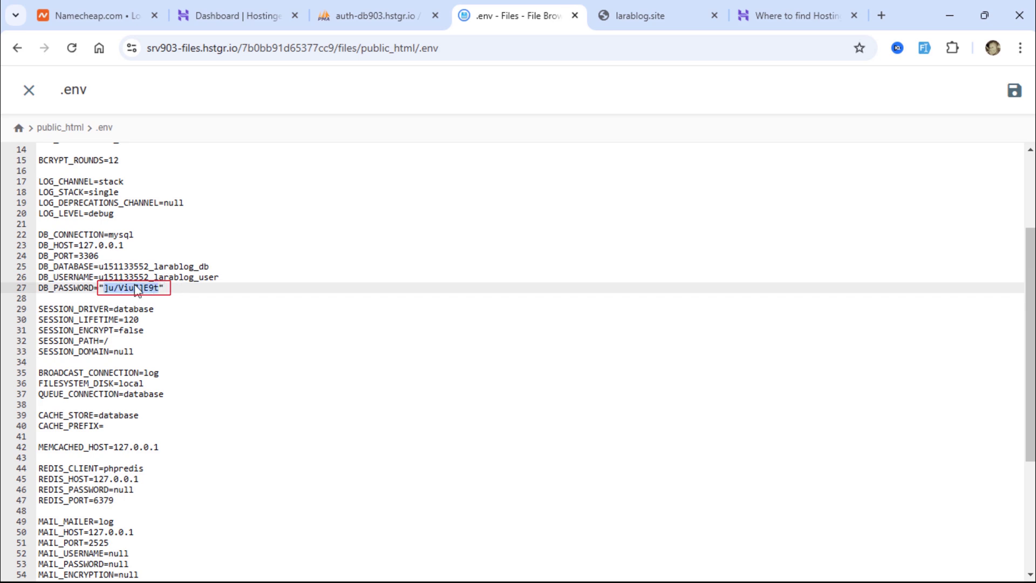
pyautogui.click(185, 288)
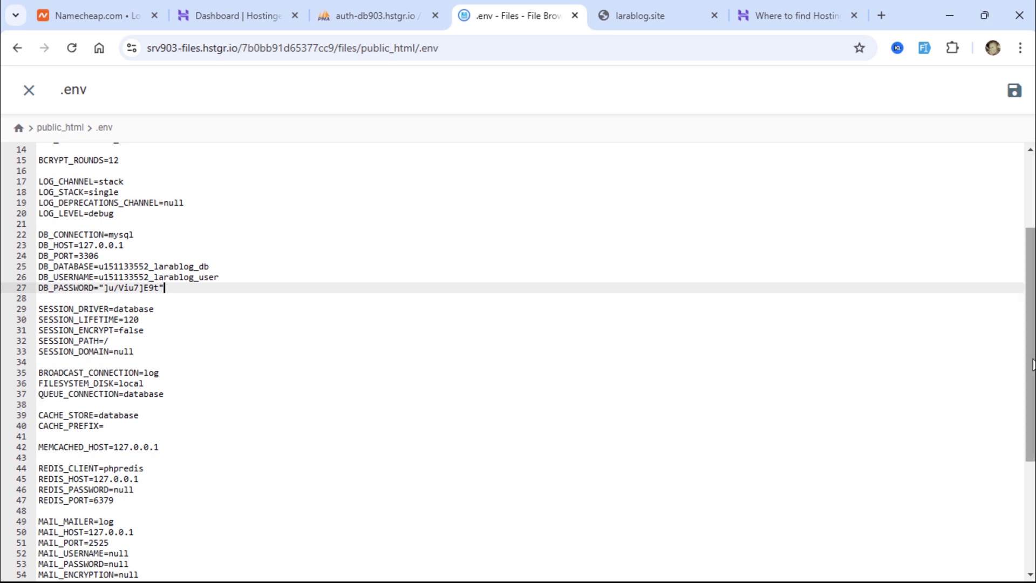
# Scroll down to the CMAIL_ mail settings and select the CMAIL_HOST line
pyautogui.moveTo(1030, 380); pyautogui.dragTo(1030, 445)
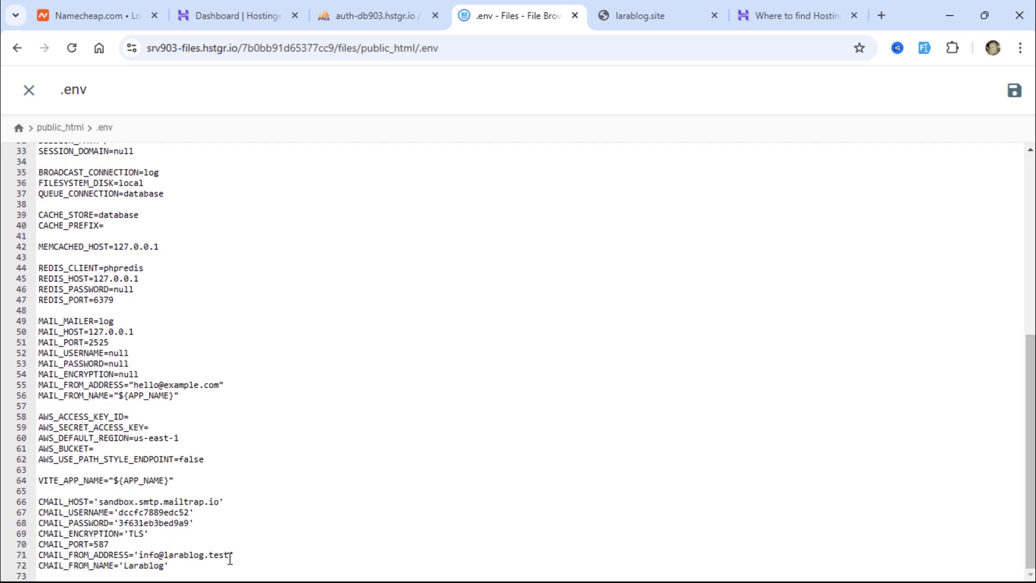
pyautogui.moveTo(181, 563); pyautogui.dragTo(37, 501)
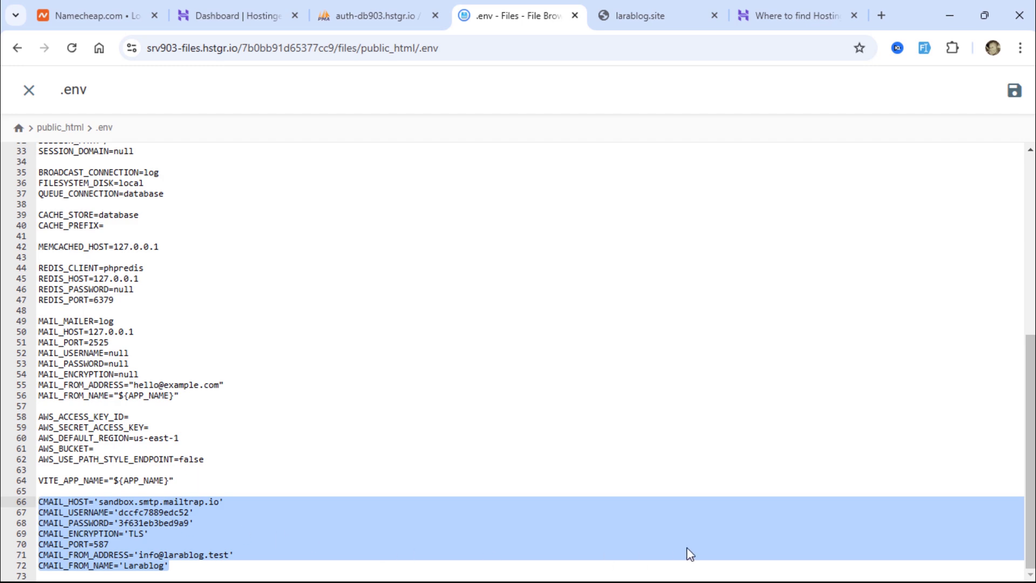
pyautogui.click(587, 557)
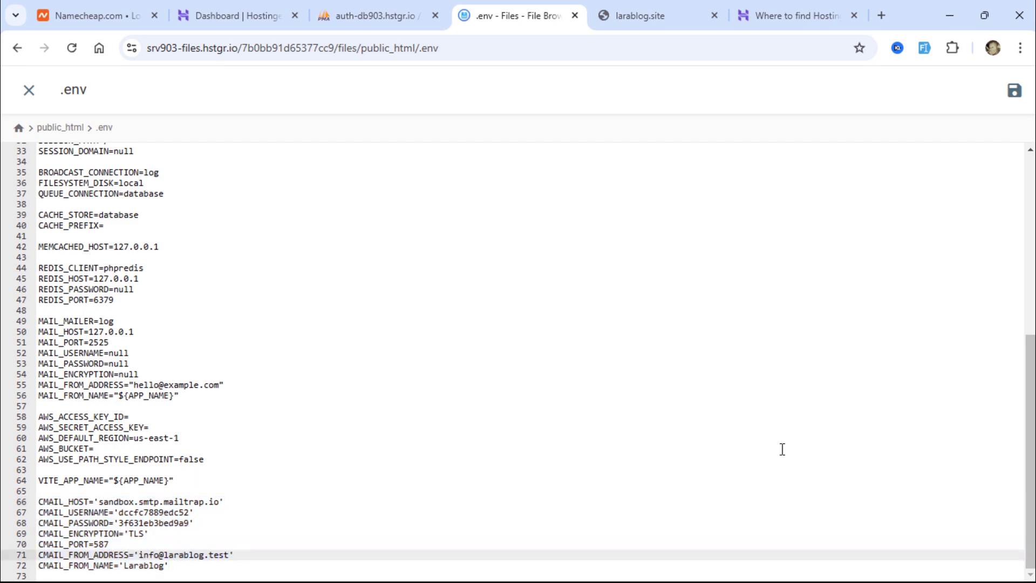
pyautogui.moveTo(233, 502); pyautogui.dragTo(20, 502)
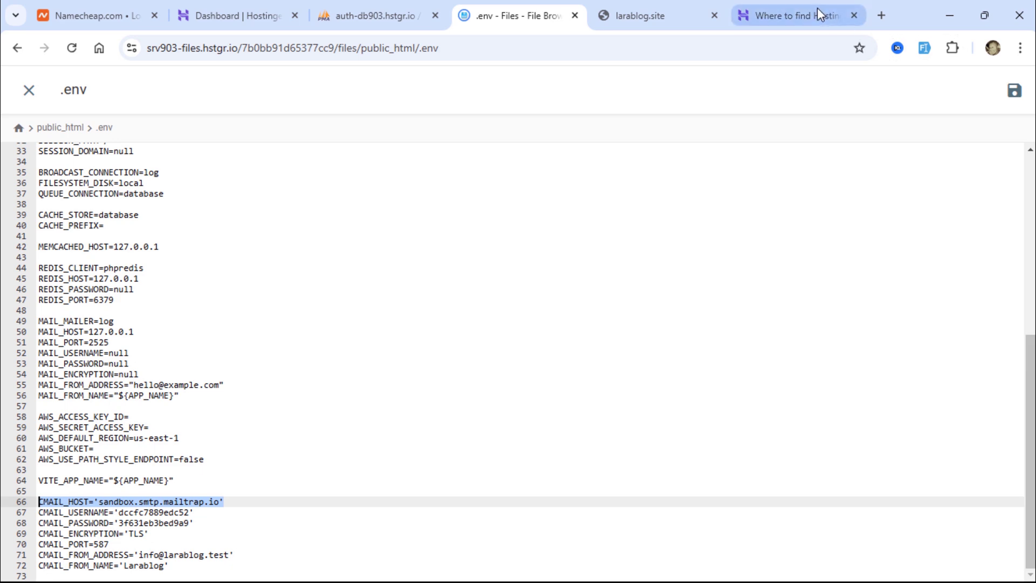
# Search 'hostinger titan email smtp', open Hostinger's Titan configuration article, and copy smtp.titan.email
pyautogui.hotkey('ctrl', 't')
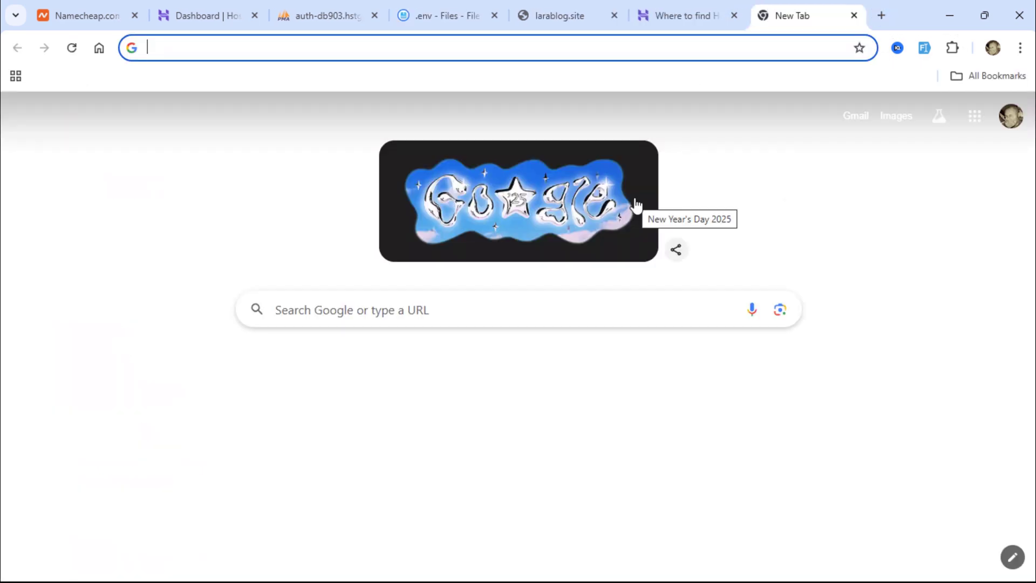
pyautogui.write('hostinger tit')
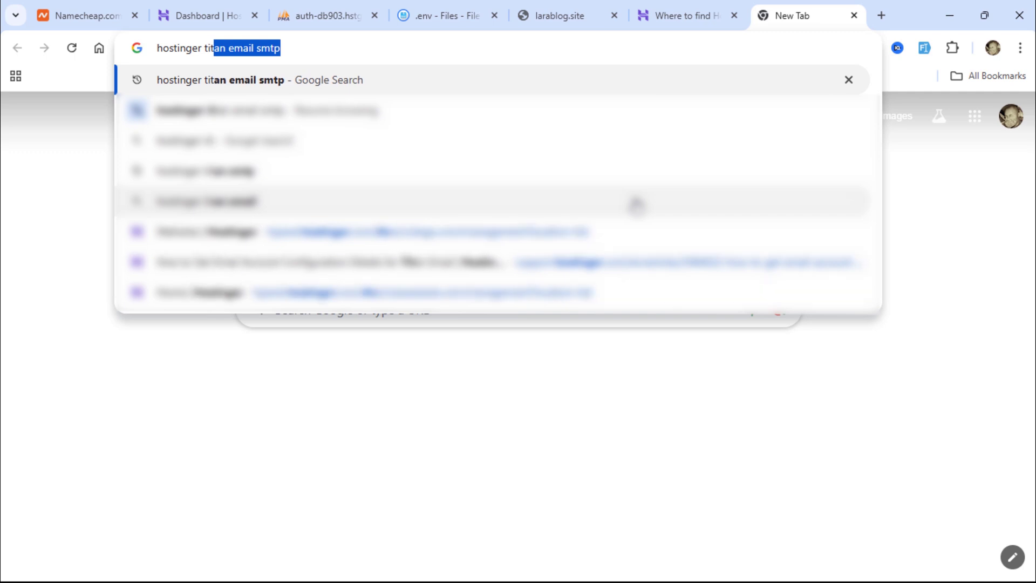
pyautogui.write('an email s')
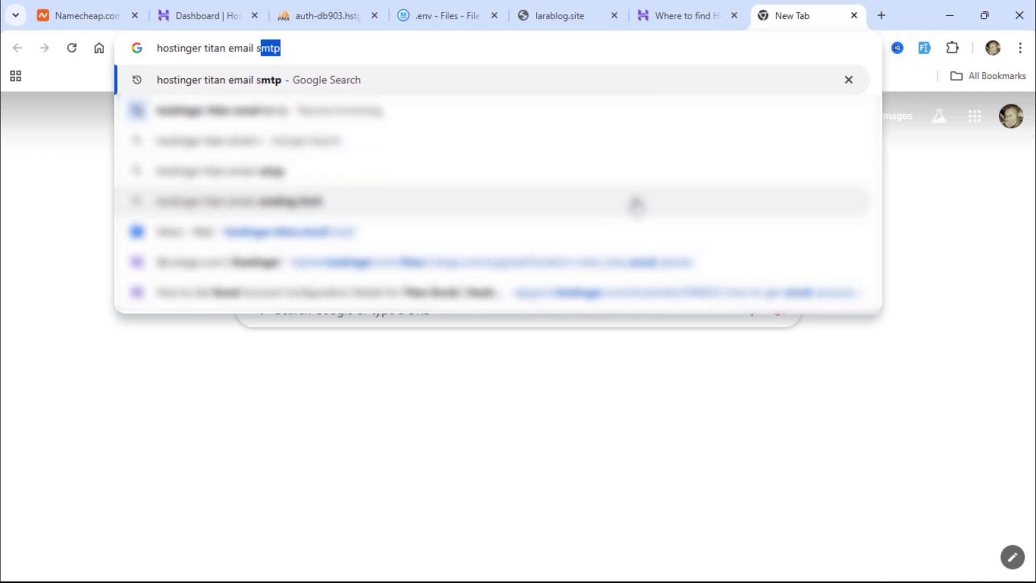
pyautogui.press('Return')
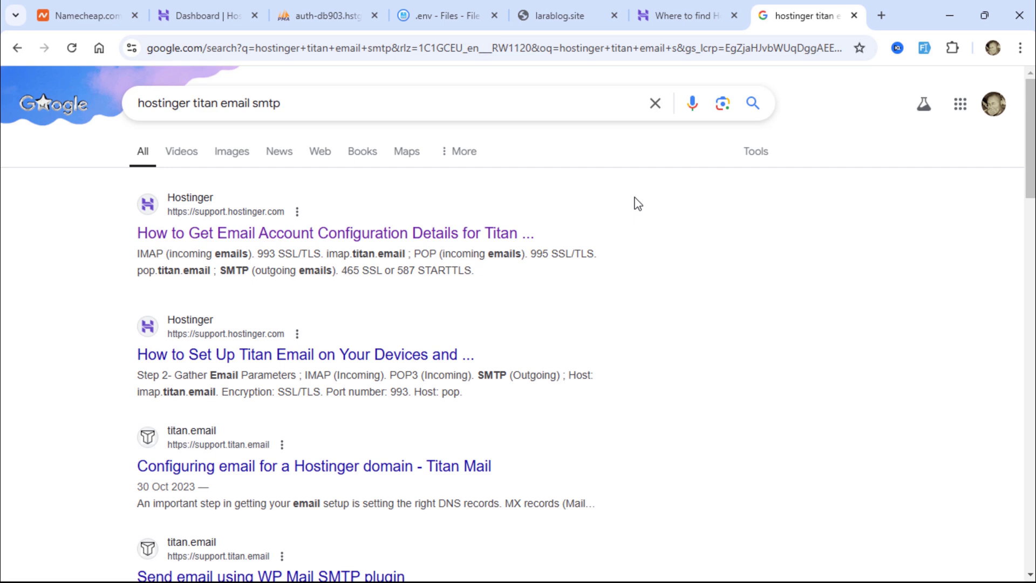
pyautogui.click(348, 236)
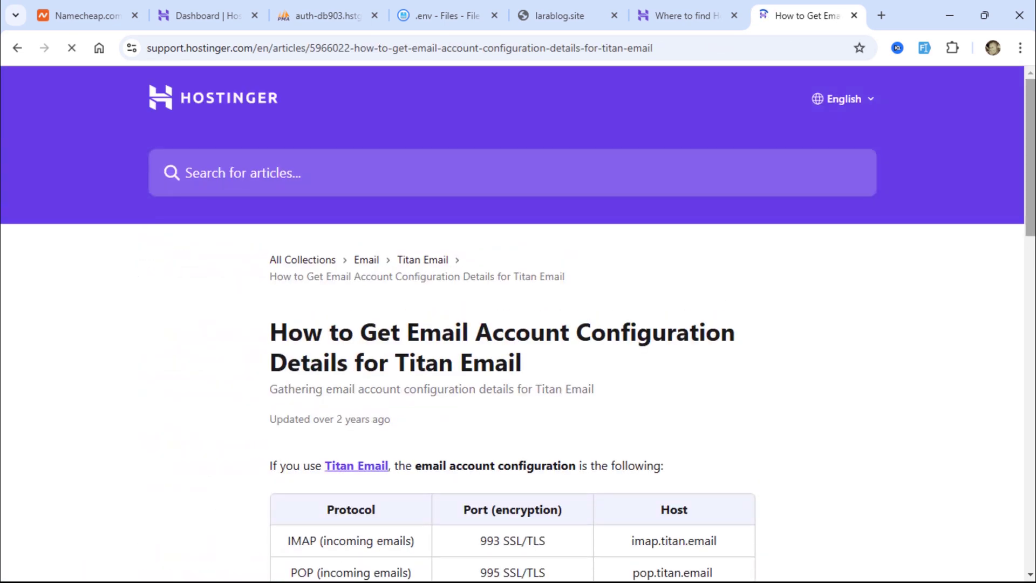
pyautogui.scroll(-4, 1021, 260)
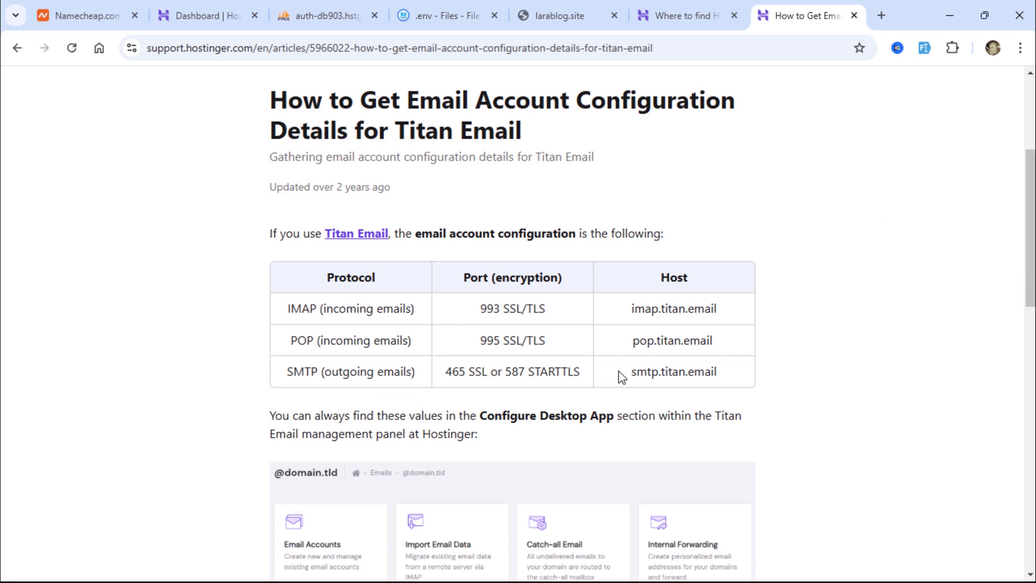
pyautogui.doubleClick(655, 371)
pyautogui.rightClick(710, 372)
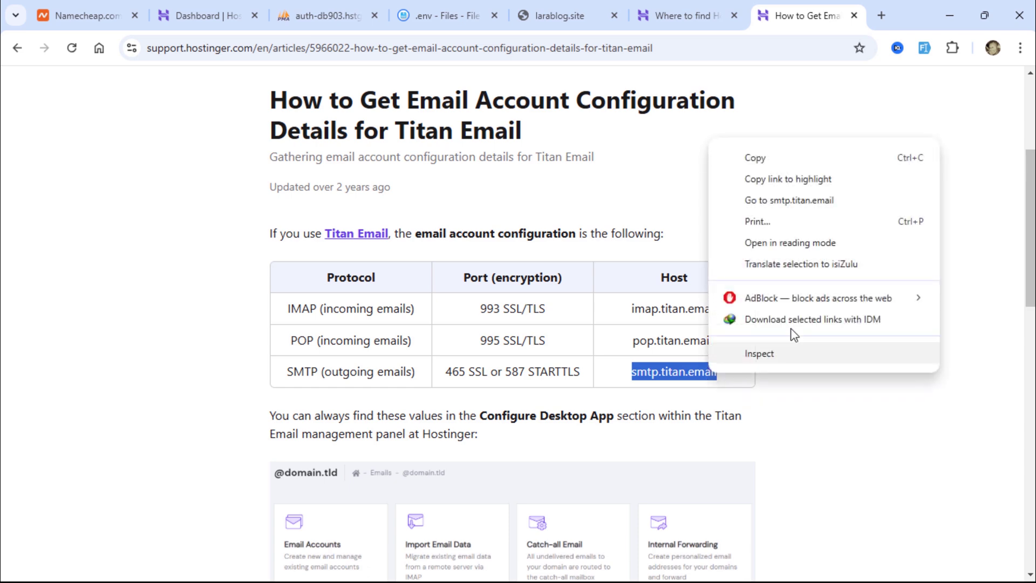
pyautogui.click(809, 158)
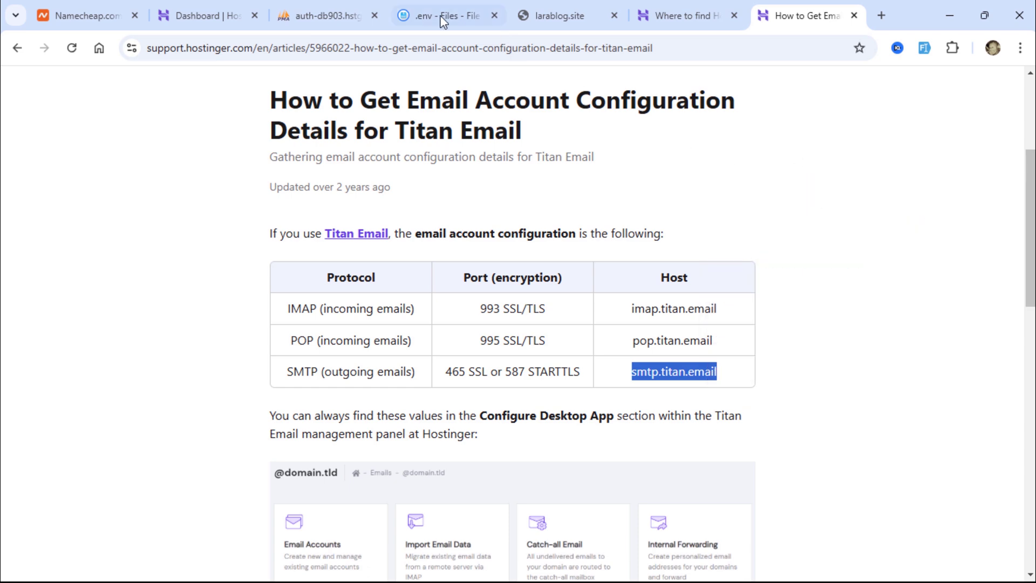
# Replace the old mailtrap host on line 66 with smtp.titan.email
pyautogui.click(423, 8)
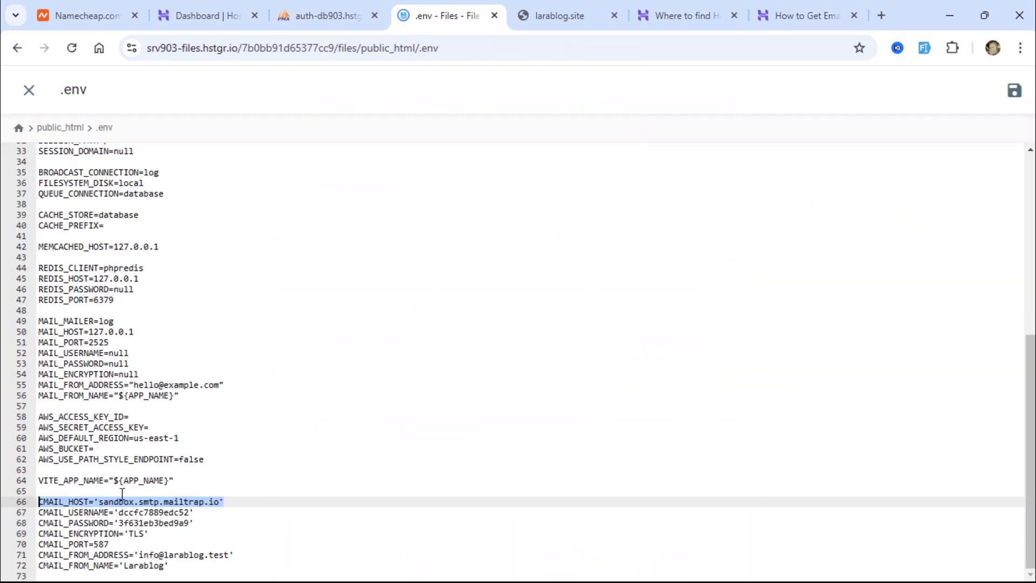
pyautogui.moveTo(99, 501); pyautogui.dragTo(219, 502)
pyautogui.rightClick(197, 509)
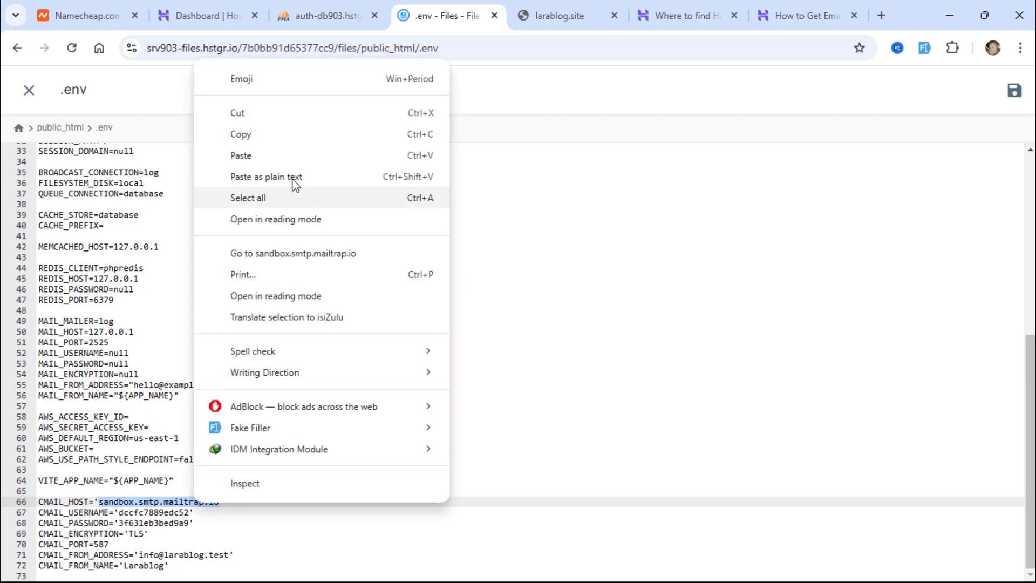
pyautogui.click(294, 155)
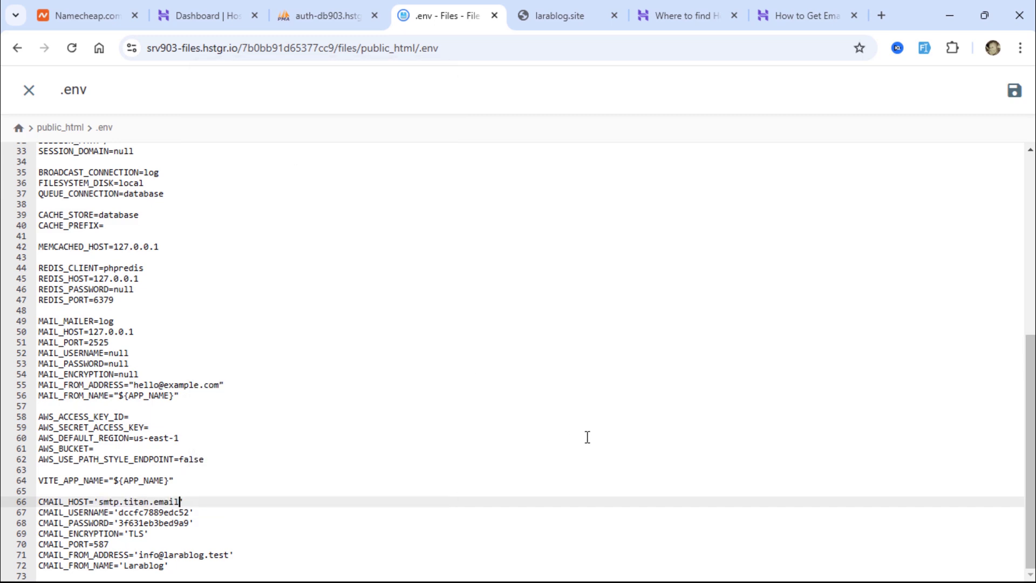
# Set the mail username and from address to the site mailbox address from the notes
pyautogui.click(949, 16)
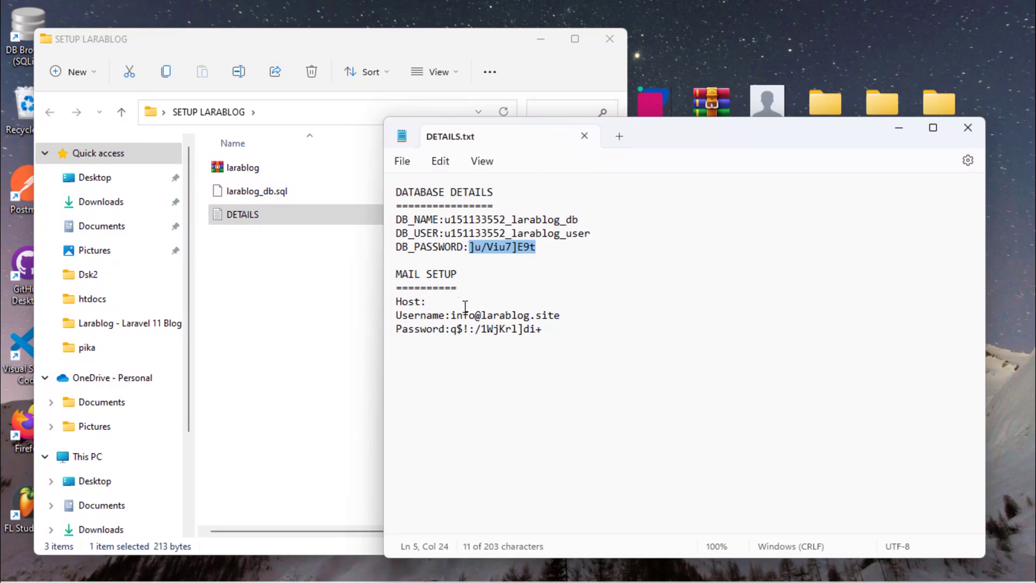
pyautogui.moveTo(451, 316); pyautogui.dragTo(563, 323)
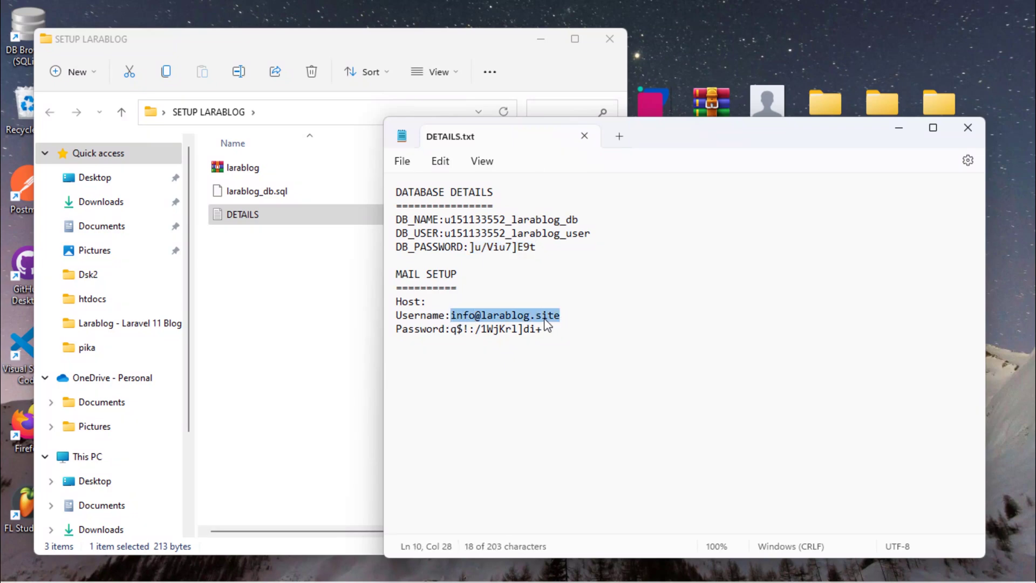
pyautogui.rightClick(566, 317)
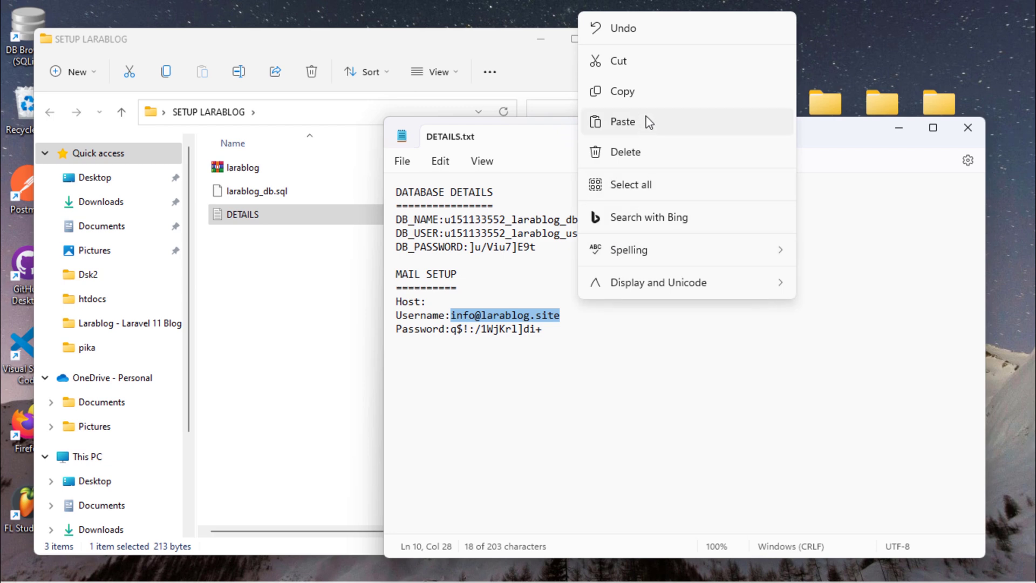
pyautogui.click(621, 91)
pyautogui.click(396, 569)
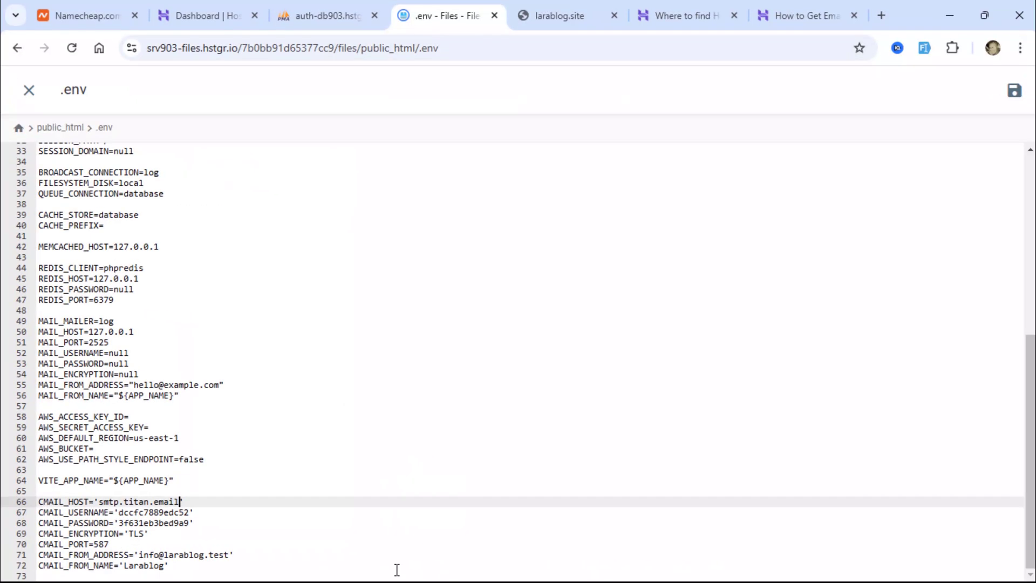
pyautogui.doubleClick(146, 514)
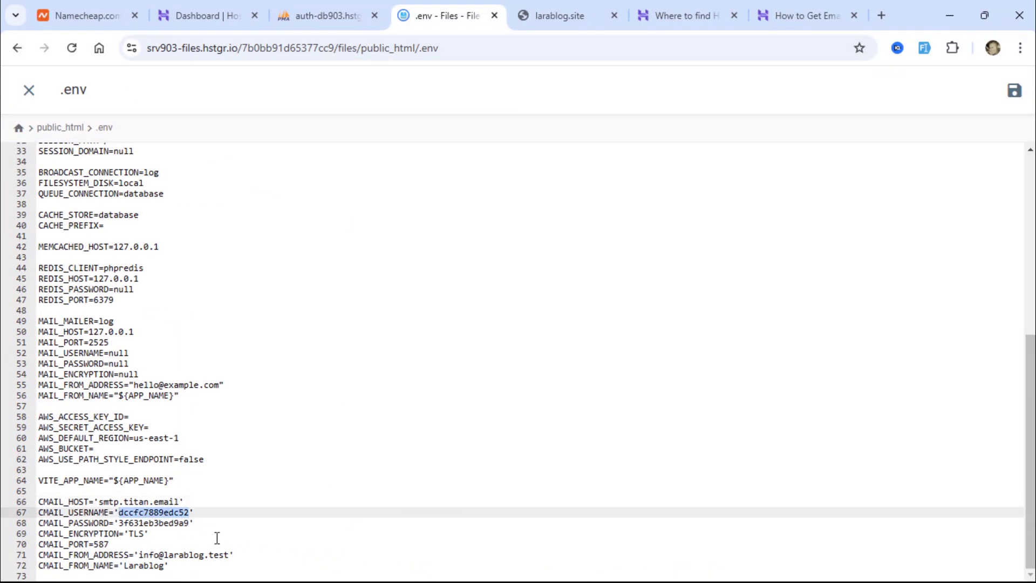
pyautogui.hotkey('ctrl', 'v')
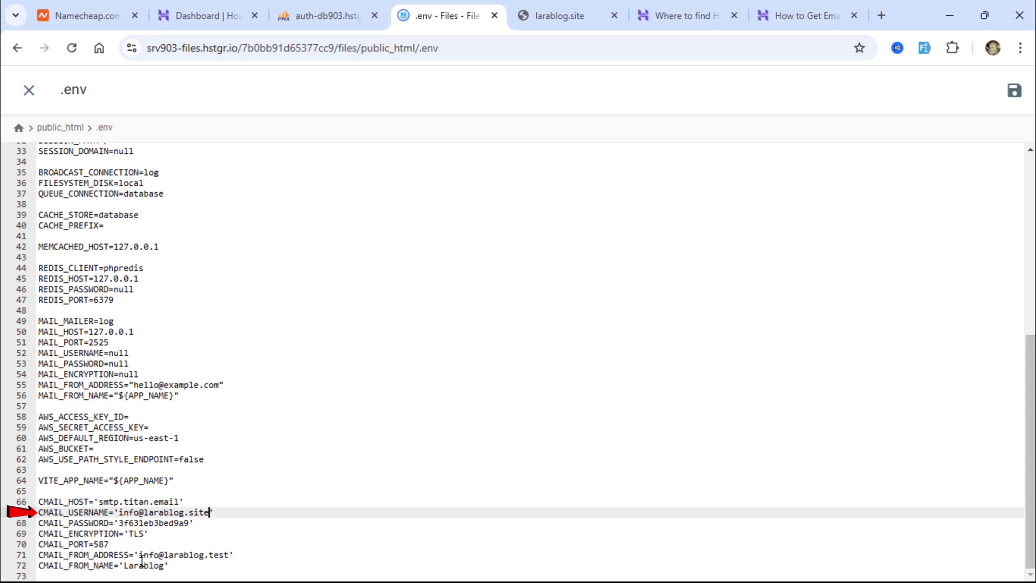
pyautogui.moveTo(142, 556); pyautogui.dragTo(223, 556)
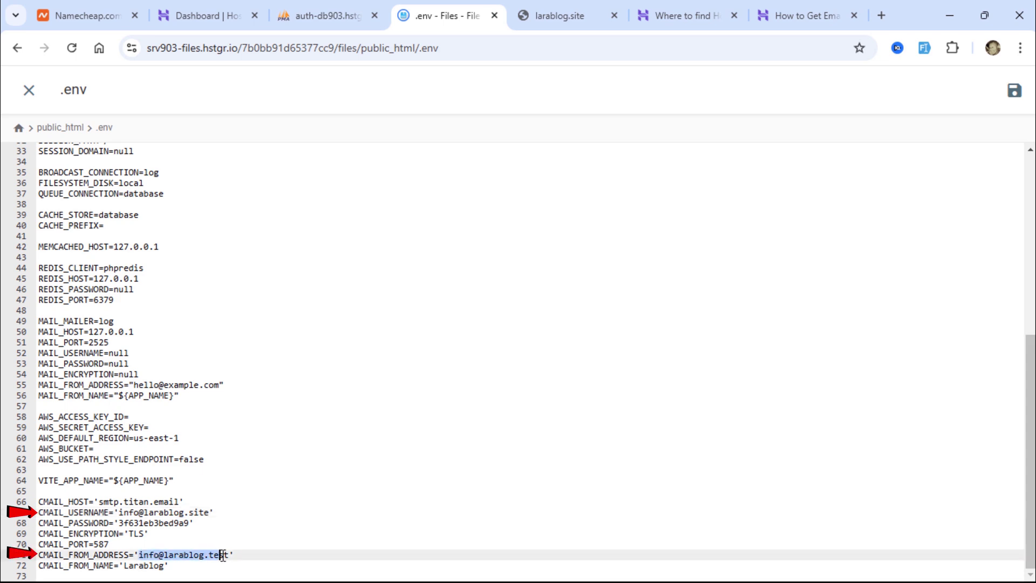
pyautogui.hotkey('ctrl', 'v')
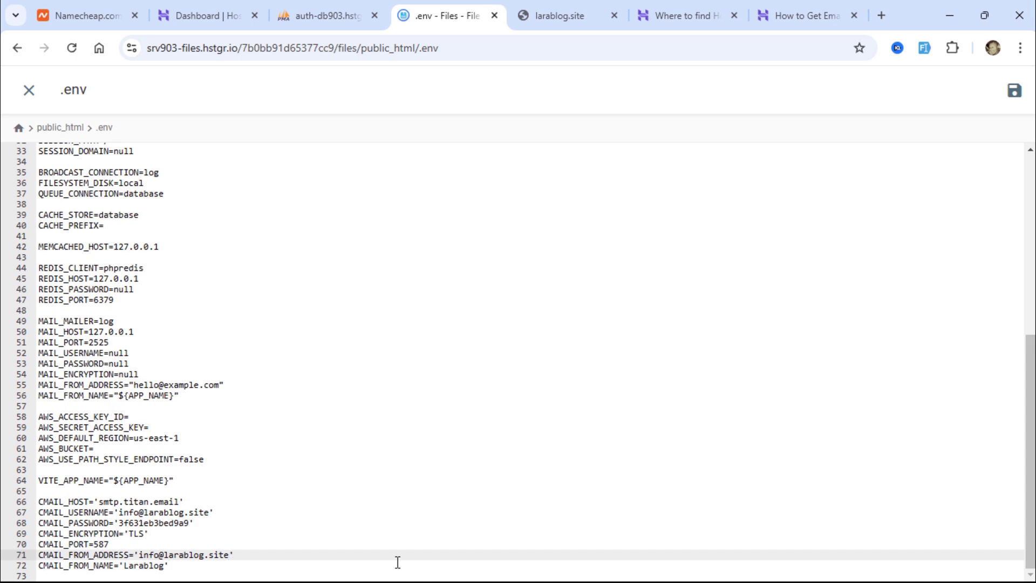
# Set the mail password to the mailbox password from the notes and save .env
pyautogui.click(945, 13)
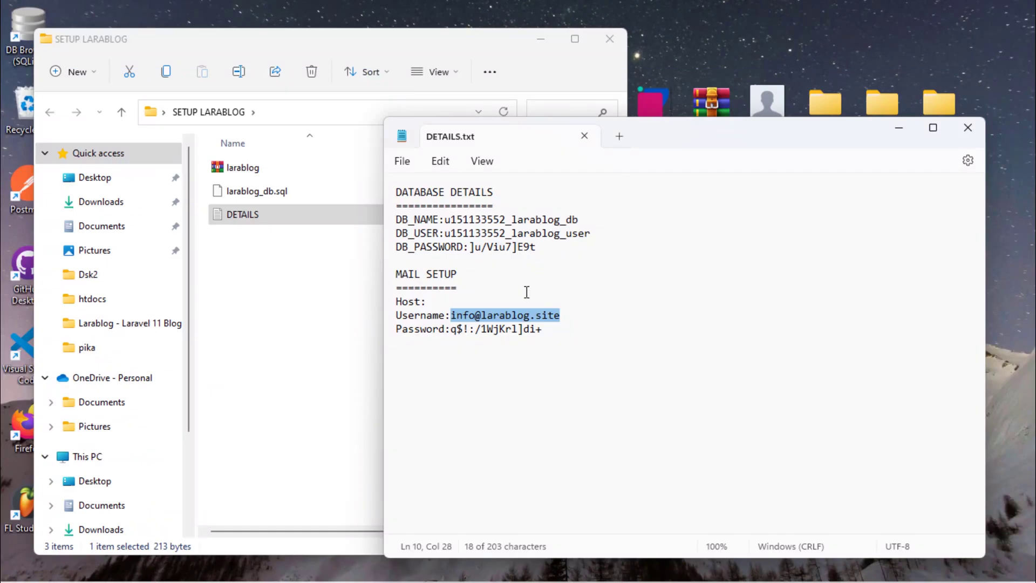
pyautogui.moveTo(452, 330); pyautogui.dragTo(542, 330)
pyautogui.rightClick(540, 328)
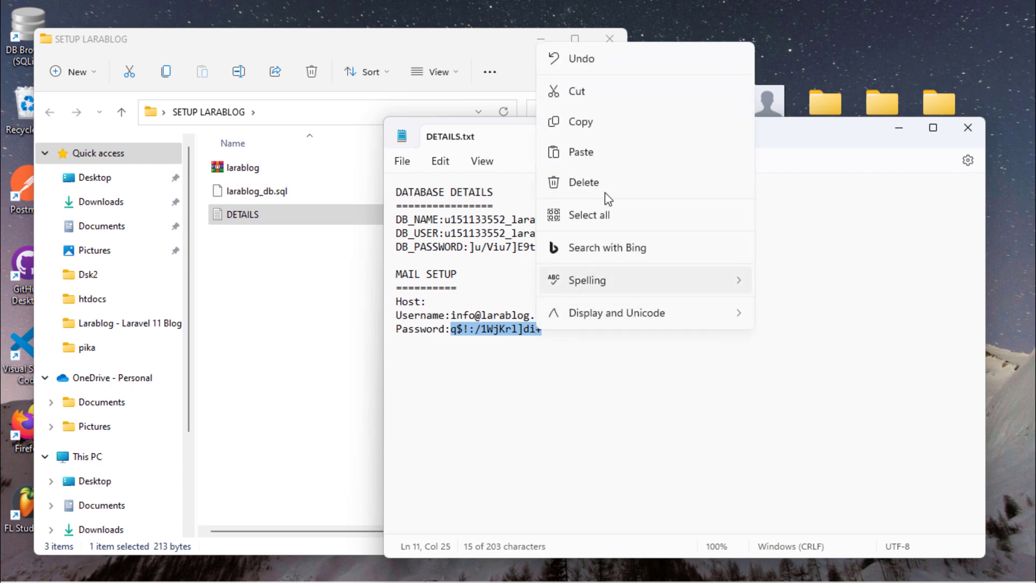
pyautogui.click(607, 127)
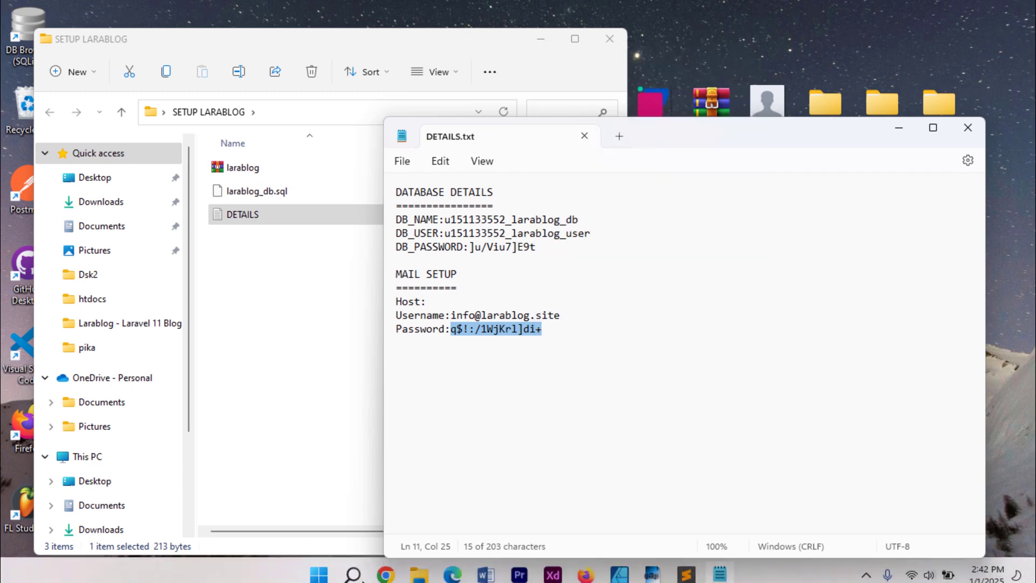
pyautogui.click(388, 572)
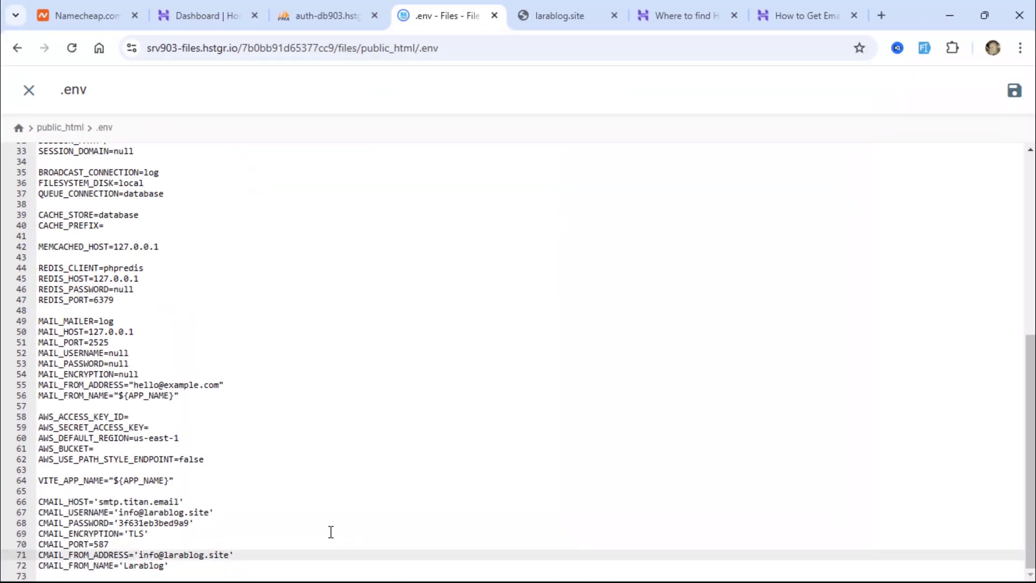
pyautogui.doubleClick(170, 524)
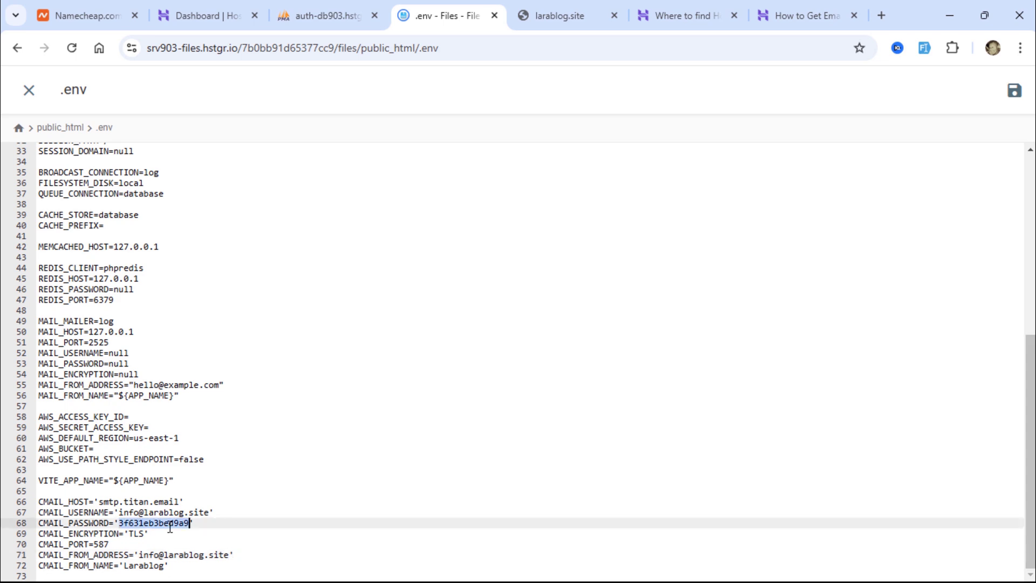
pyautogui.hotkey('ctrl', 'v')
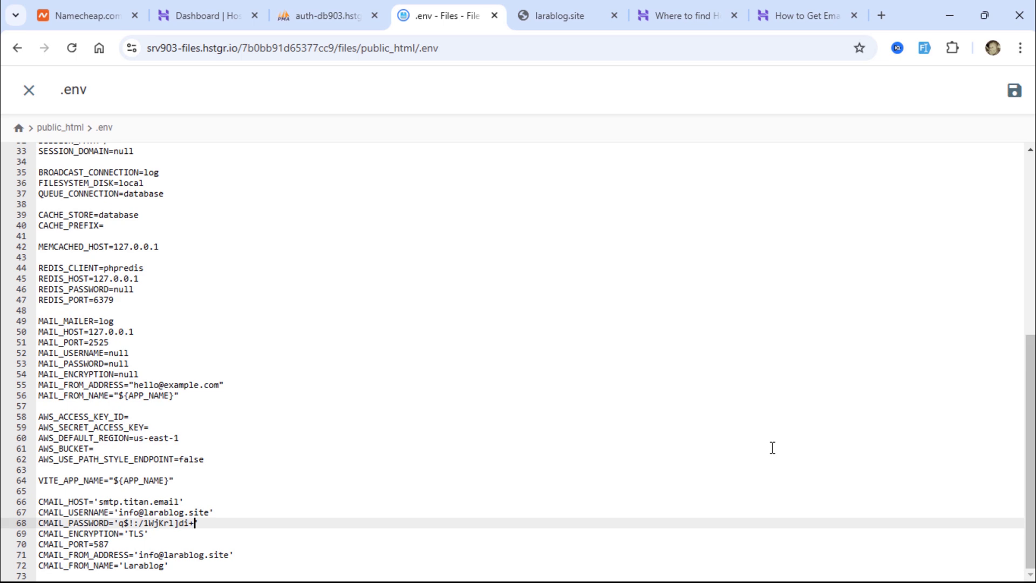
pyautogui.click(1014, 90)
# Close .env and delete all five cached PHP files in bootstrap/cache, then return to public_html
pyautogui.click(28, 90)
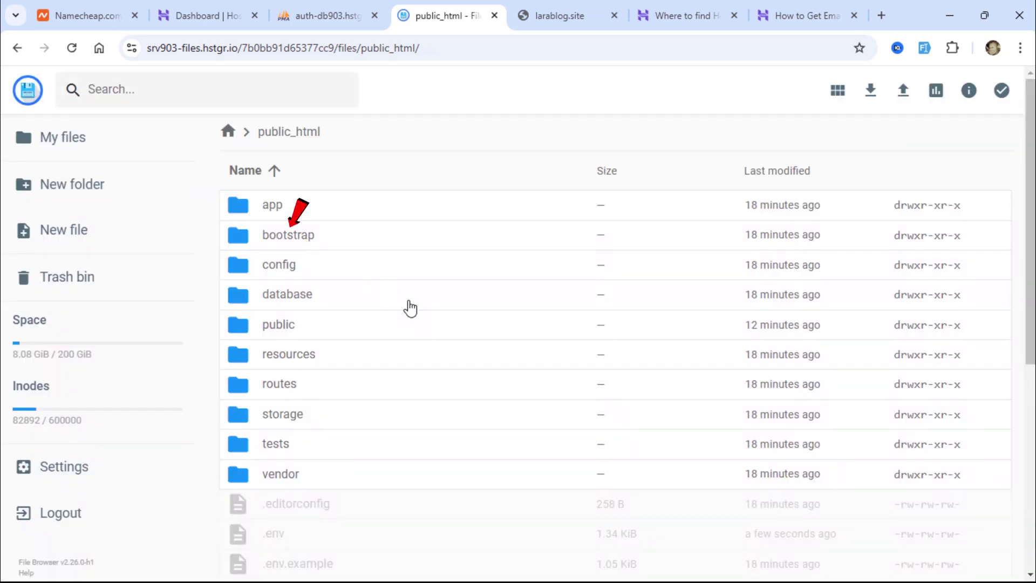
pyautogui.doubleClick(293, 243)
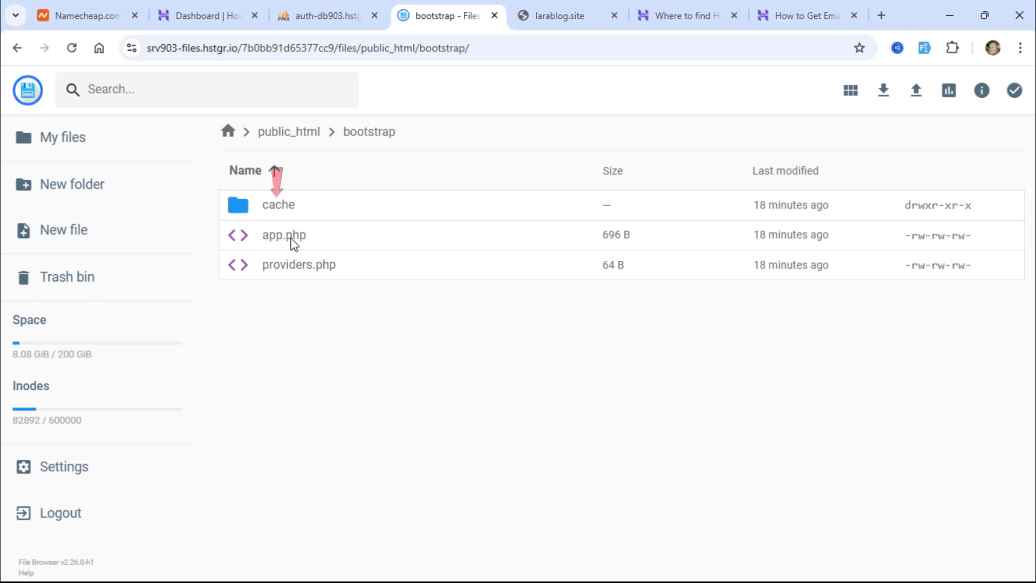
pyautogui.doubleClick(286, 210)
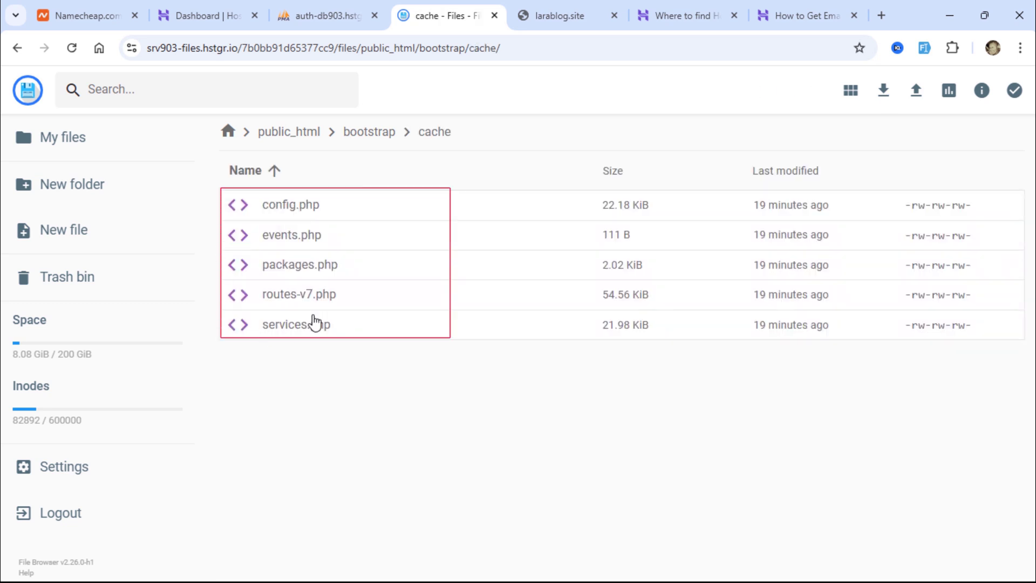
pyautogui.click(296, 330)
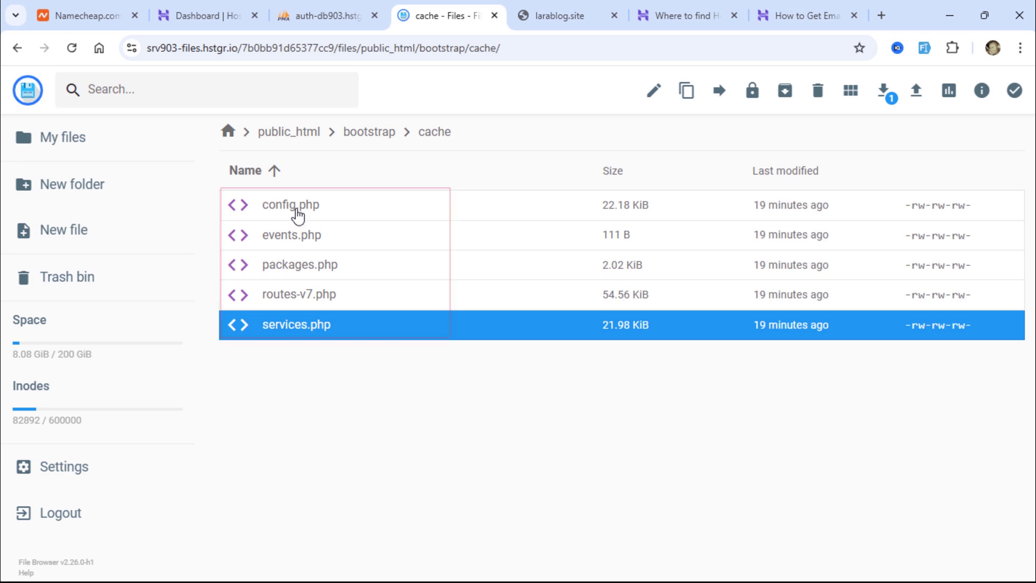
pyautogui.keyDown('shift'); pyautogui.click(297, 214); pyautogui.keyUp('shift')
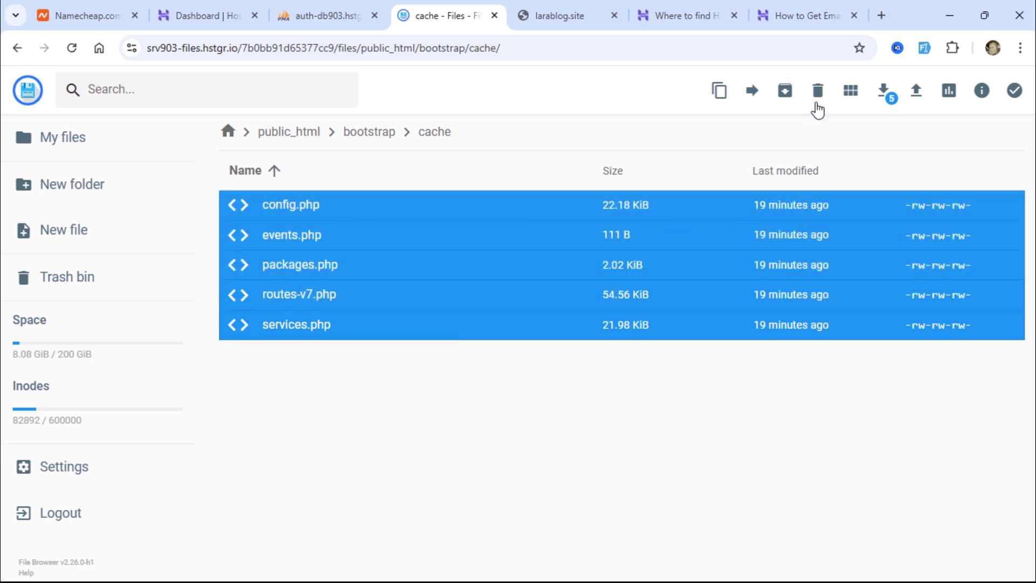
pyautogui.click(818, 95)
pyautogui.click(643, 360)
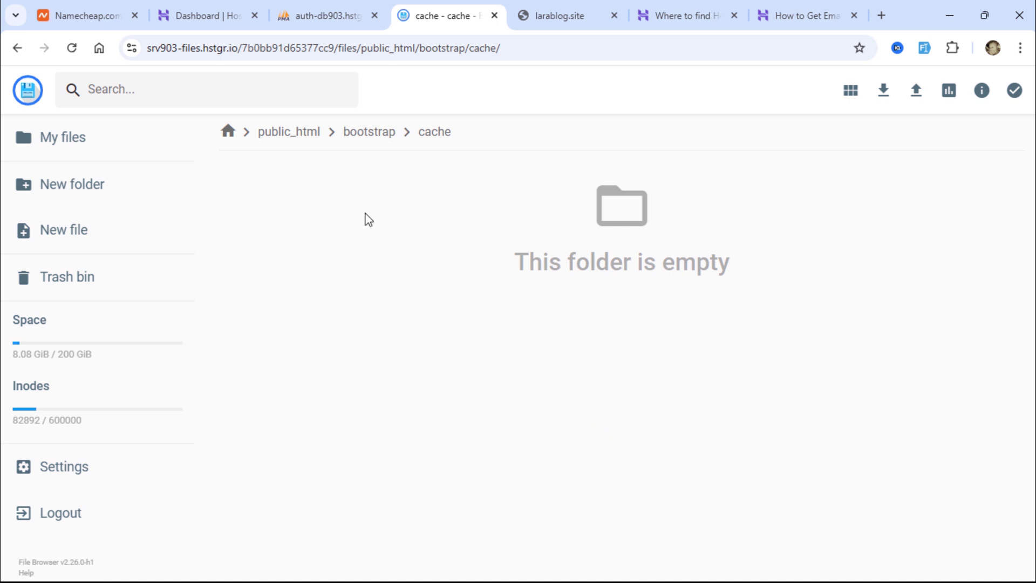
pyautogui.click(307, 136)
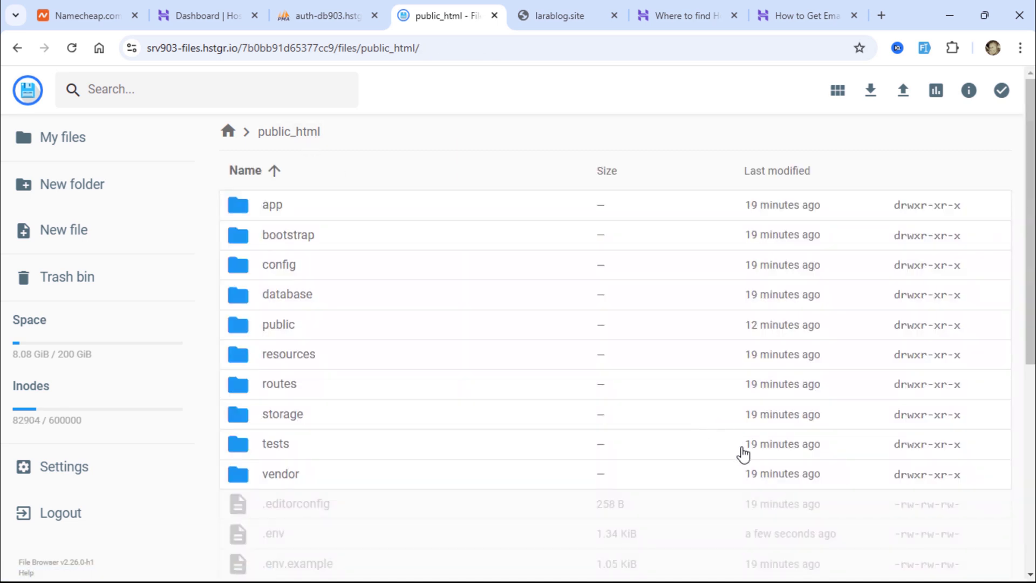
pyautogui.click(549, 15)
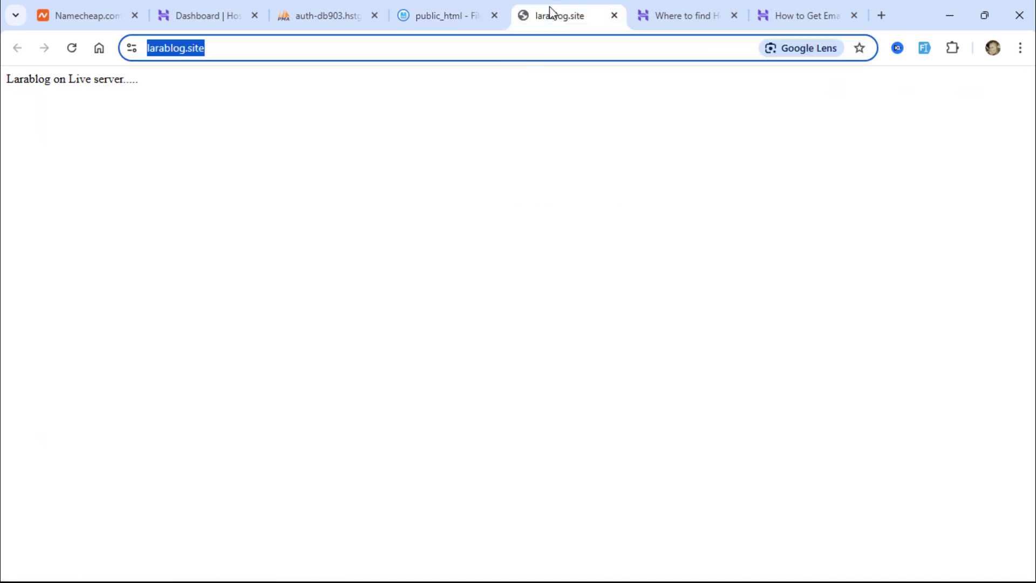
# Reload the live Larablog homepage, browse it, and try the newsletter subscribe with no email
pyautogui.click(74, 50)
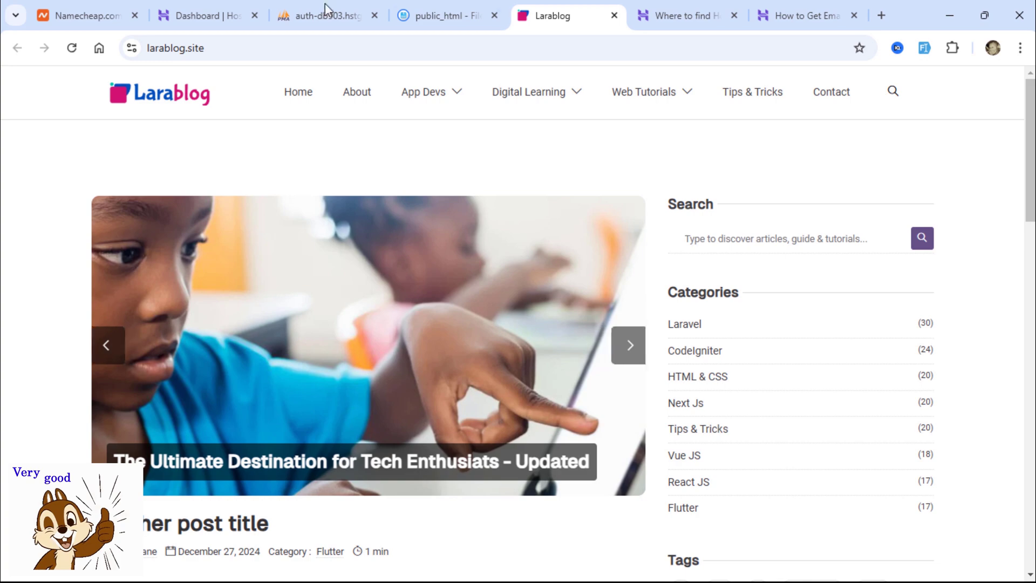
pyautogui.scroll(-10, 35, 227)
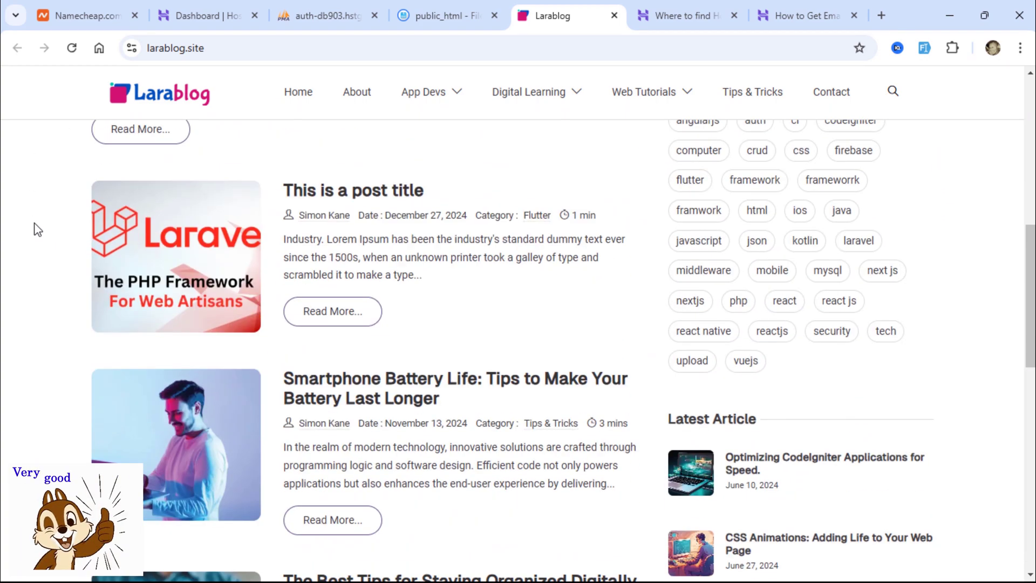
pyautogui.scroll(-4, 34, 230)
pyautogui.click(243, 50)
pyautogui.click(14, 261)
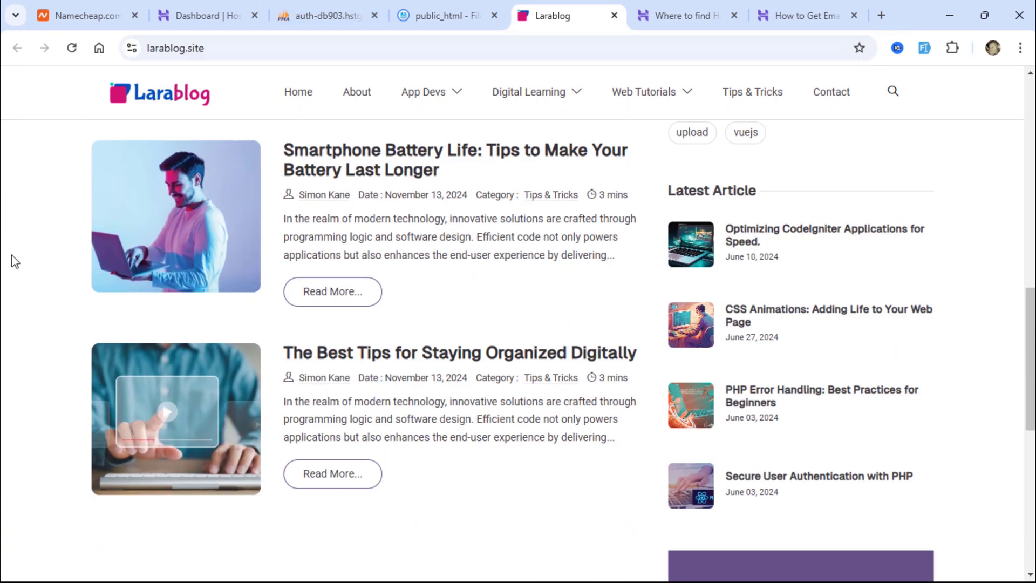
pyautogui.scroll(-10, 162, 300)
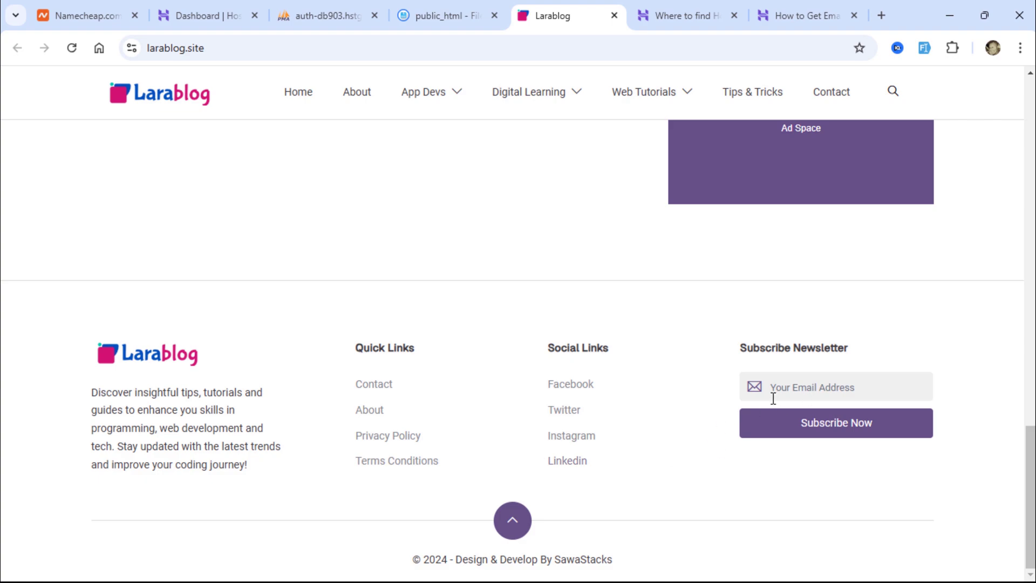
pyautogui.click(839, 432)
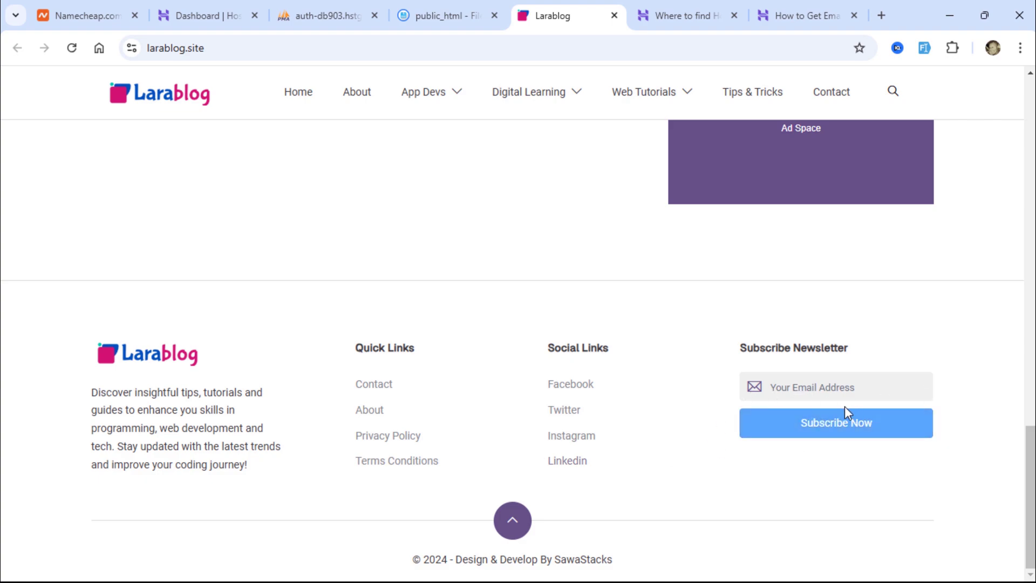
# Open the post 'This is a post title' and scroll through it
pyautogui.scroll(15, 800, 411)
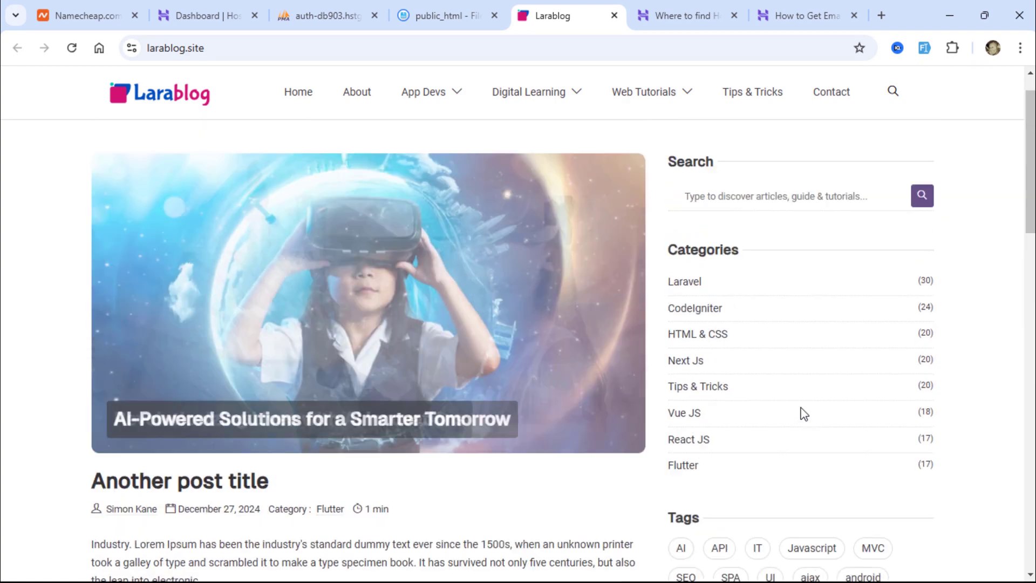
pyautogui.scroll(1, 804, 414)
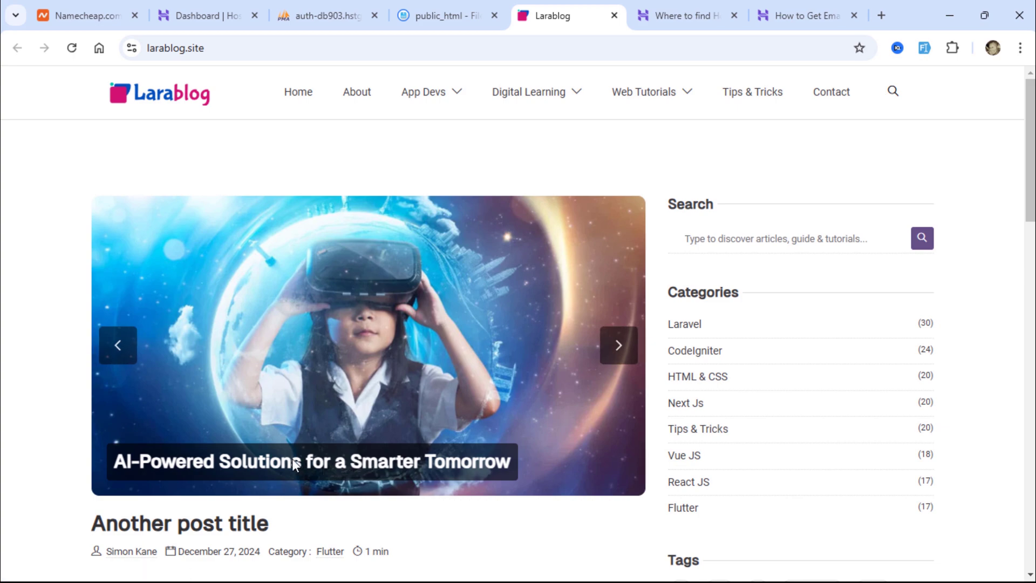
pyautogui.scroll(-8, 292, 458)
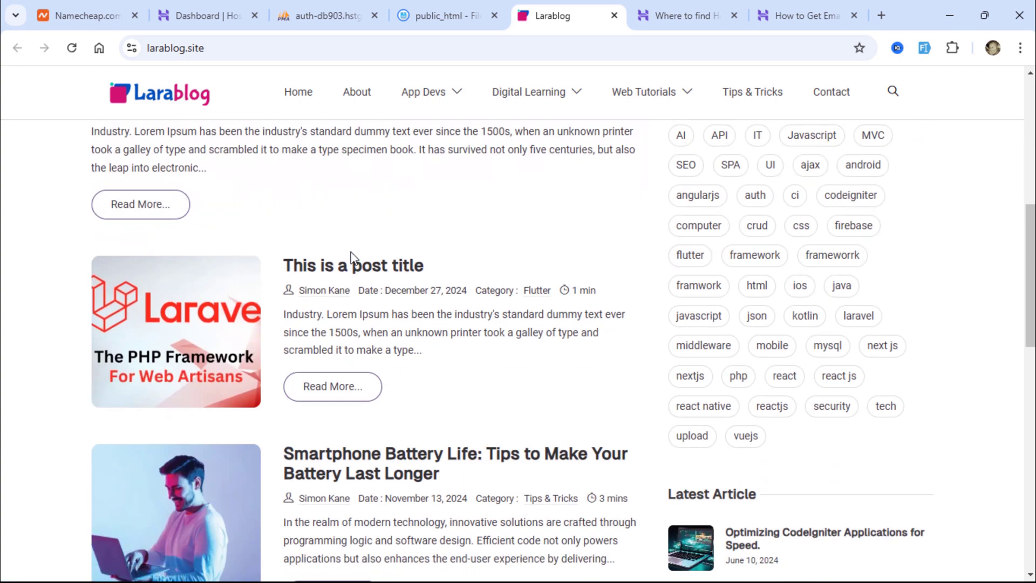
pyautogui.click(352, 268)
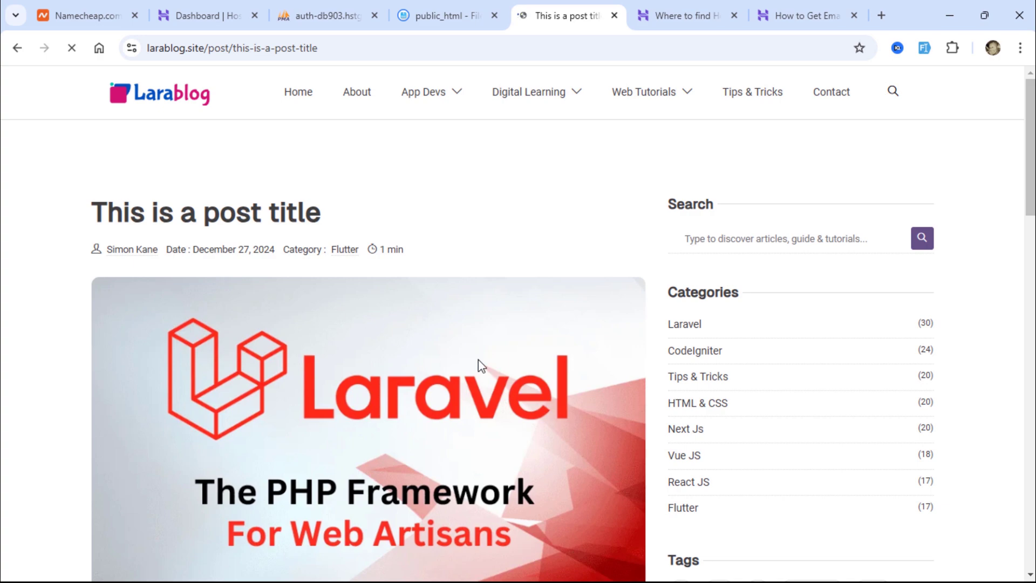
pyautogui.scroll(-9, 478, 360)
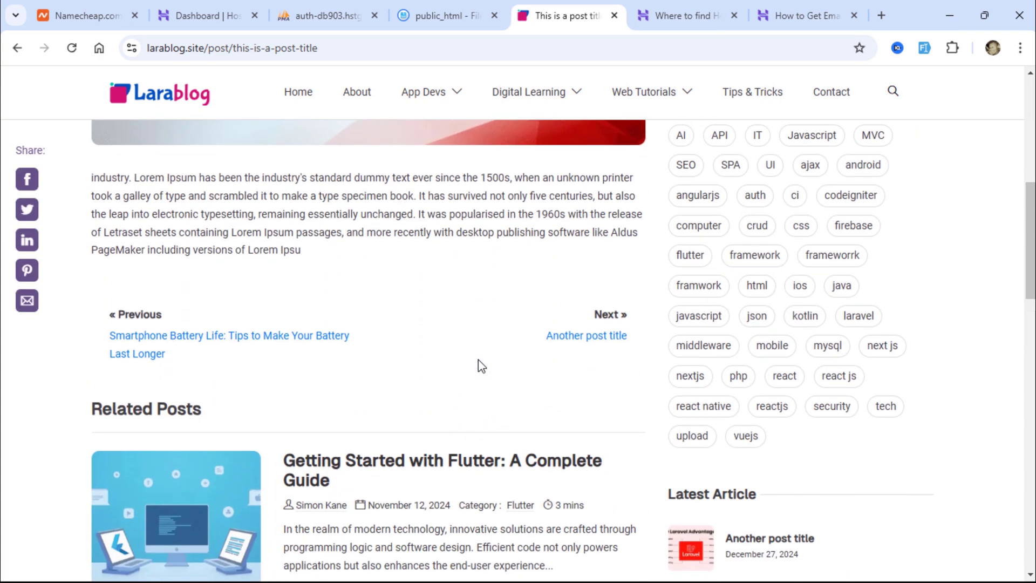
pyautogui.scroll(10, 478, 359)
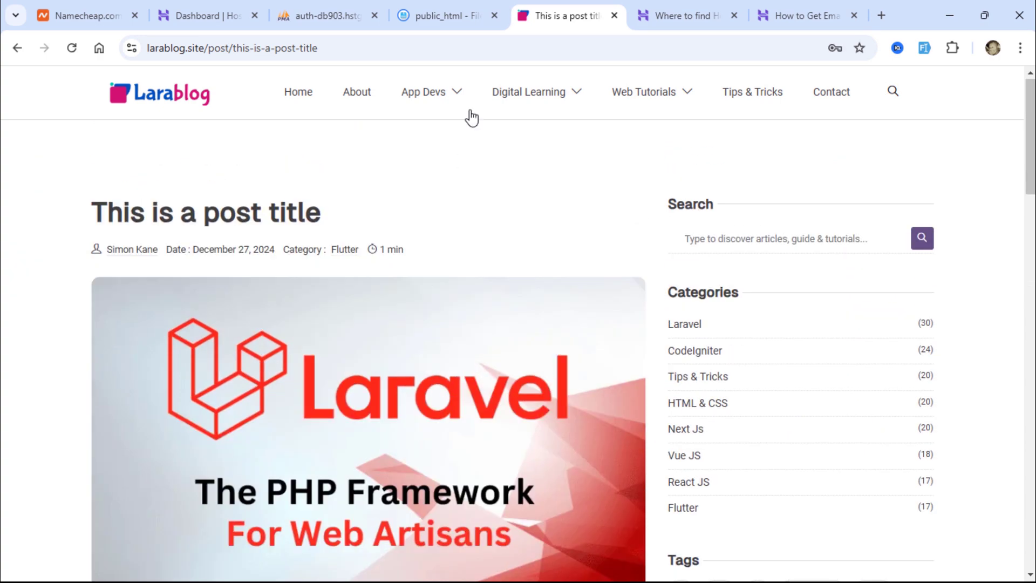
# Open the IT & Technology category from the Digital Learning menu and browse its posts
pyautogui.moveTo(539, 104)
pyautogui.click(534, 132)
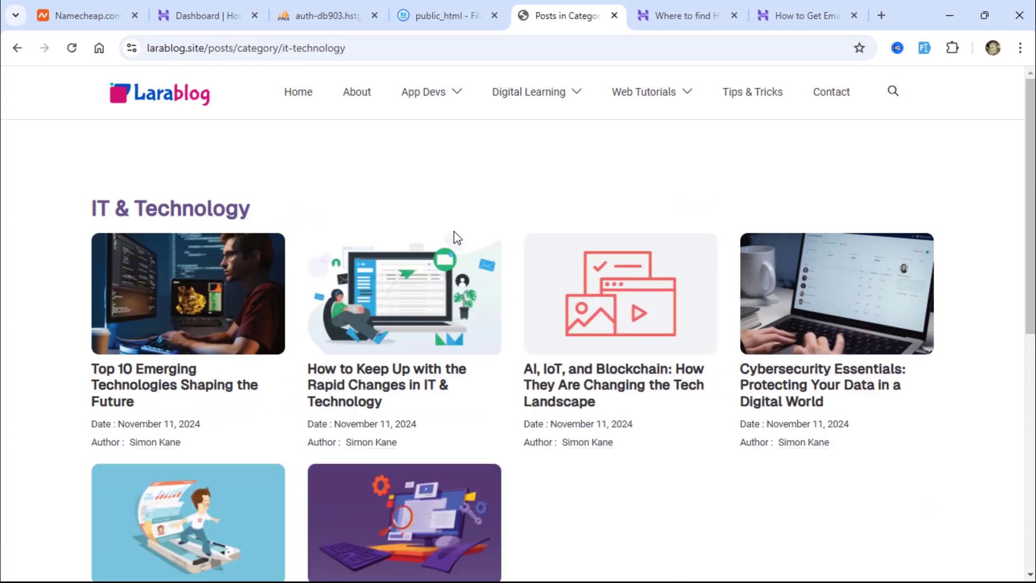
pyautogui.scroll(-3, 547, 328)
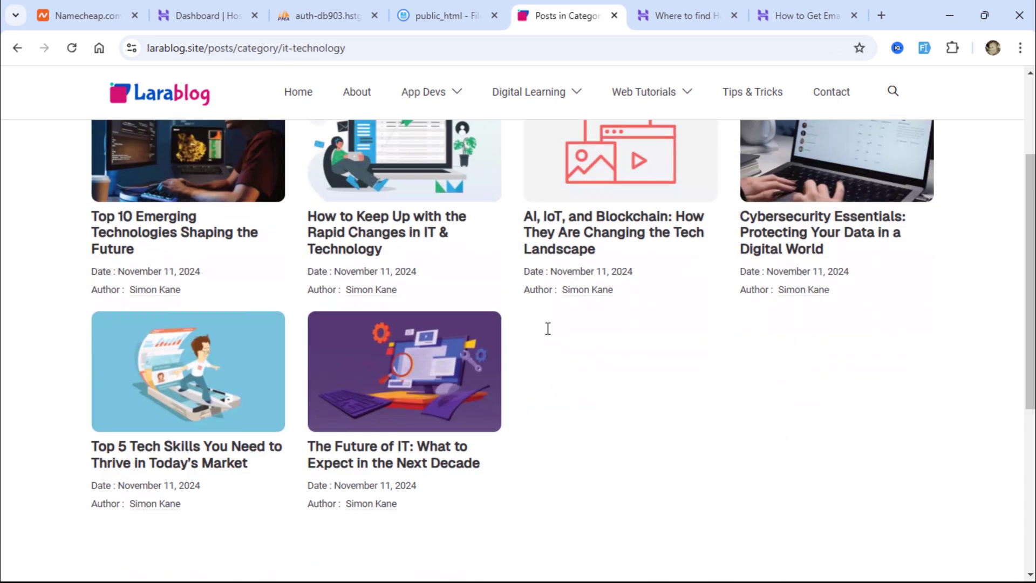
pyautogui.scroll(-3, 548, 328)
pyautogui.scroll(7, 547, 328)
# Search the site for 'laravel api', review the results, and go back Home
pyautogui.click(893, 92)
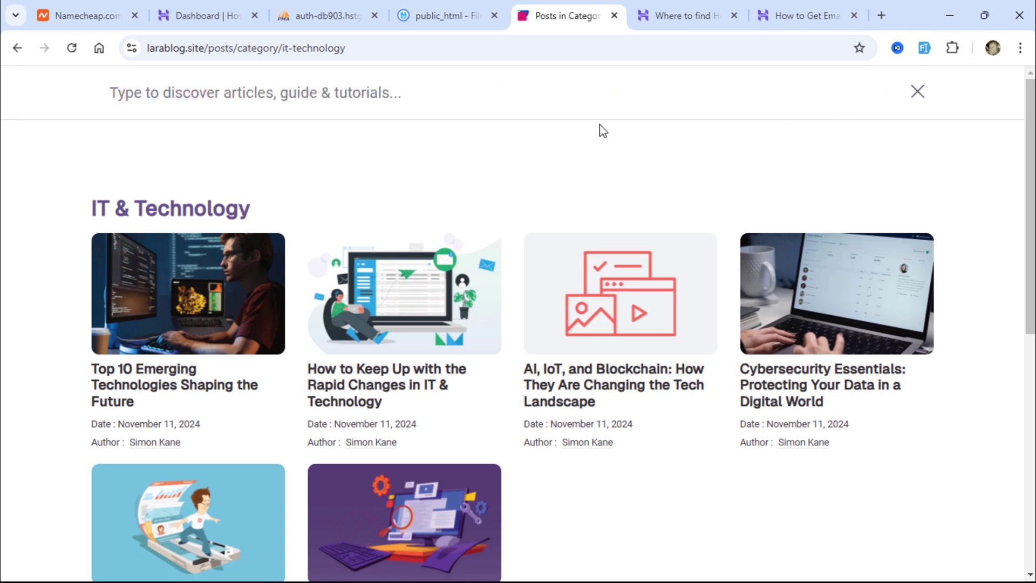
pyautogui.click(422, 99)
pyautogui.write('l')
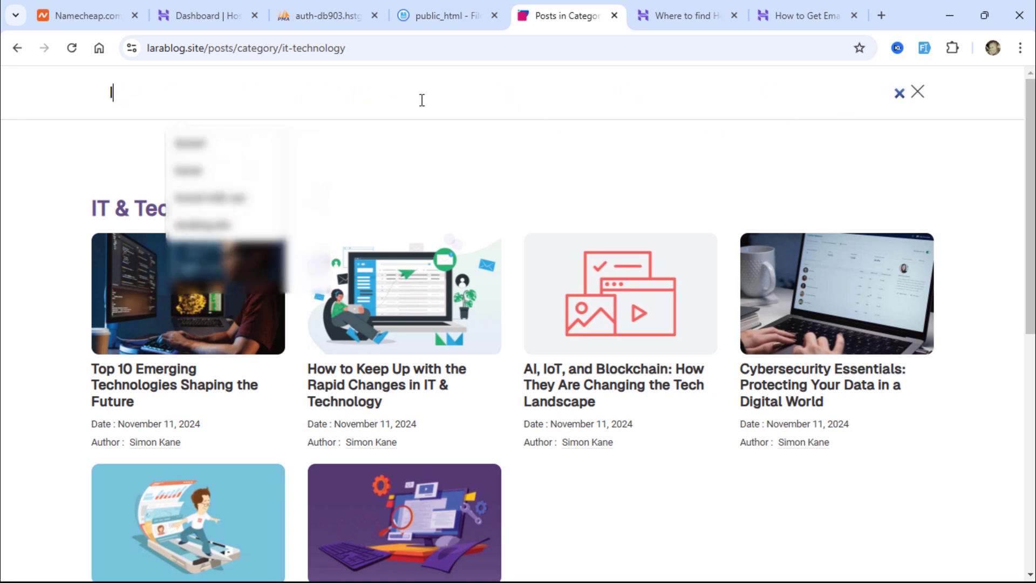
pyautogui.write('aravel api')
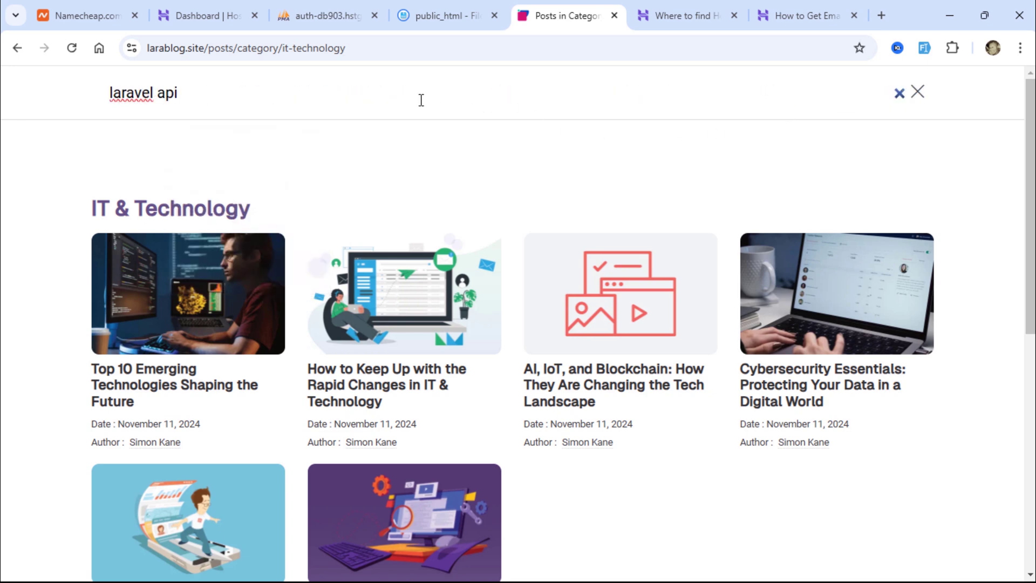
pyautogui.press('Return')
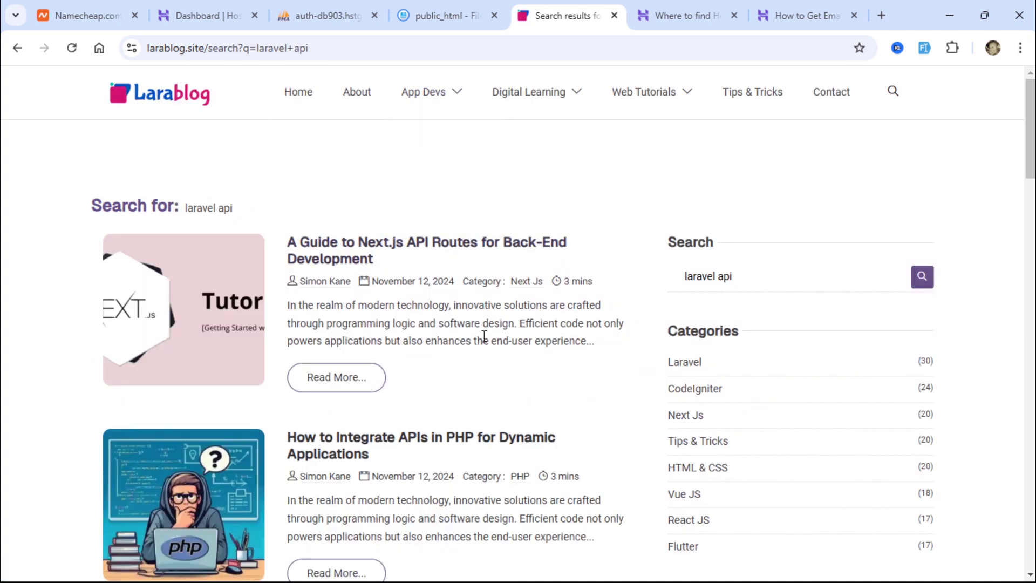
pyautogui.scroll(-12, 486, 345)
pyautogui.scroll(-17, 492, 368)
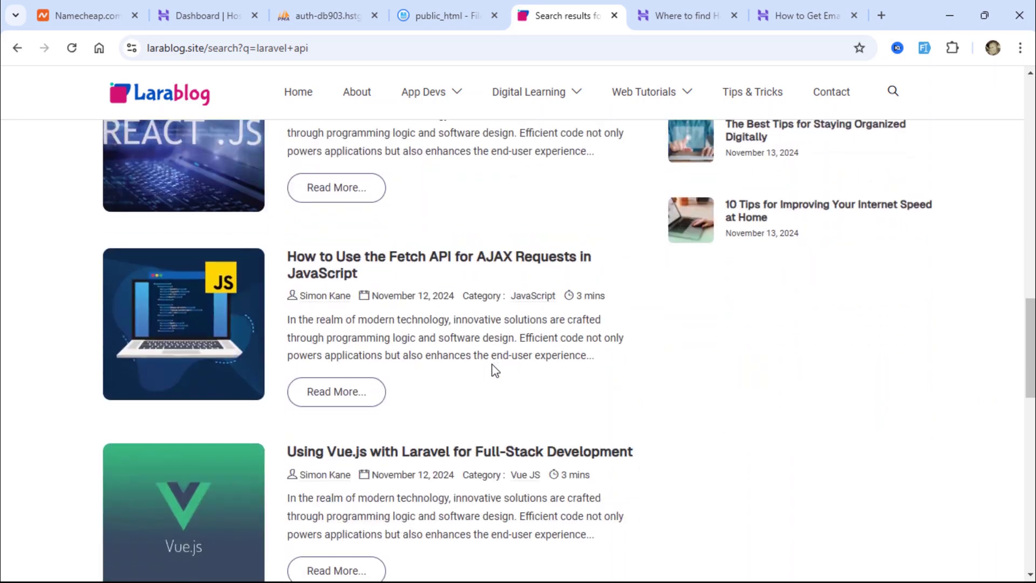
pyautogui.scroll(20, 494, 369)
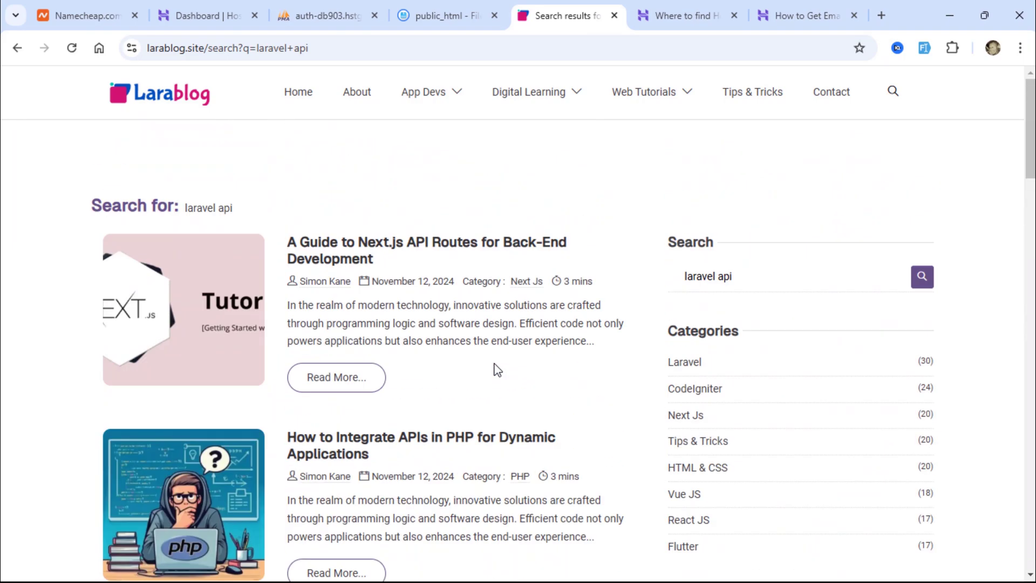
pyautogui.click(302, 94)
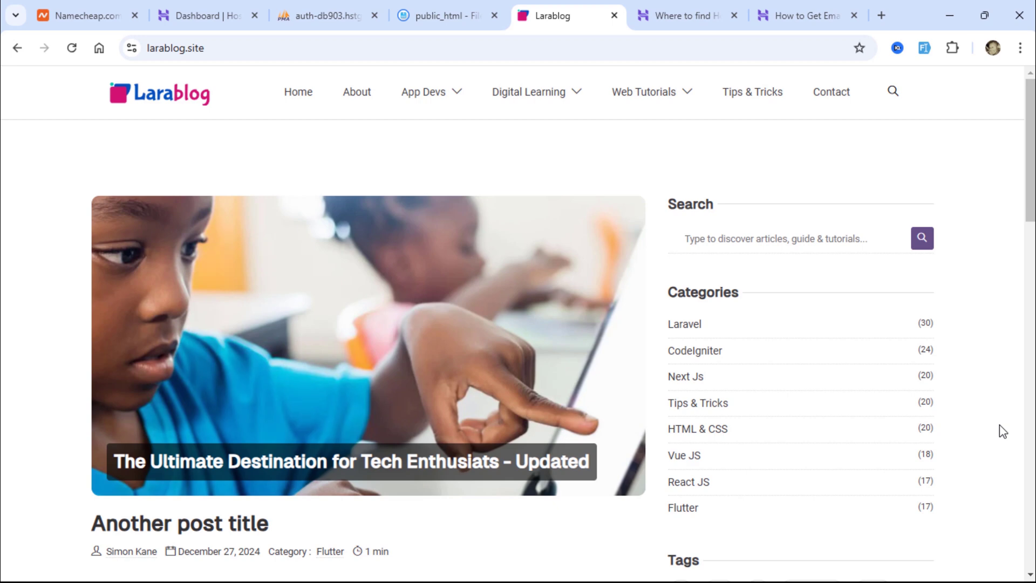
# Append a CRON_JOB_TOKEN line with a secret value to the end of .env, save, and close the editor
pyautogui.click(450, 10)
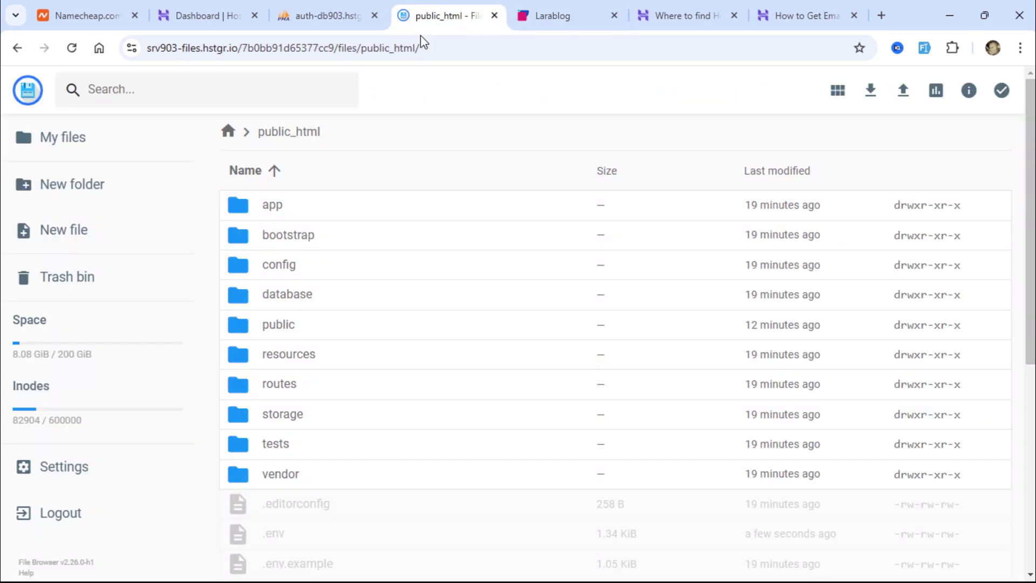
pyautogui.doubleClick(273, 535)
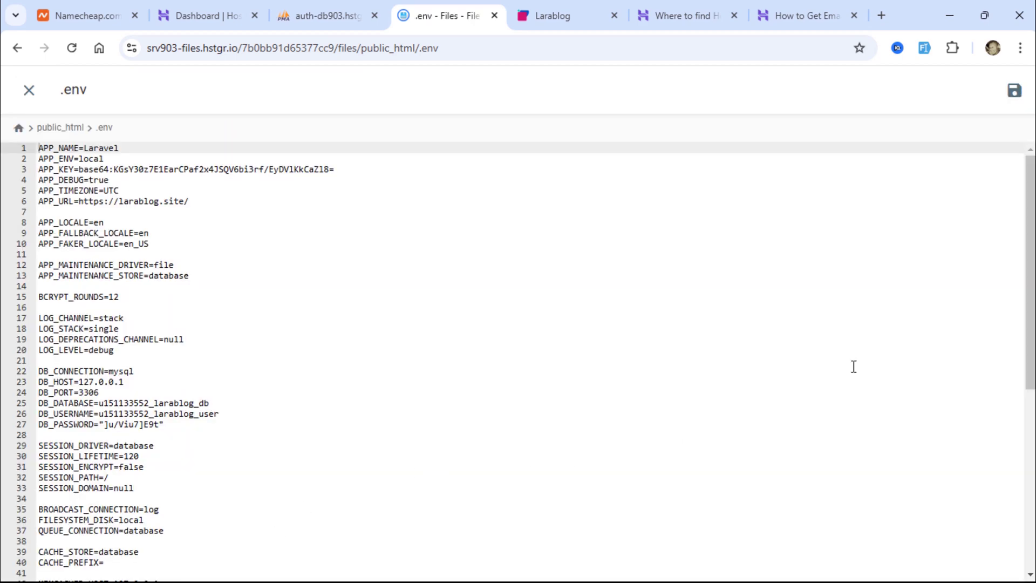
pyautogui.moveTo(1024, 283); pyautogui.dragTo(1024, 462)
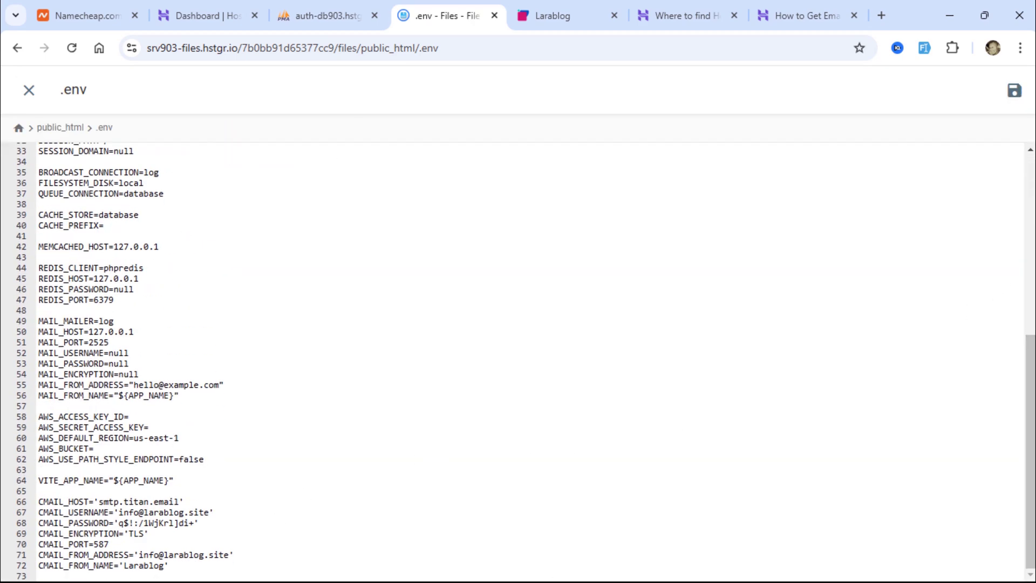
pyautogui.click(177, 574)
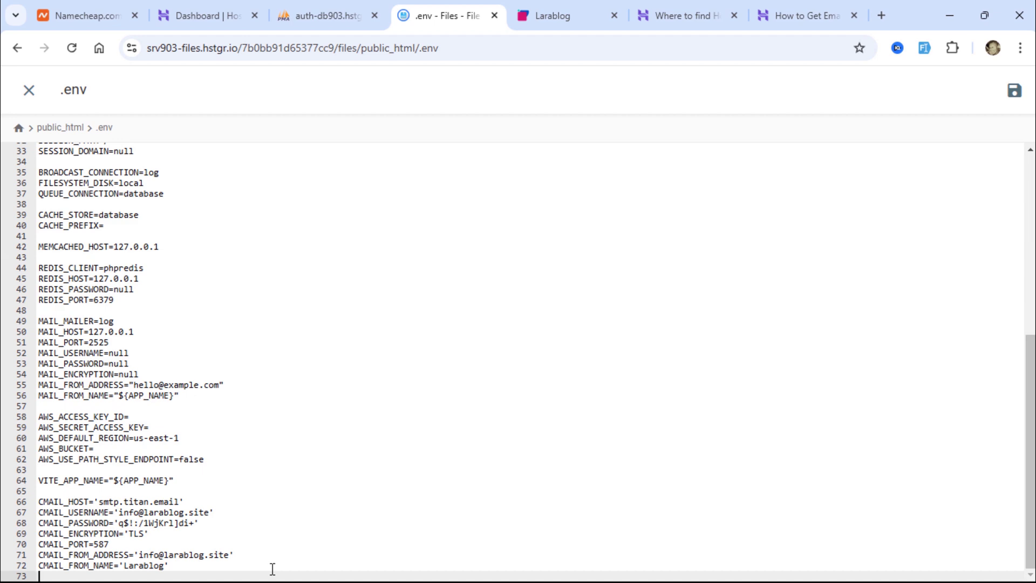
pyautogui.press('Return')
pyautogui.press('Up')
pyautogui.press('Down')
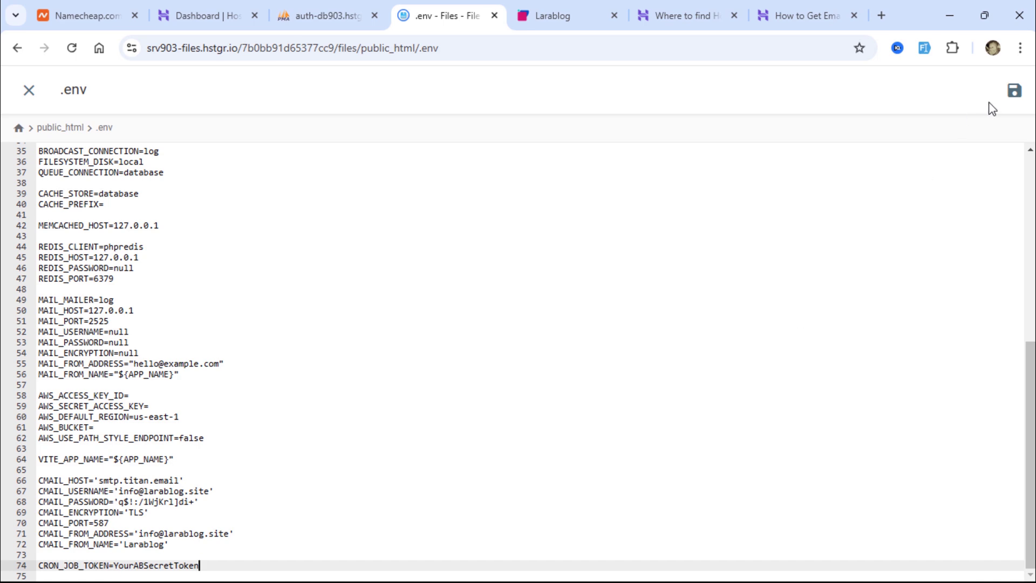
pyautogui.click(1010, 93)
pyautogui.click(30, 91)
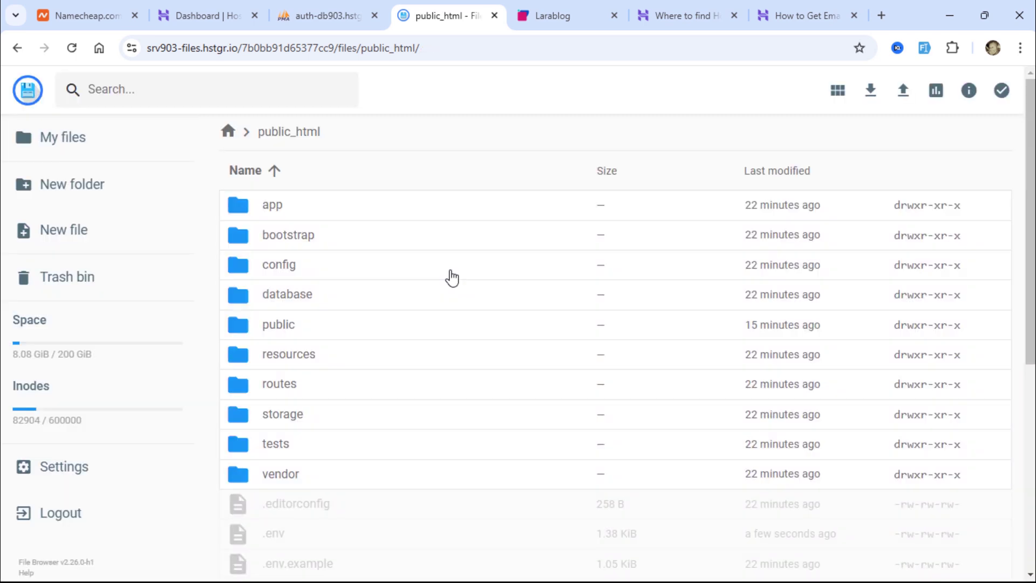
# In routes/web.php, add a Route::get('/cron', function(){ }); block with an '//Optionally secure this route with a token' comment
pyautogui.doubleClick(277, 388)
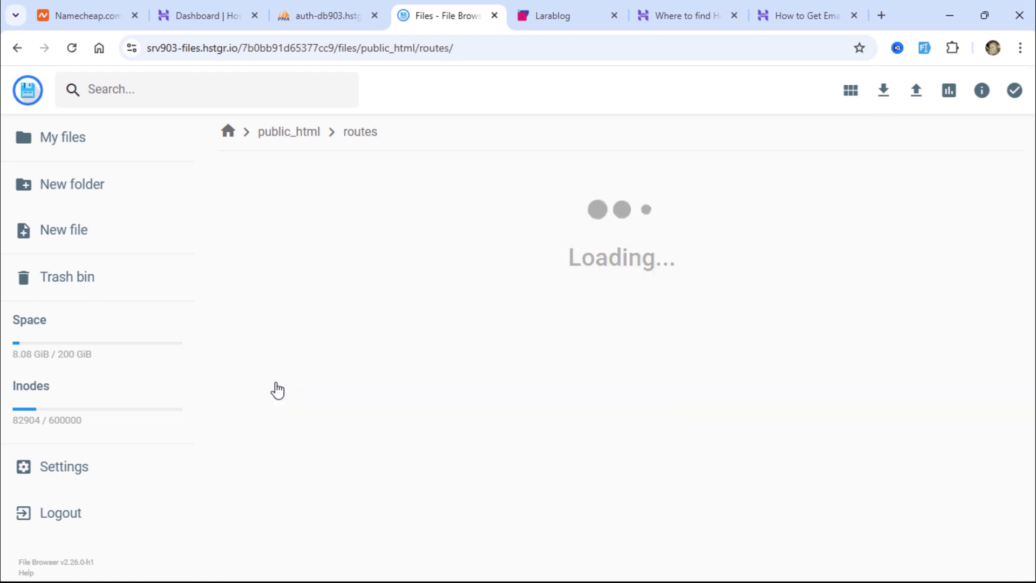
pyautogui.doubleClick(301, 242)
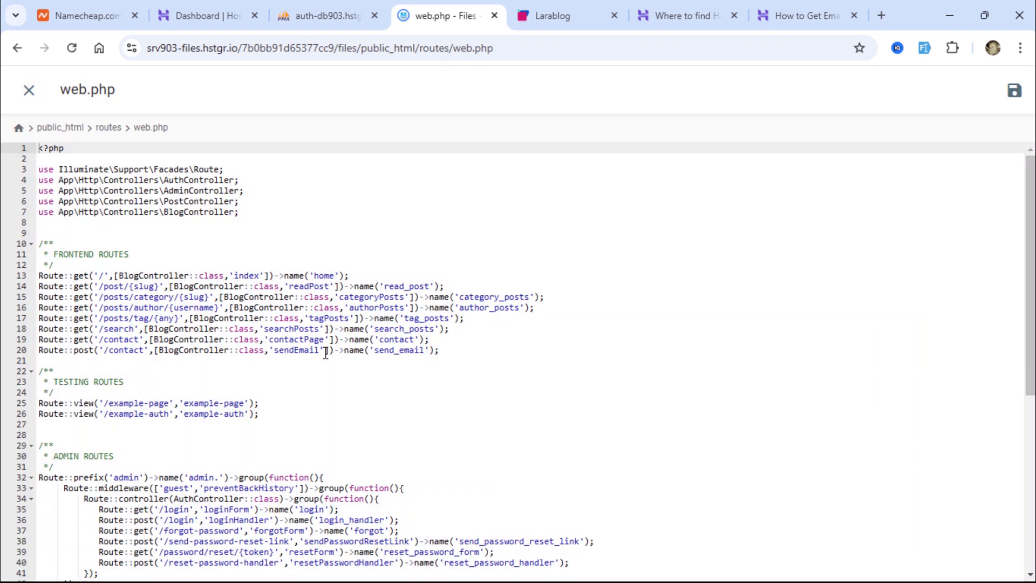
pyautogui.click(266, 212)
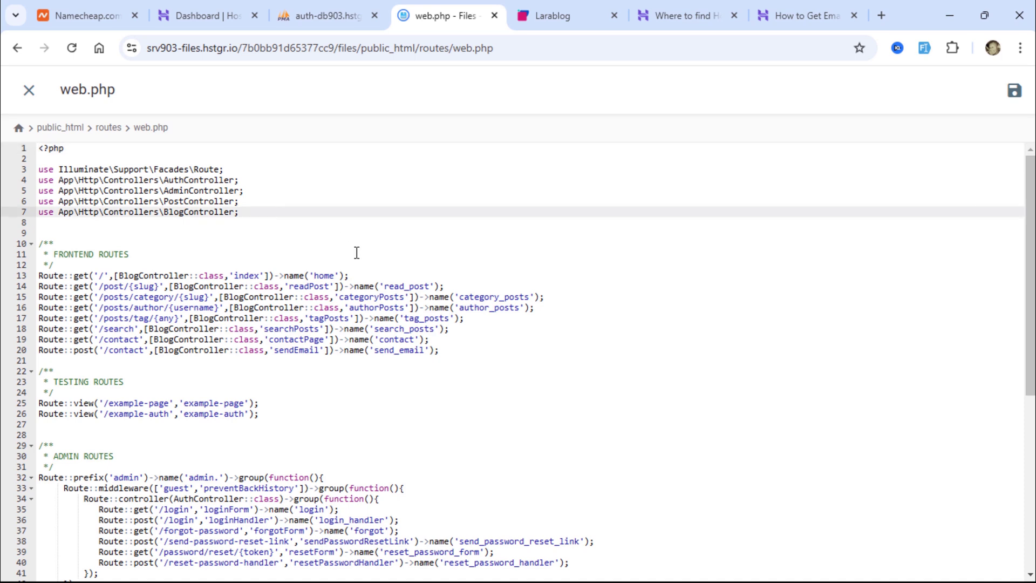
pyautogui.press('Return')
pyautogui.press('Return')
pyautogui.write('R')
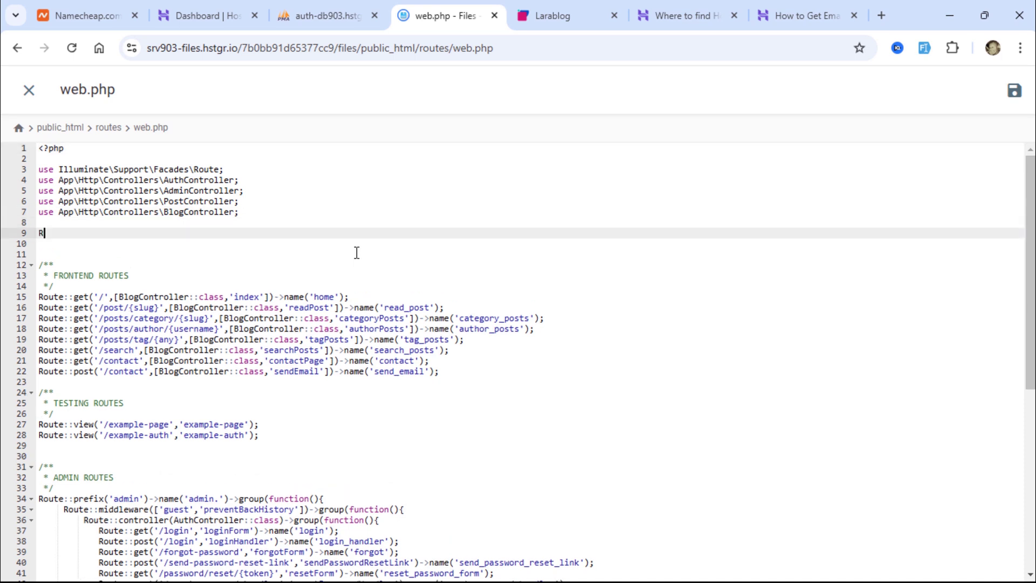
pyautogui.write("oute::get('/cron'")
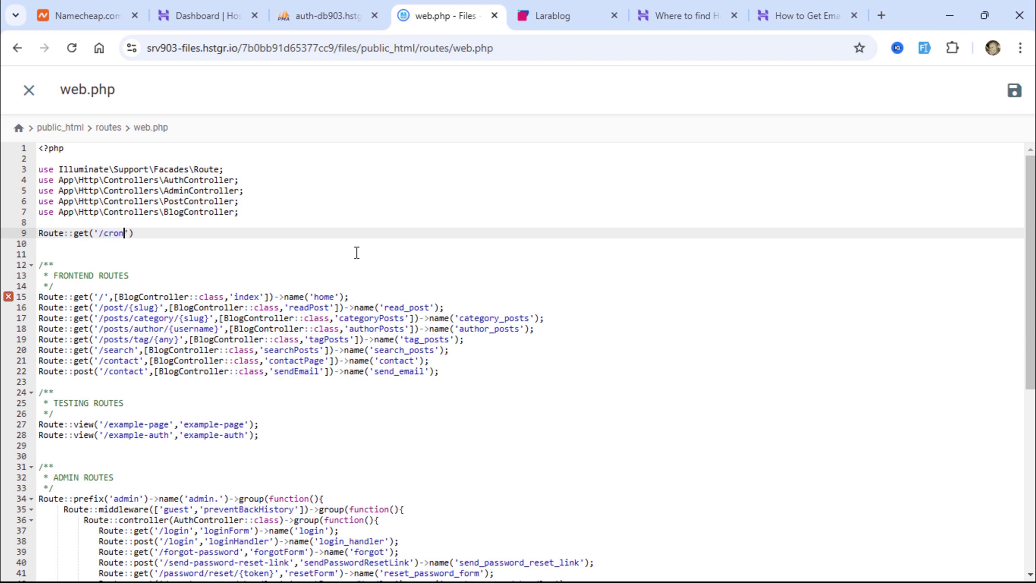
pyautogui.write(', function()')
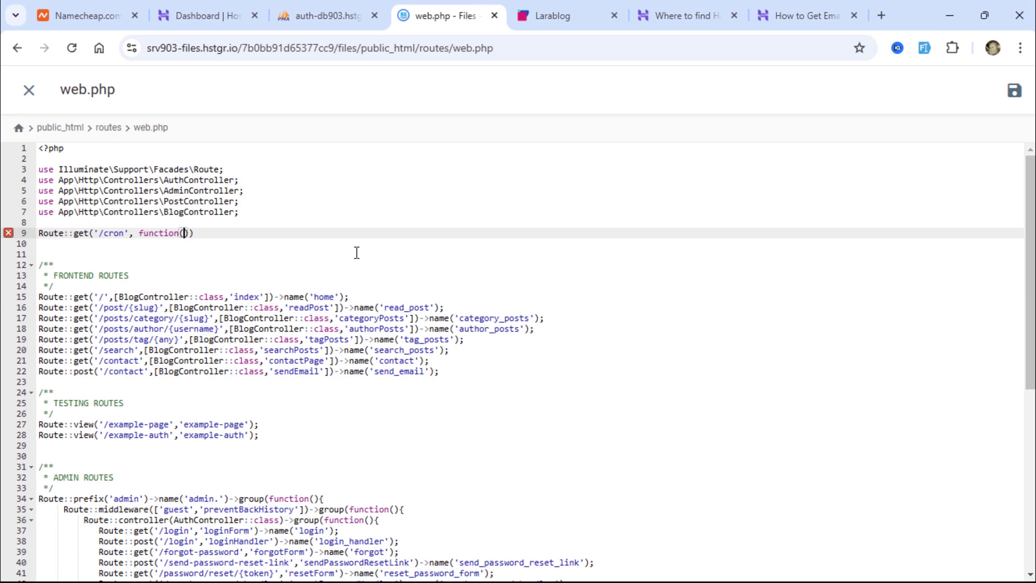
pyautogui.write('{')
pyautogui.press('Return')
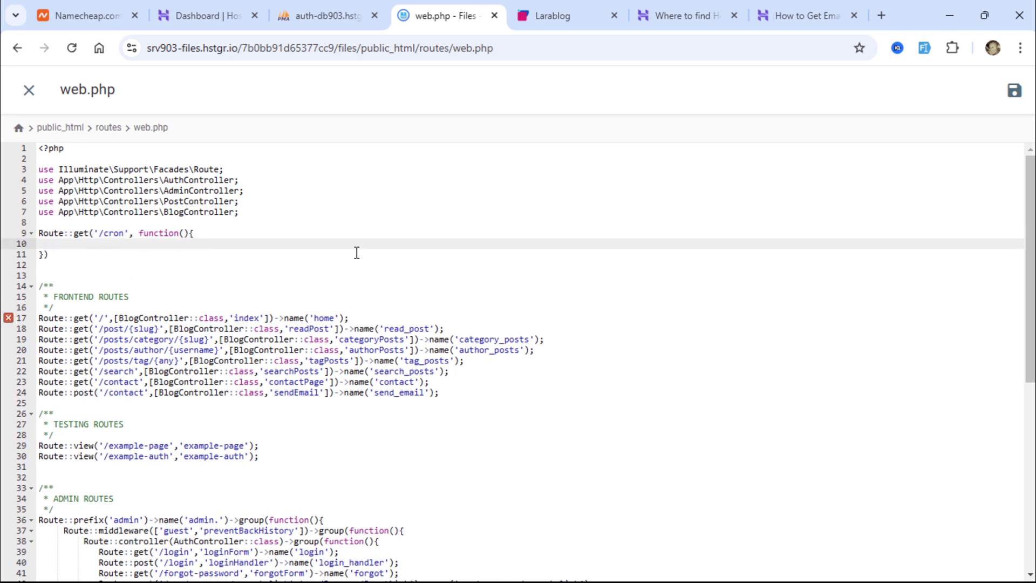
pyautogui.press('Down')
pyautogui.write(';')
pyautogui.press('Up')
pyautogui.write('//Optionally secure')
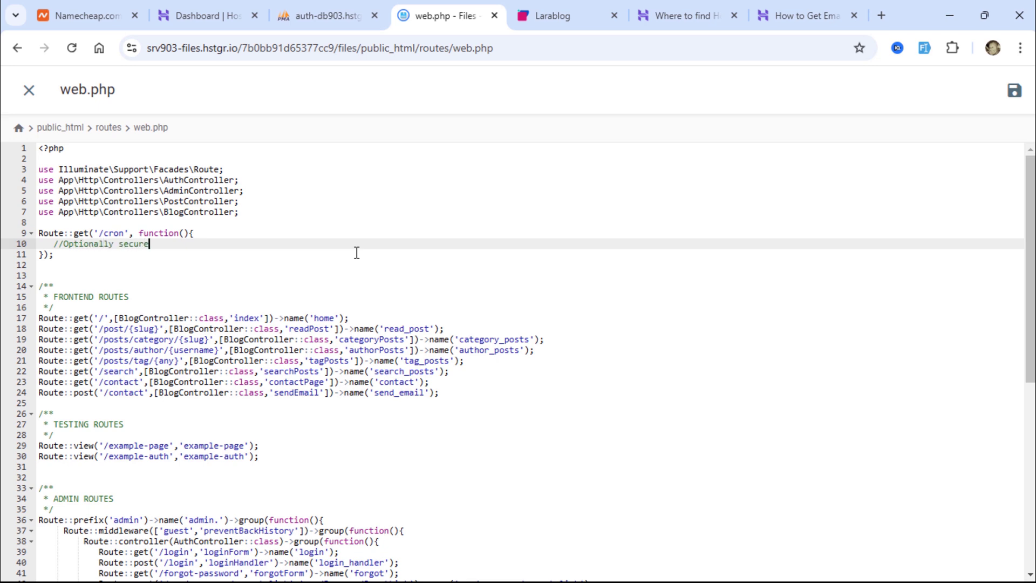
pyautogui.write(' this route with a token')
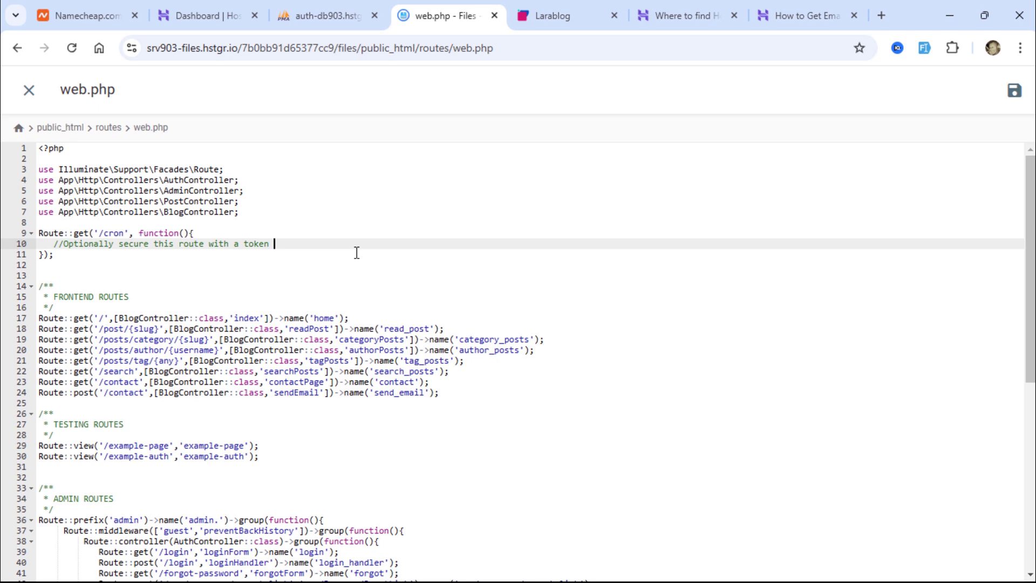
pyautogui.write(' to prevent unauthorized ac')
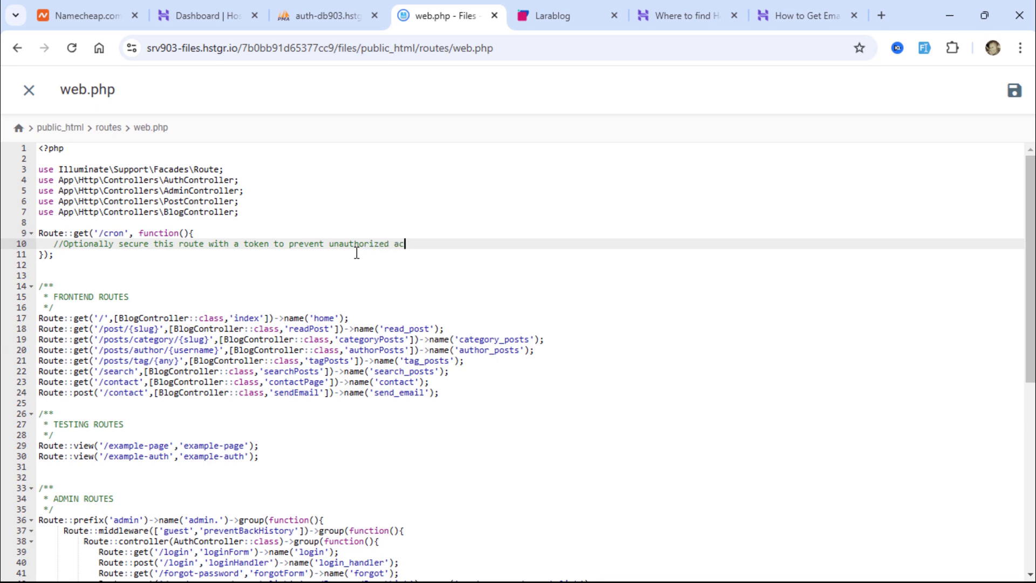
pyautogui.write('cess')
# Add an if-check comparing the request token to CRON_JOB_TOKEN that calls abort(403, 'Unauthorized')
pyautogui.press('Return')
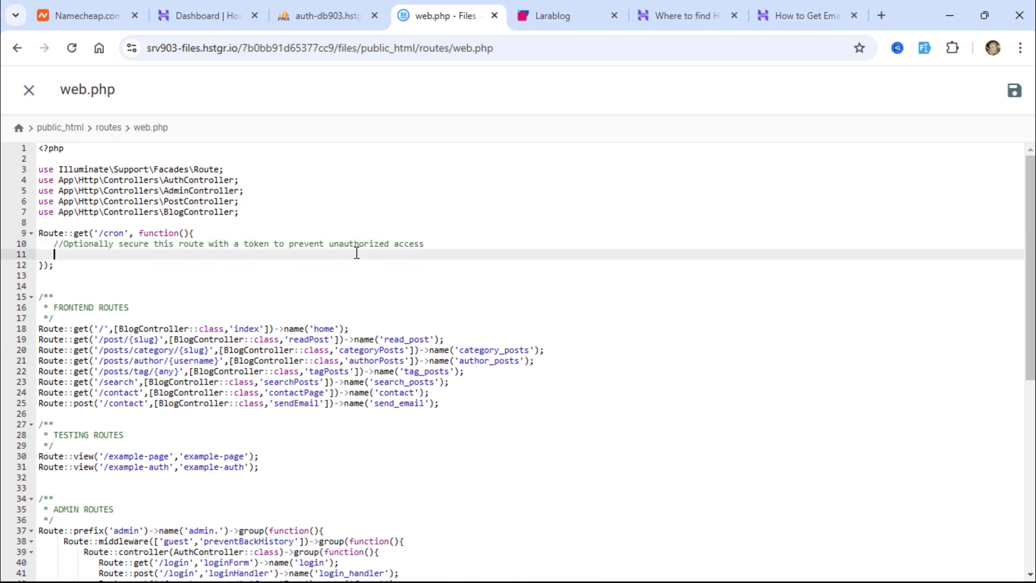
pyautogui.write('if(  request(')
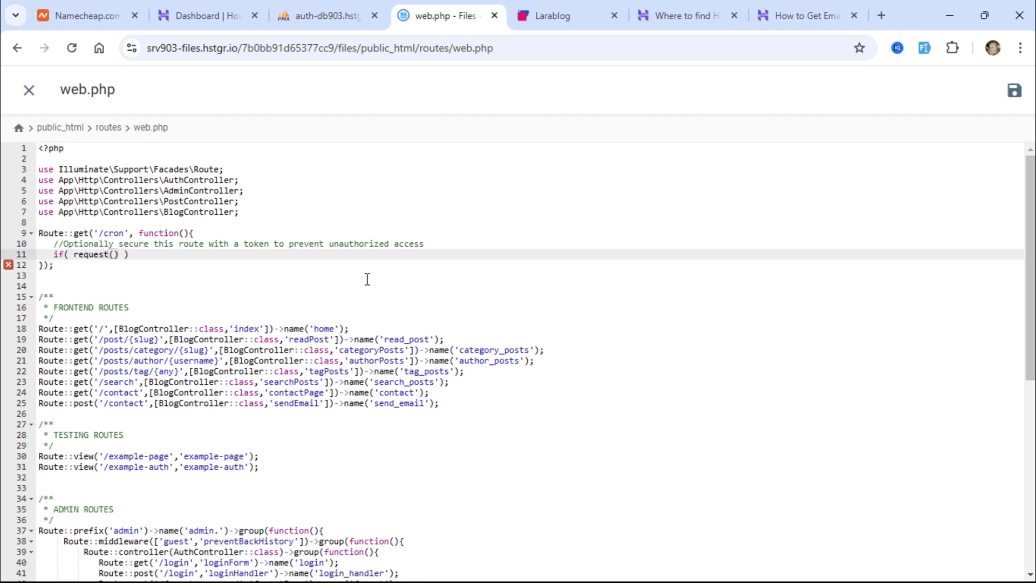
pyautogui.write(")->get('token'")
pyautogui.write(' !== ')
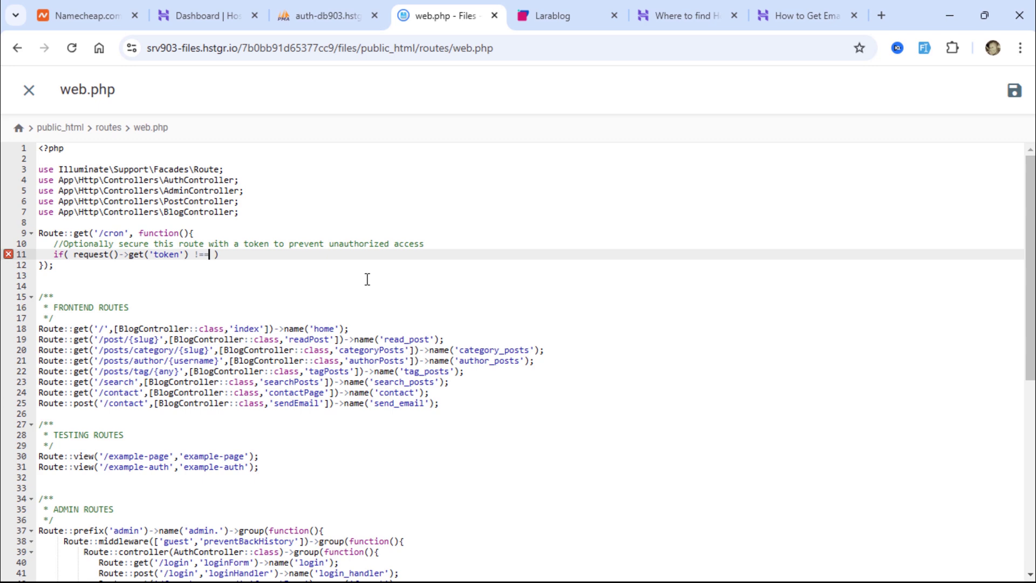
pyautogui.write("('CRON_JOB_TOKEN")
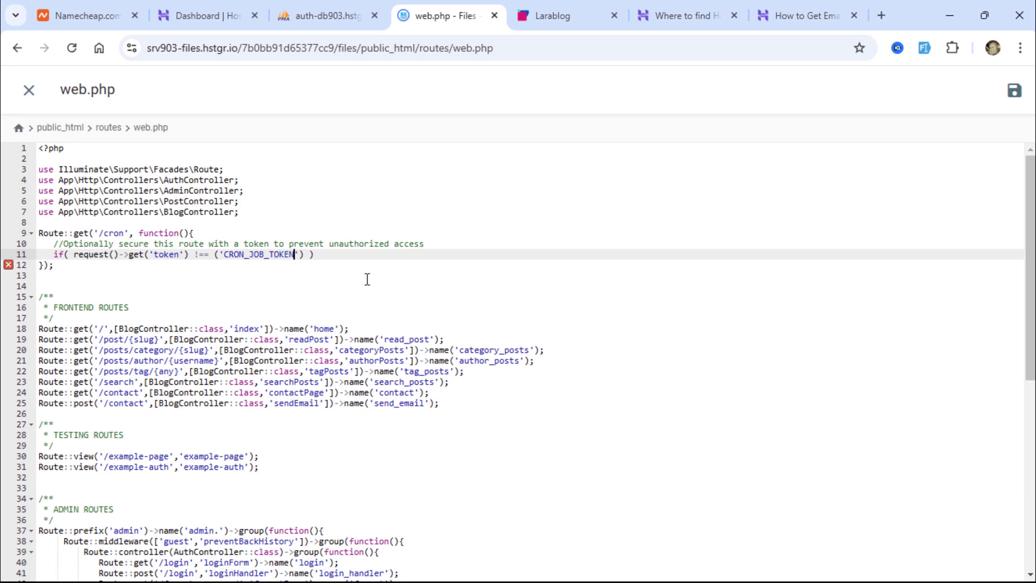
pyautogui.press('Right')
pyautogui.press('Right')
pyautogui.press('Right')
pyautogui.press('Right')
pyautogui.write('{')
pyautogui.press('Return')
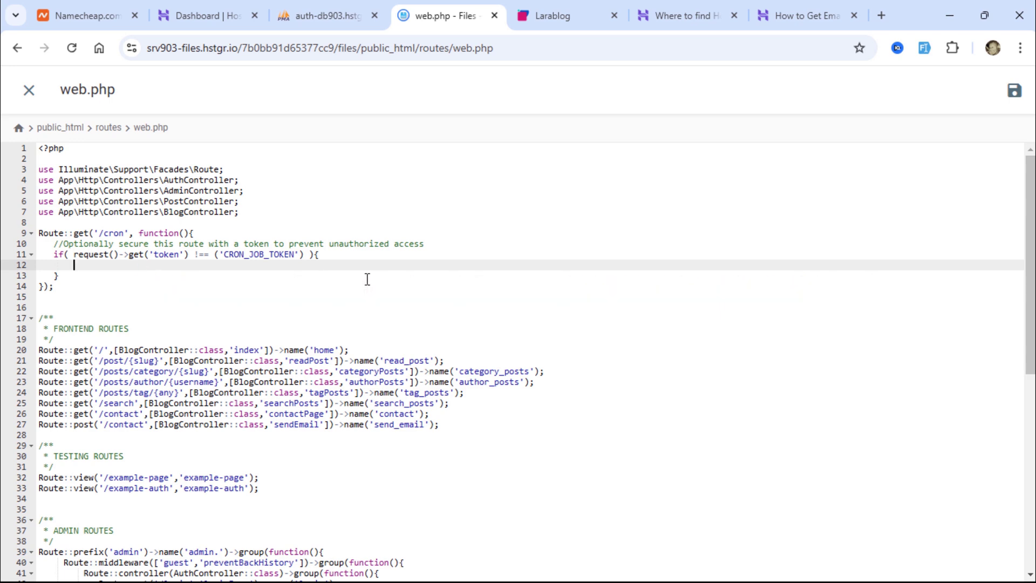
pyautogui.write("abort(403, 'Unauth")
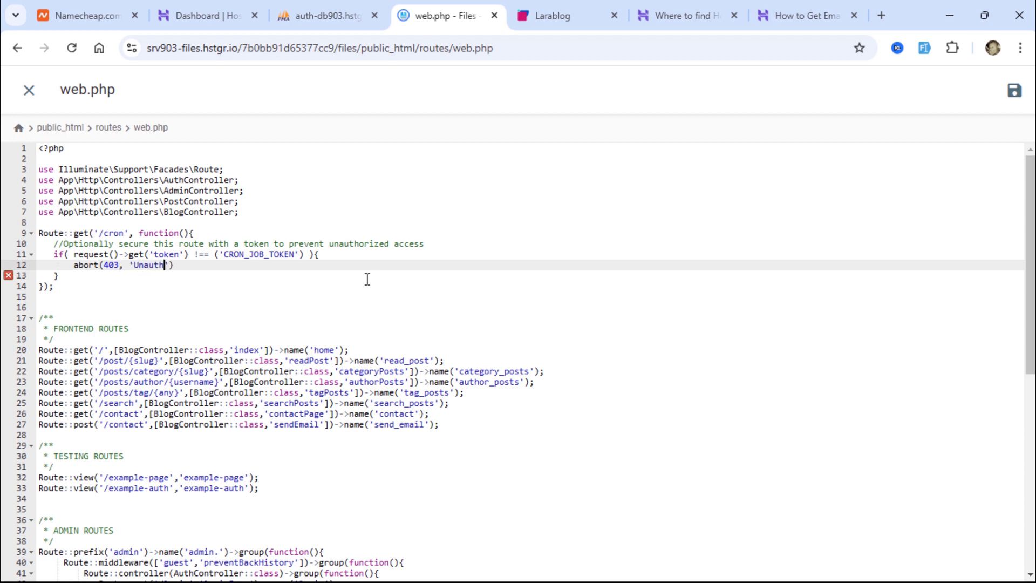
pyautogui.write("orized');")
# Add Artisan::call('queue:work --stop-when-empty') and return response('Queue processed successfully!'), then save web.php
pyautogui.click(58, 277)
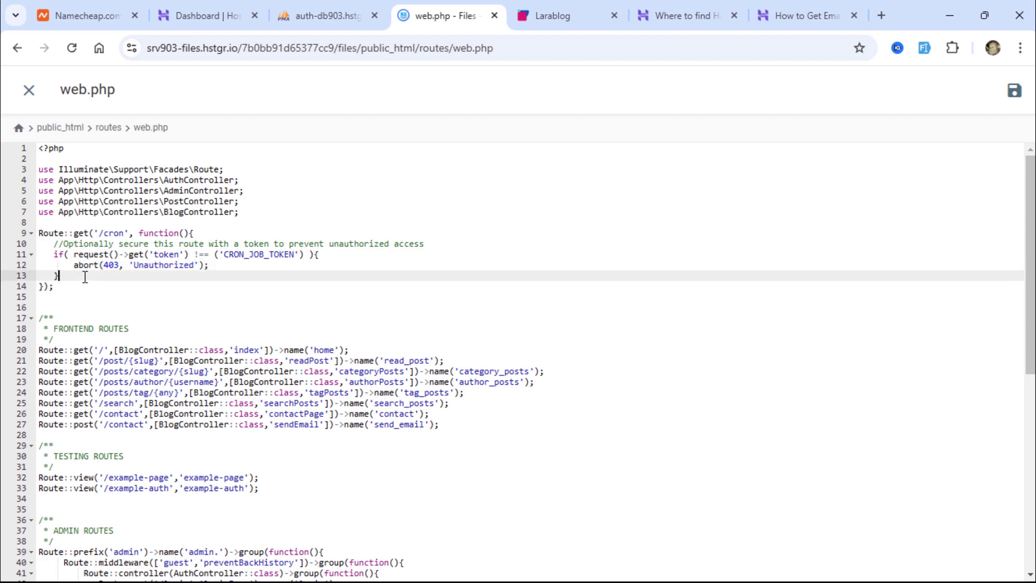
pyautogui.press('Return')
pyautogui.write('//')
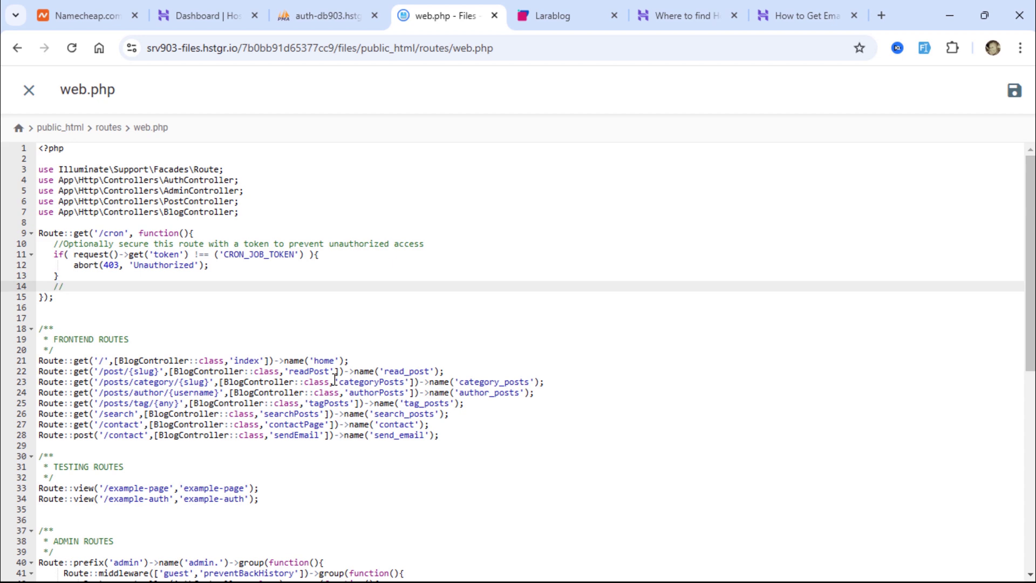
pyautogui.write('Run the queue worker wi')
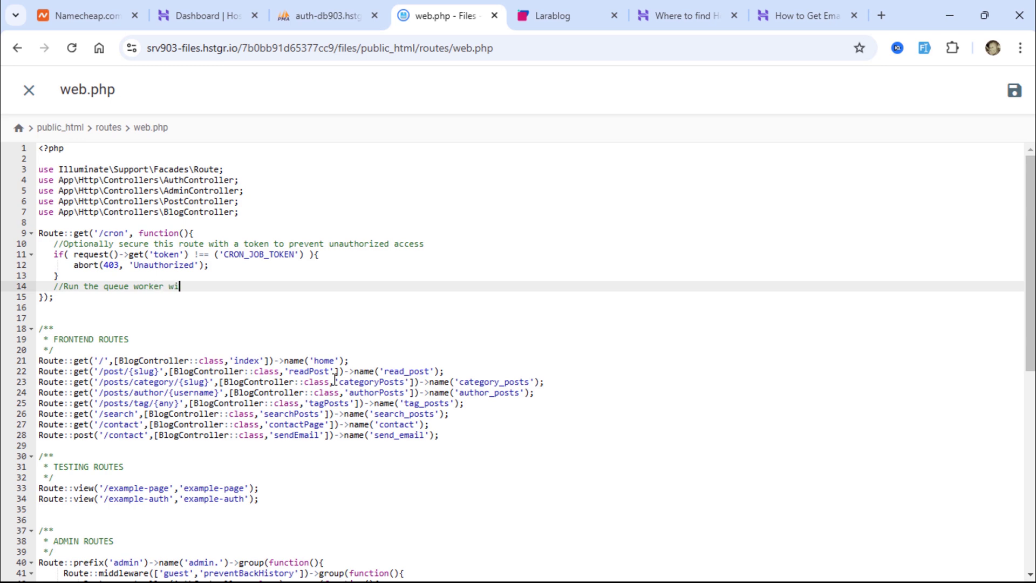
pyautogui.write('th --stop-when-empty')
pyautogui.press('Return')
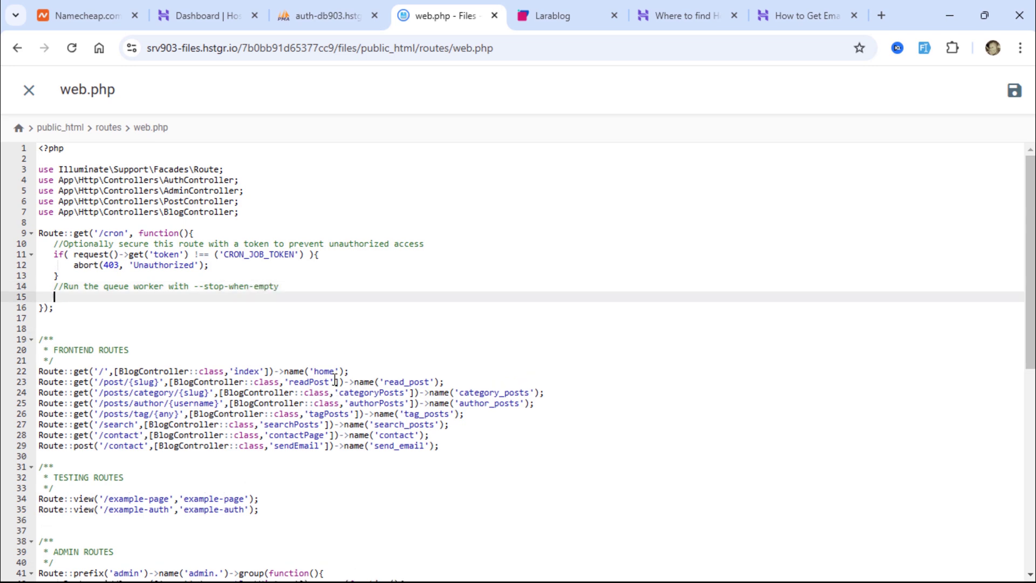
pyautogui.write('Arti')
pyautogui.write("san::call('')")
pyautogui.write('queue')
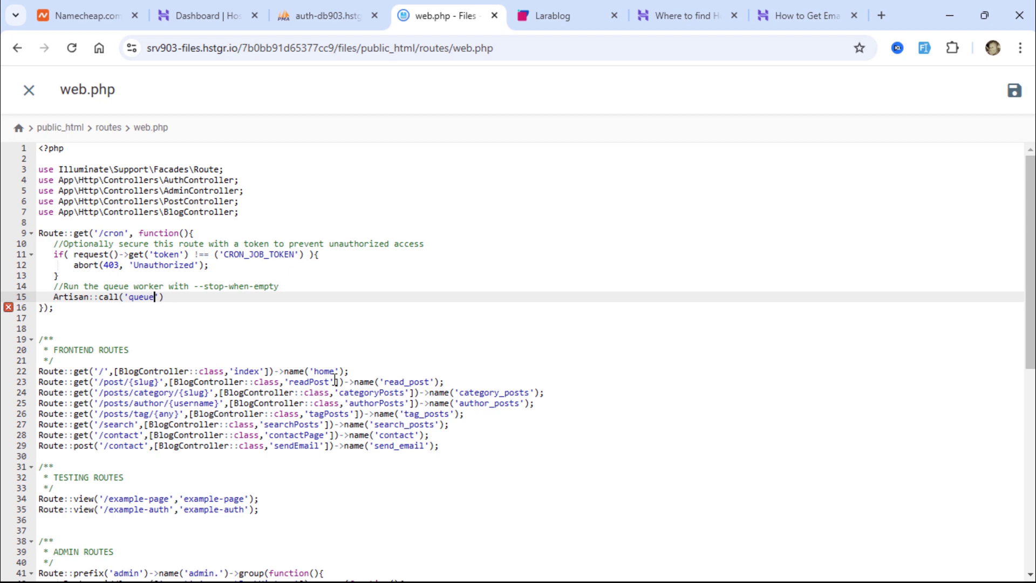
pyautogui.write(':work --stop-when-empty')
pyautogui.write(')')
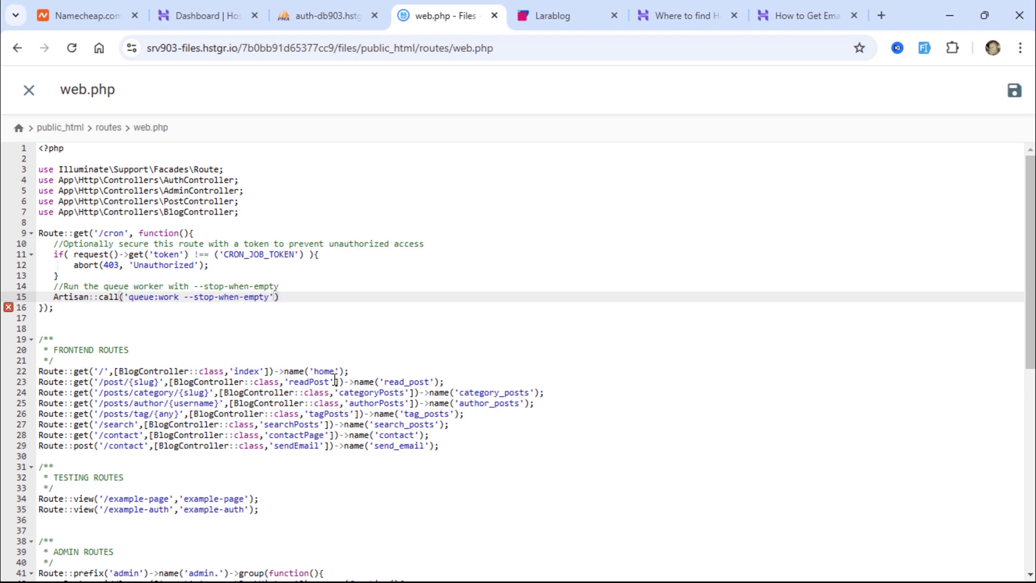
pyautogui.write(';')
pyautogui.press('Return')
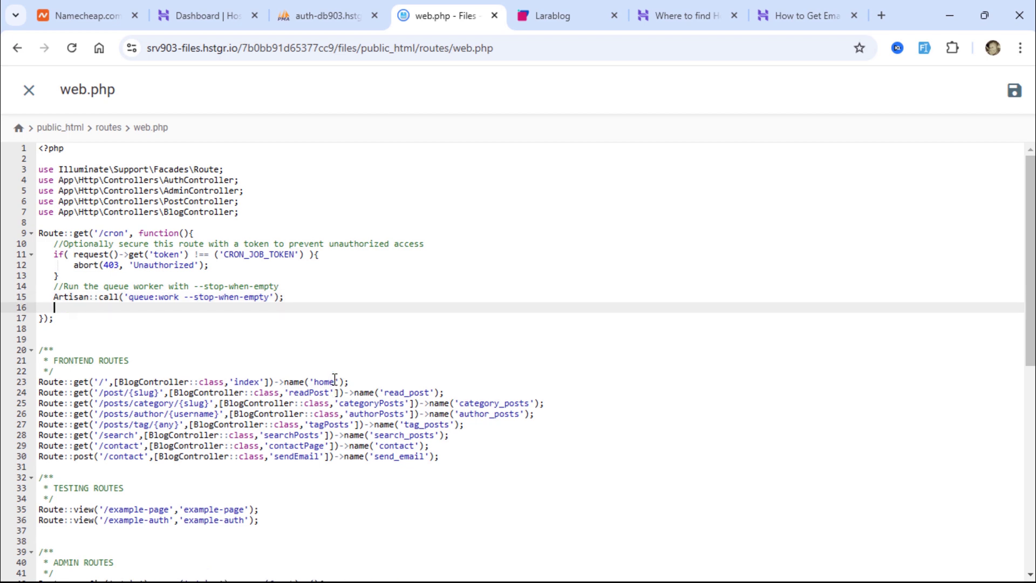
pyautogui.write("return response('Queue")
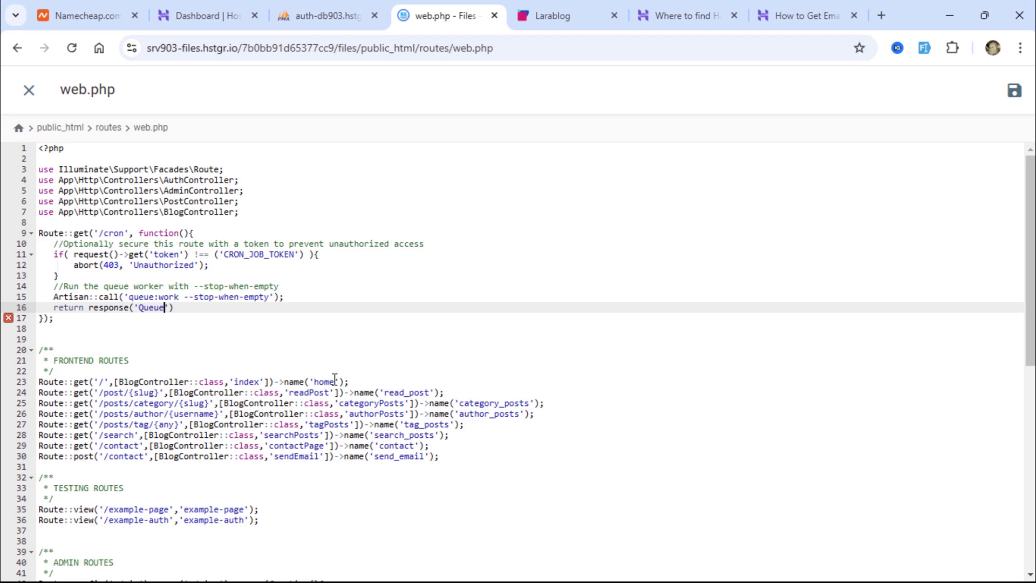
pyautogui.write(' processed successf')
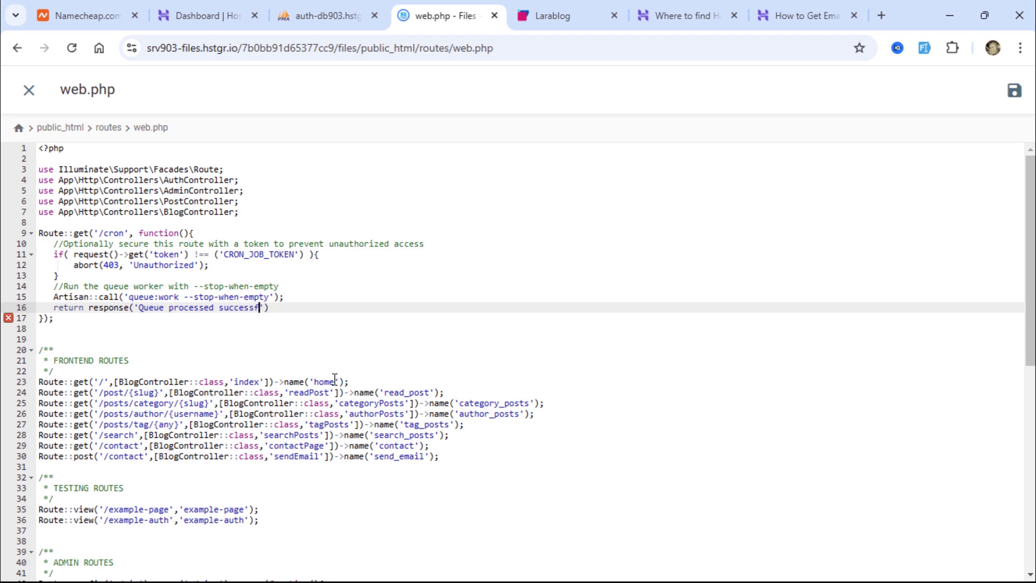
pyautogui.write("ully!'")
pyautogui.click(1014, 91)
# Go to Cron Jobs under the advanced hosting settings and choose a Custom command
pyautogui.click(222, 8)
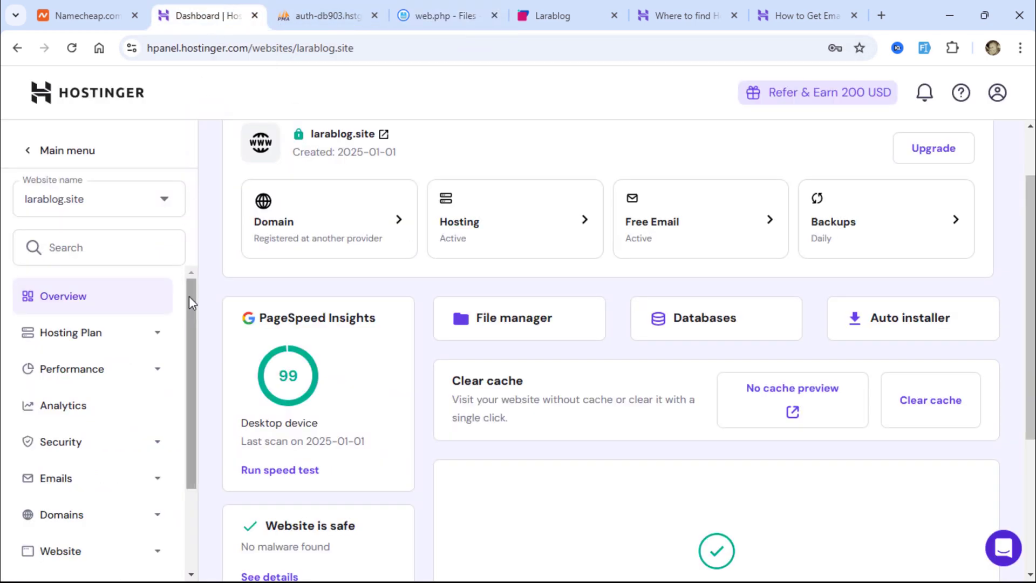
pyautogui.moveTo(191, 299); pyautogui.dragTo(194, 407)
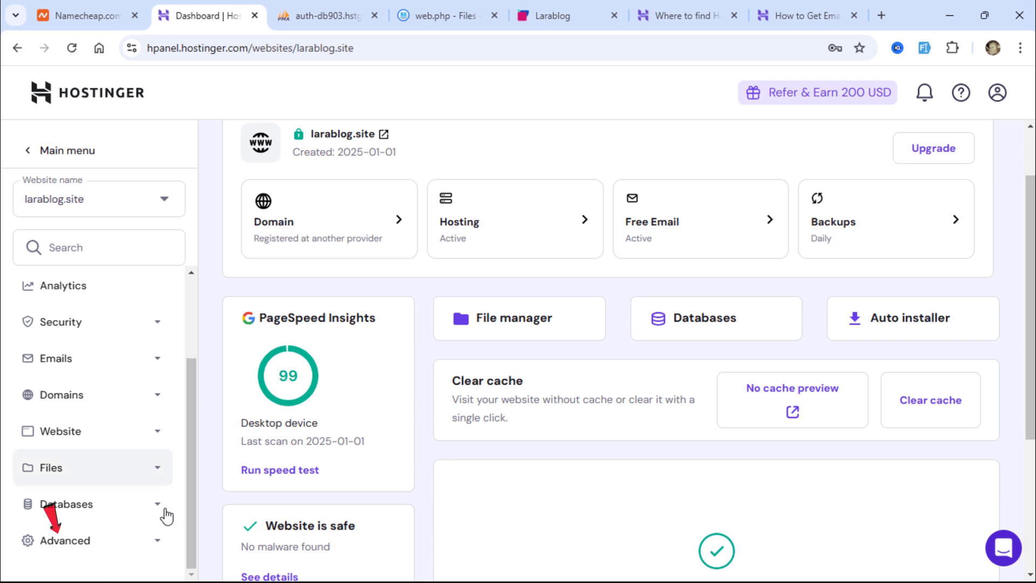
pyautogui.click(159, 547)
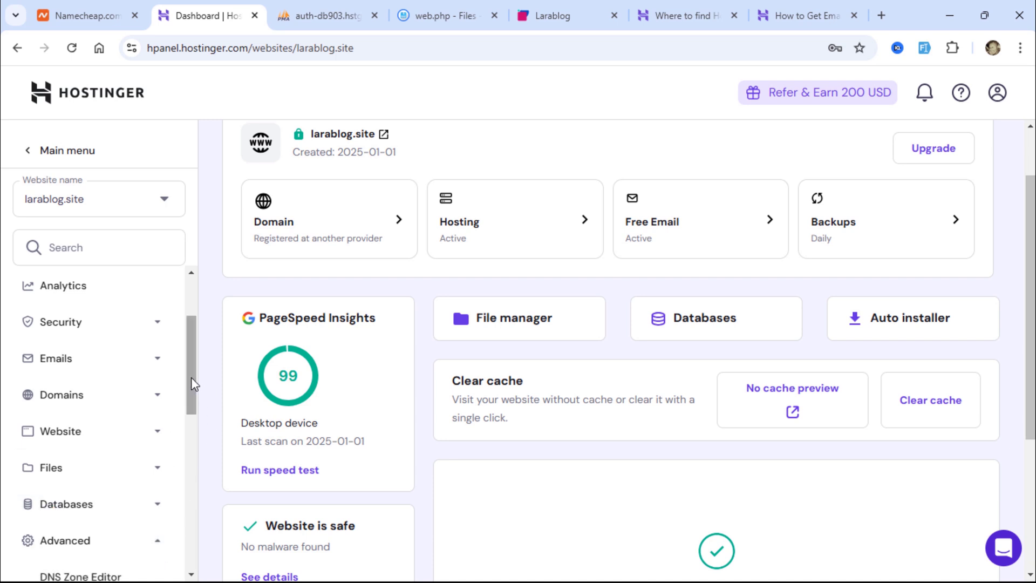
pyautogui.moveTo(191, 377); pyautogui.dragTo(180, 471)
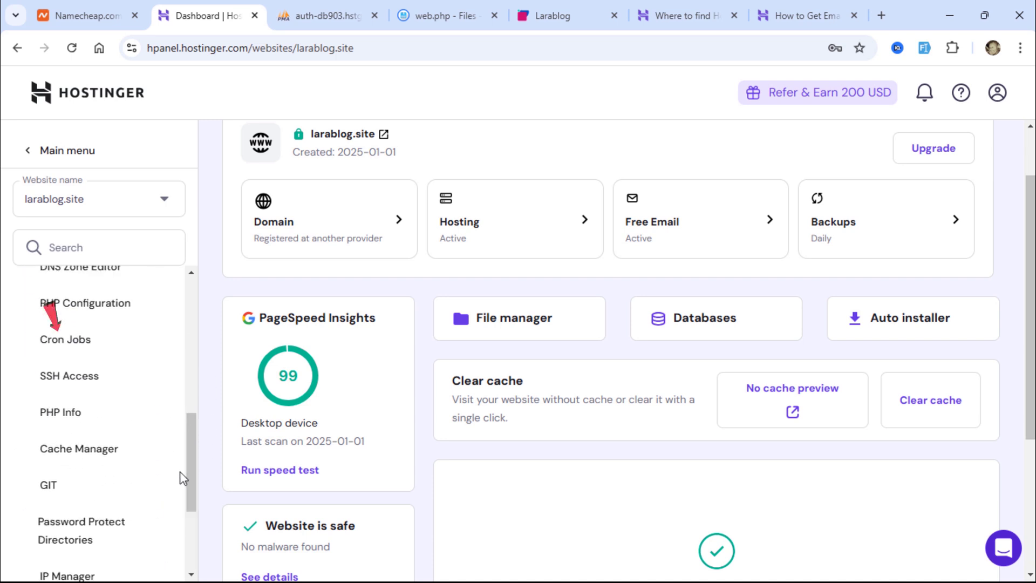
pyautogui.click(64, 345)
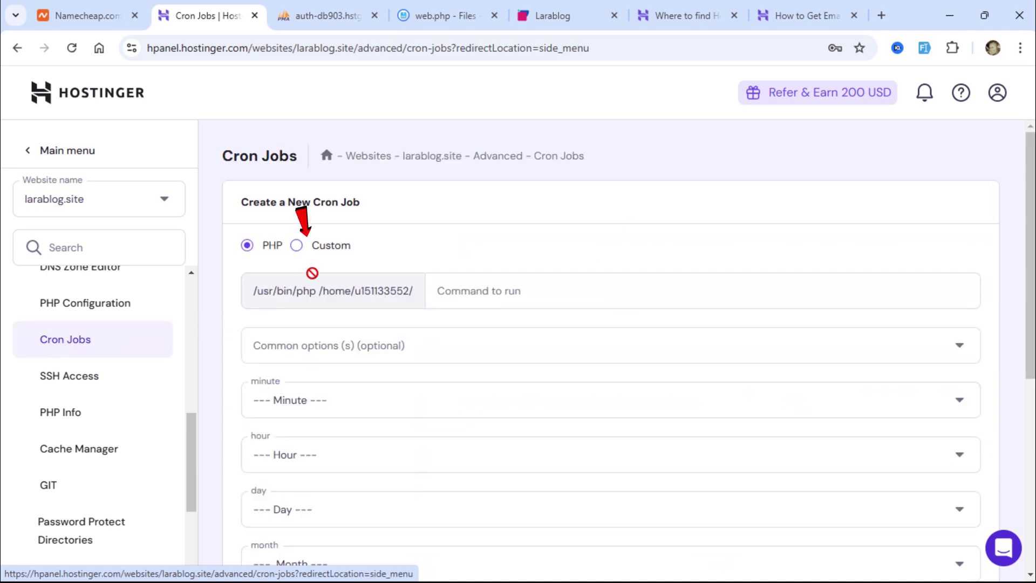
pyautogui.click(296, 245)
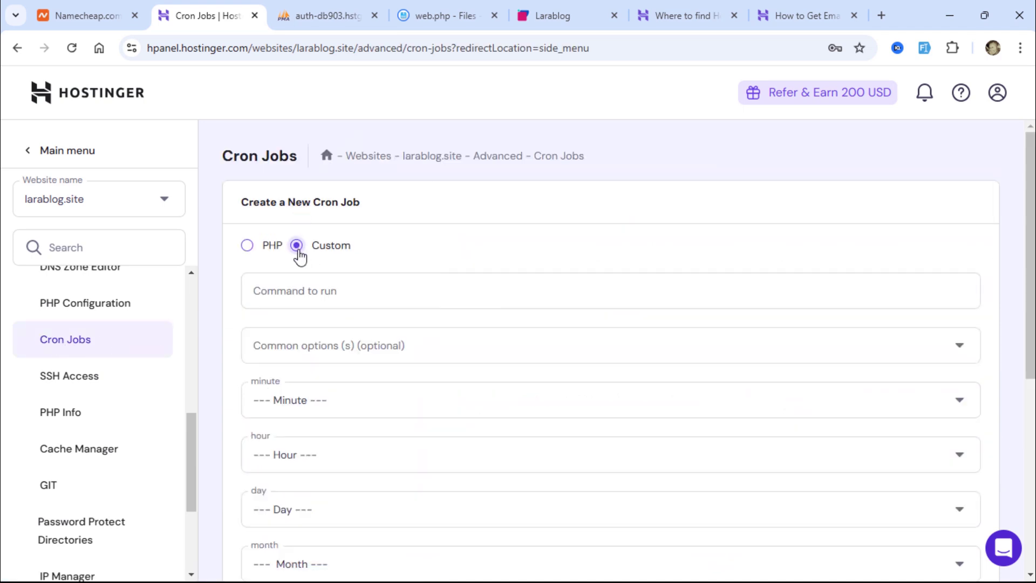
pyautogui.click(384, 292)
# Enter wget -q -O - with the copied larablog.site URL followed by cron?token= and a placeholder token
pyautogui.write('wge')
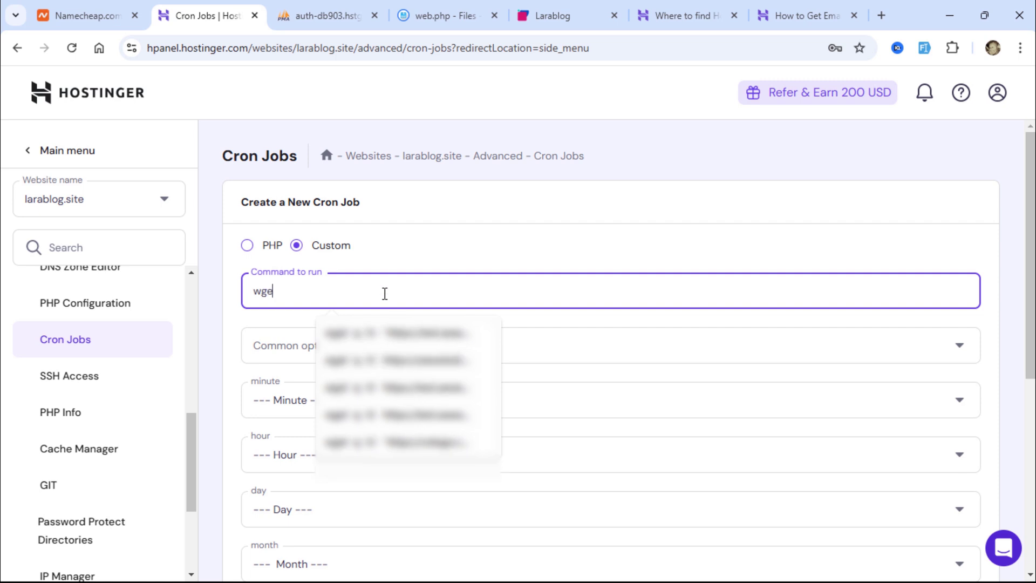
pyautogui.write("t -q -O - '")
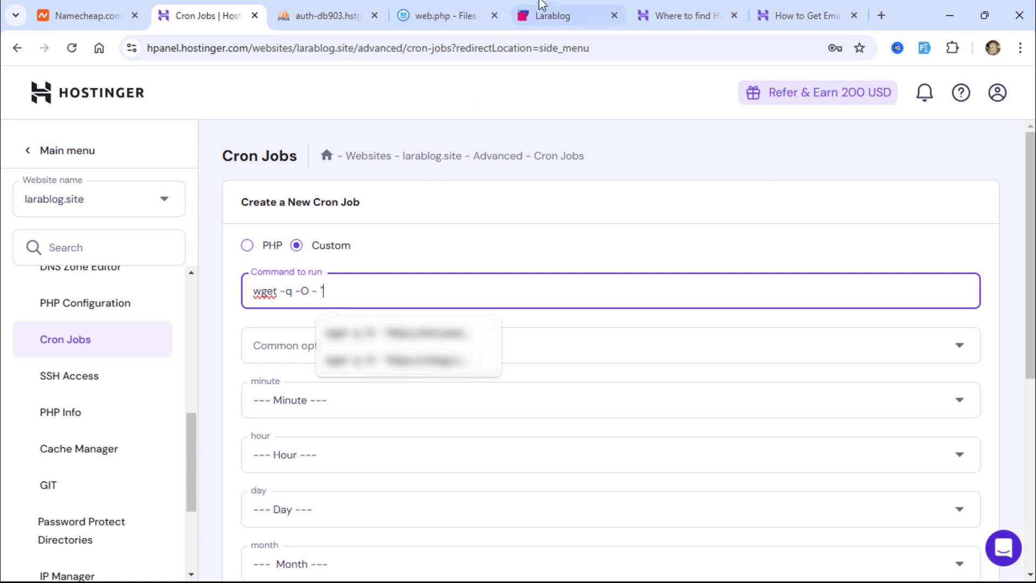
pyautogui.click(552, 16)
pyautogui.rightClick(173, 48)
pyautogui.hotkey('ctrl', 'c')
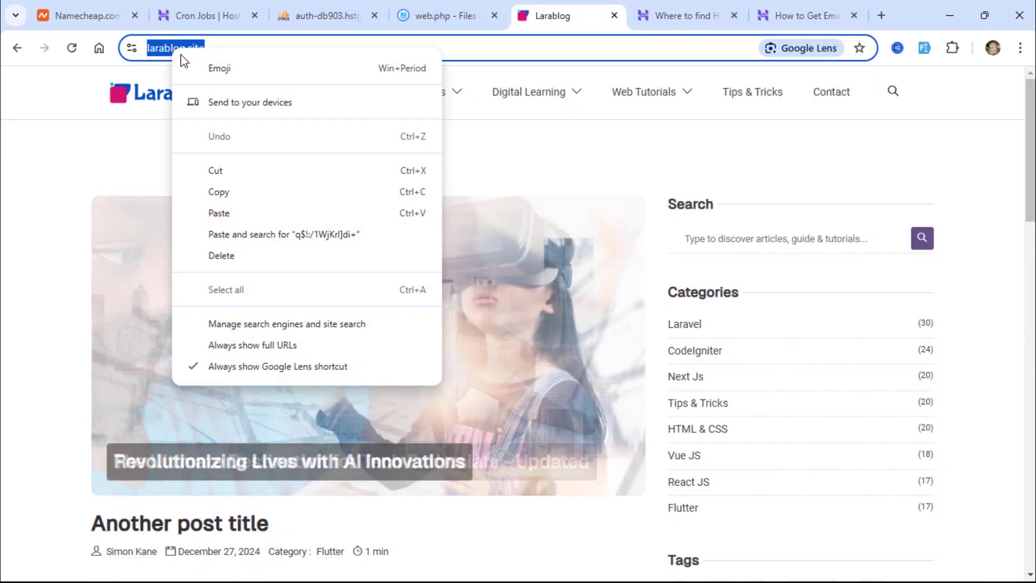
pyautogui.click(254, 196)
pyautogui.click(208, 3)
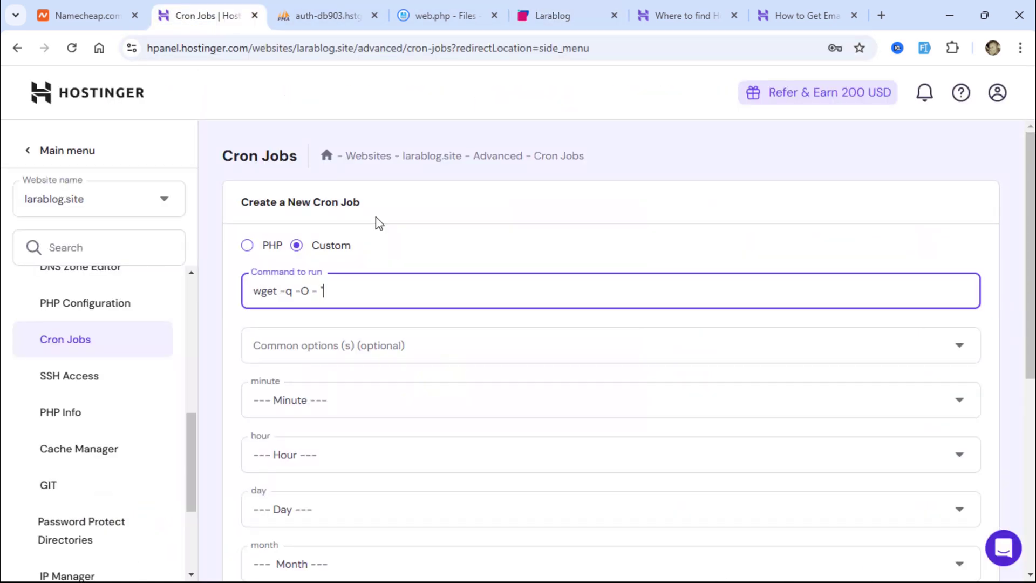
pyautogui.rightClick(349, 287)
pyautogui.click(396, 438)
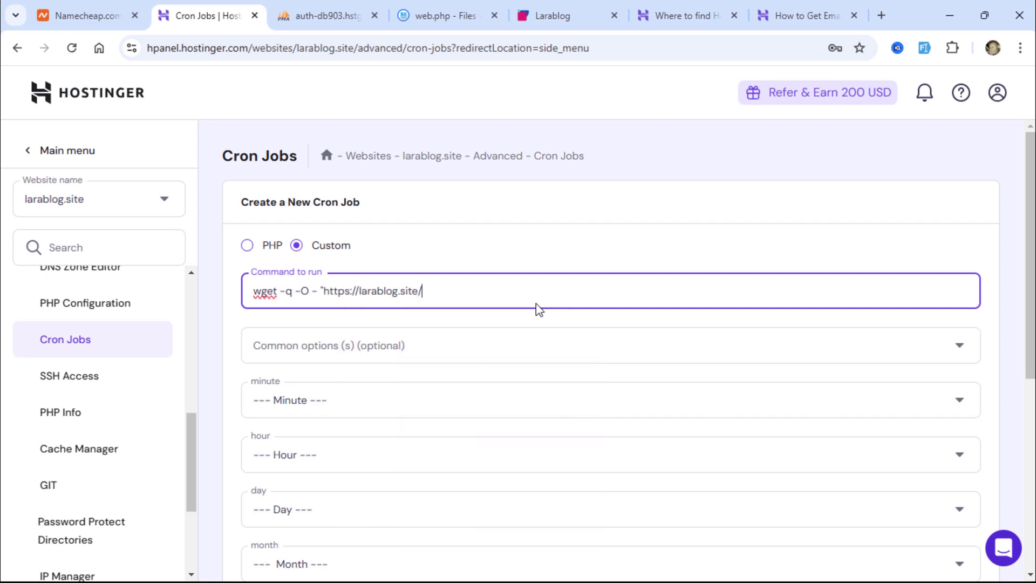
pyautogui.write('cron?token=')
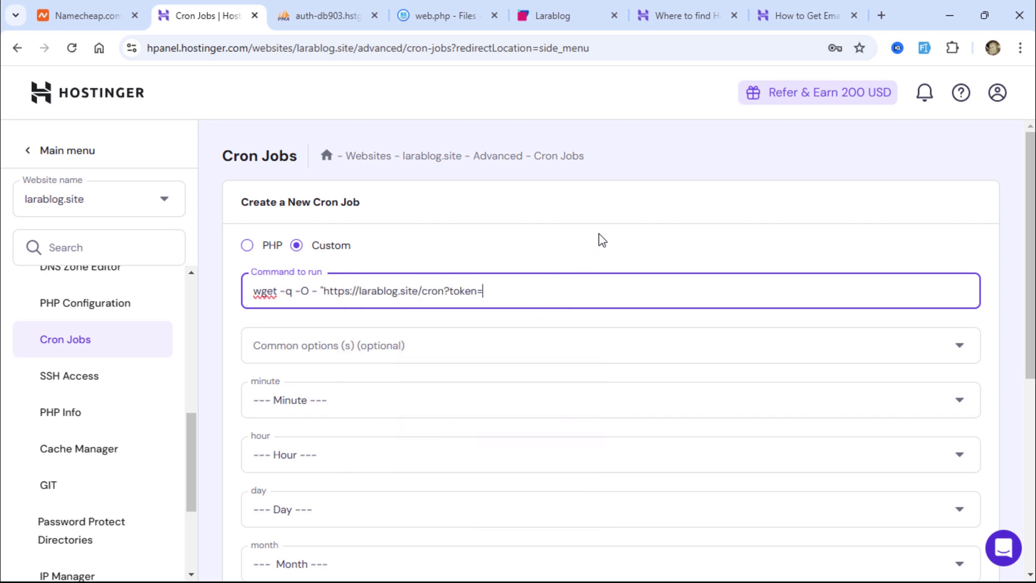
pyautogui.write('YourABSecretToken"')
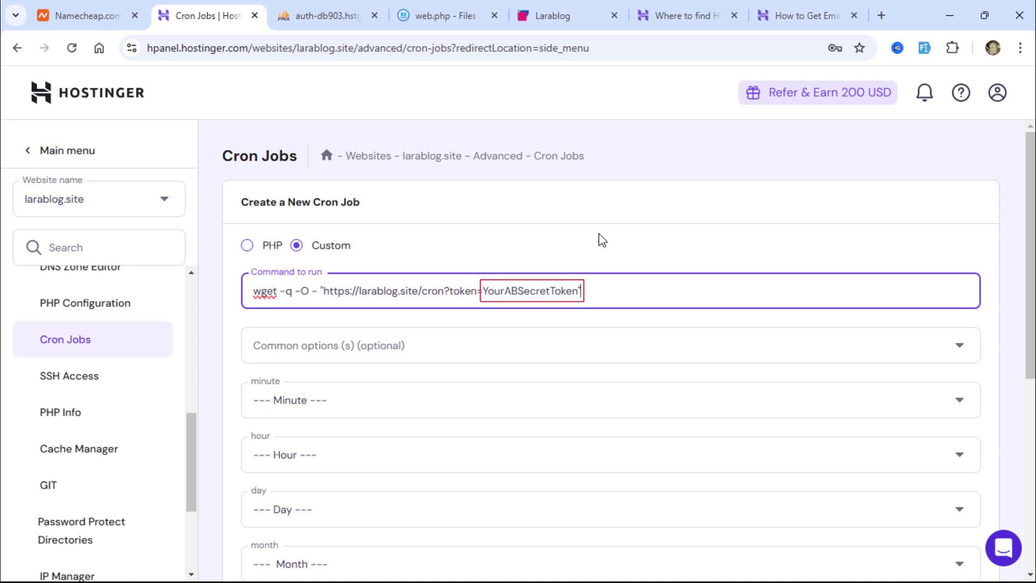
# Close web.php, open public_html/.env, and copy the CRON_JOB_TOKEN value
pyautogui.click(443, 15)
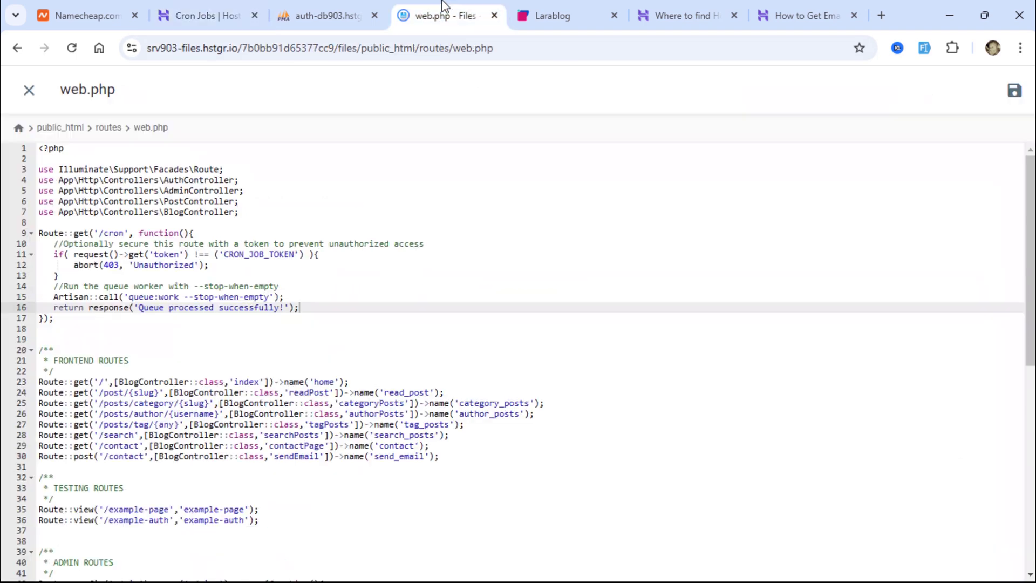
pyautogui.click(29, 89)
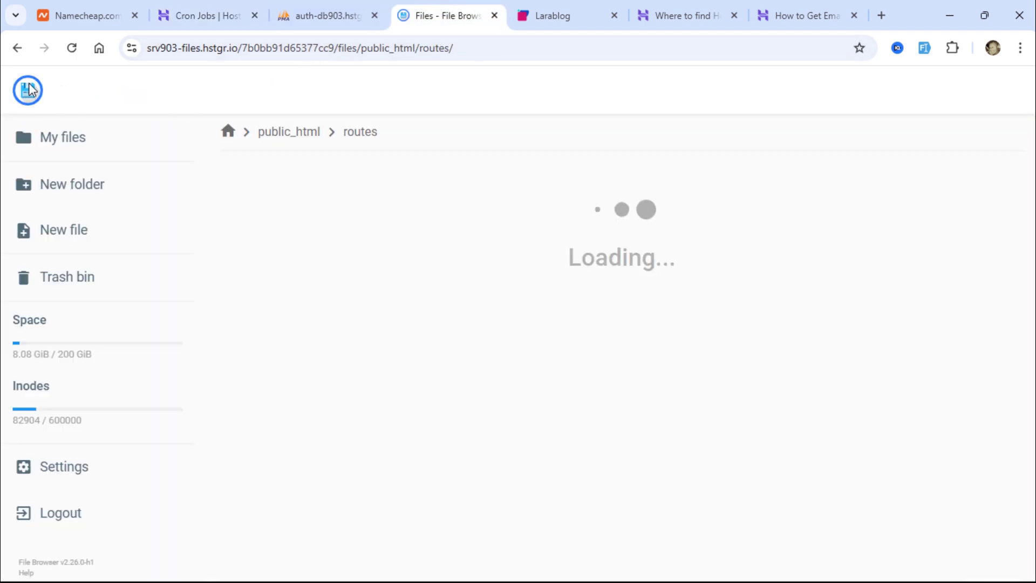
pyautogui.click(288, 131)
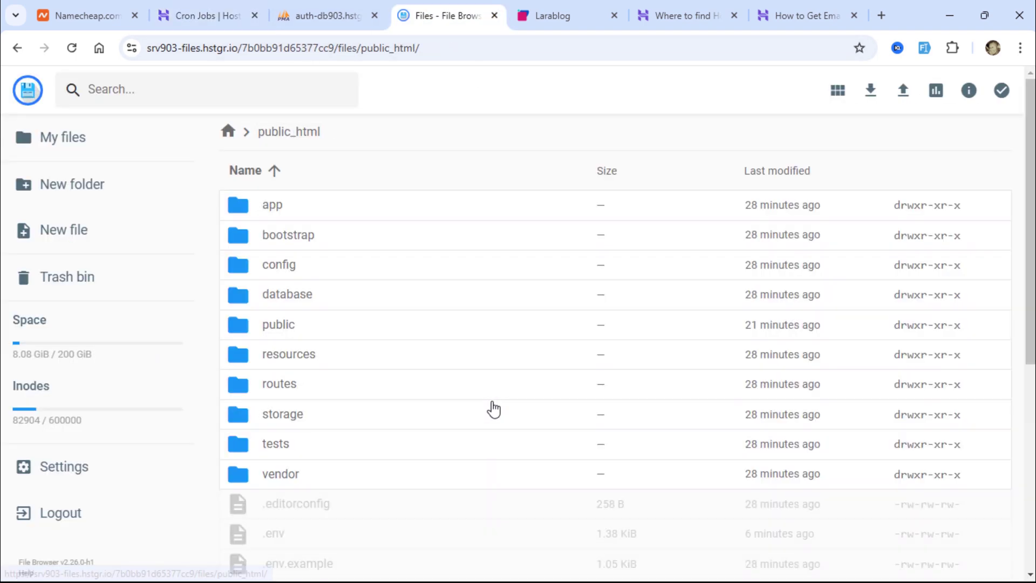
pyautogui.scroll(-2, 276, 486)
pyautogui.doubleClick(291, 469)
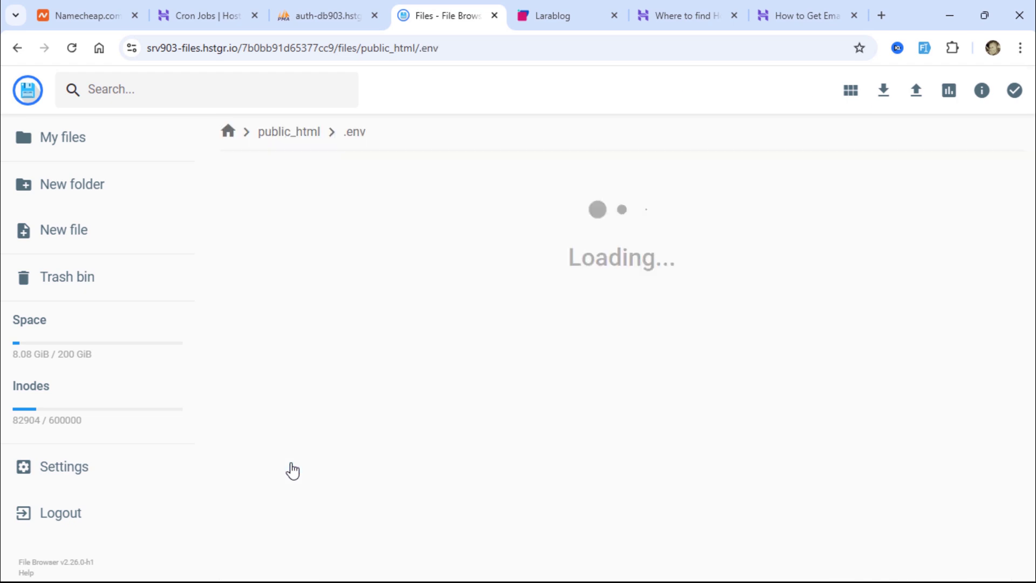
pyautogui.moveTo(1031, 298); pyautogui.dragTo(1023, 534)
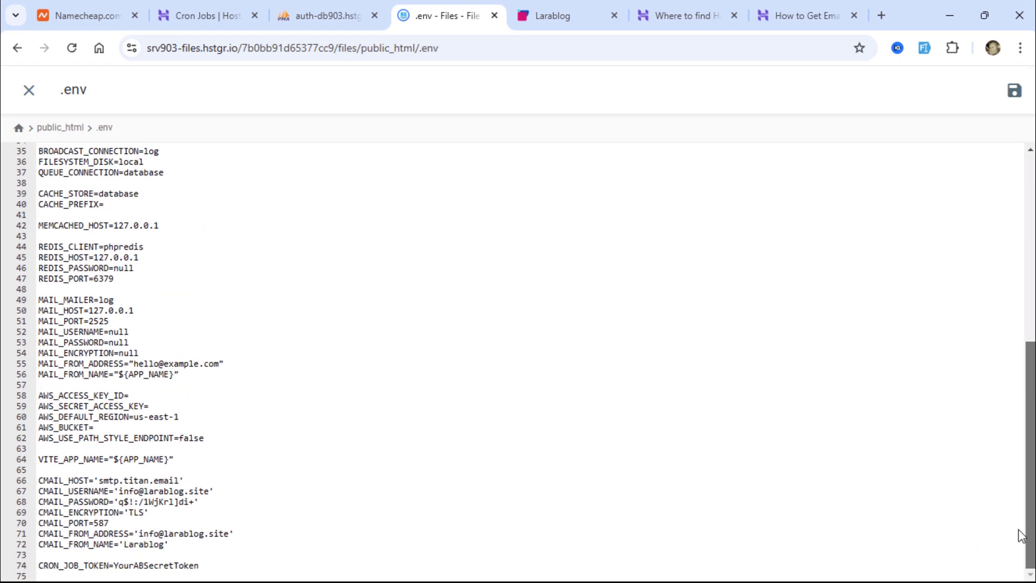
pyautogui.doubleClick(162, 564)
pyautogui.rightClick(163, 565)
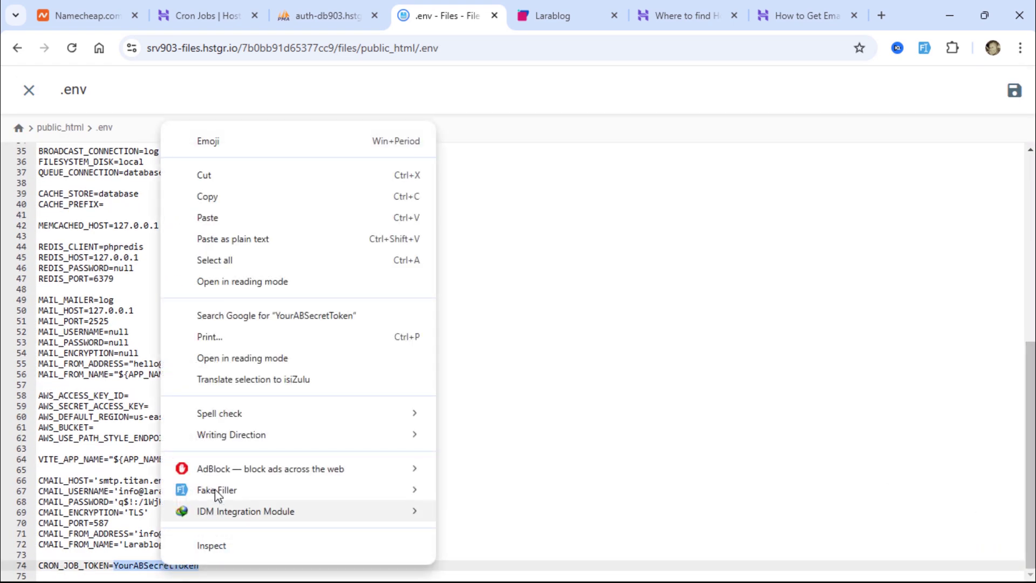
pyautogui.click(238, 197)
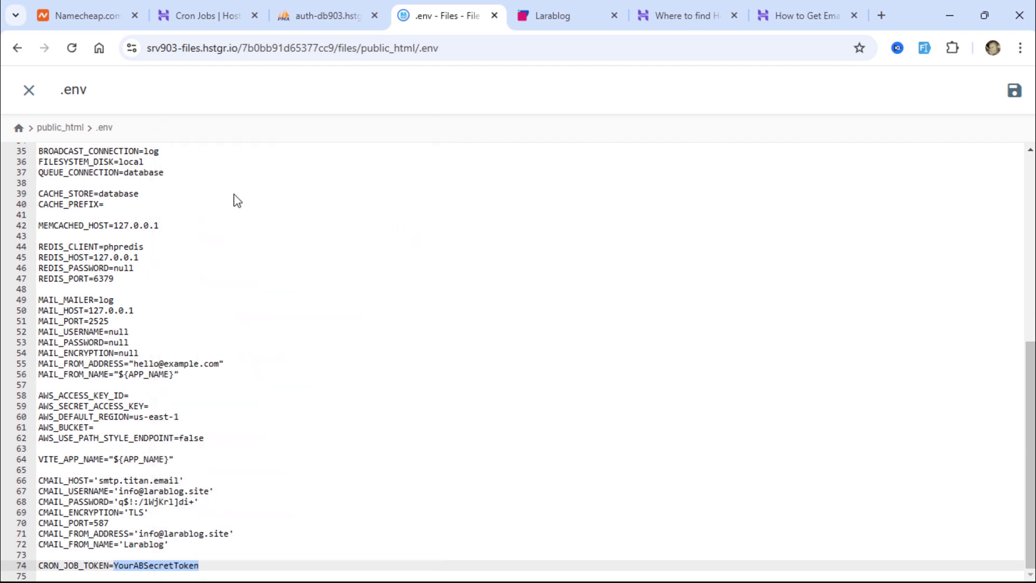
# Replace the placeholder token in the cron command with the copied CRON_JOB_TOKEN value
pyautogui.click(206, 12)
pyautogui.doubleClick(519, 292)
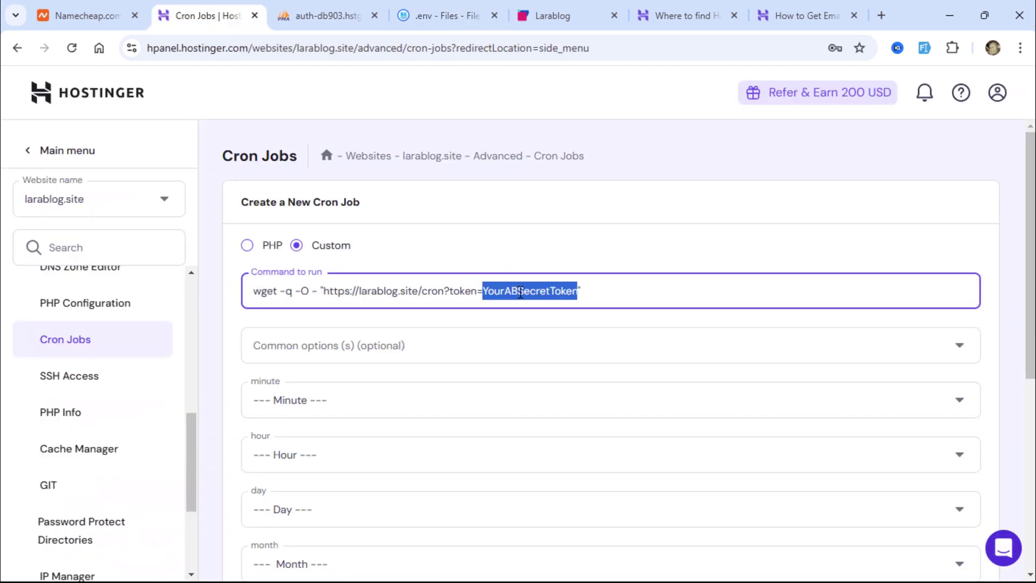
pyautogui.rightClick(520, 293)
pyautogui.click(590, 386)
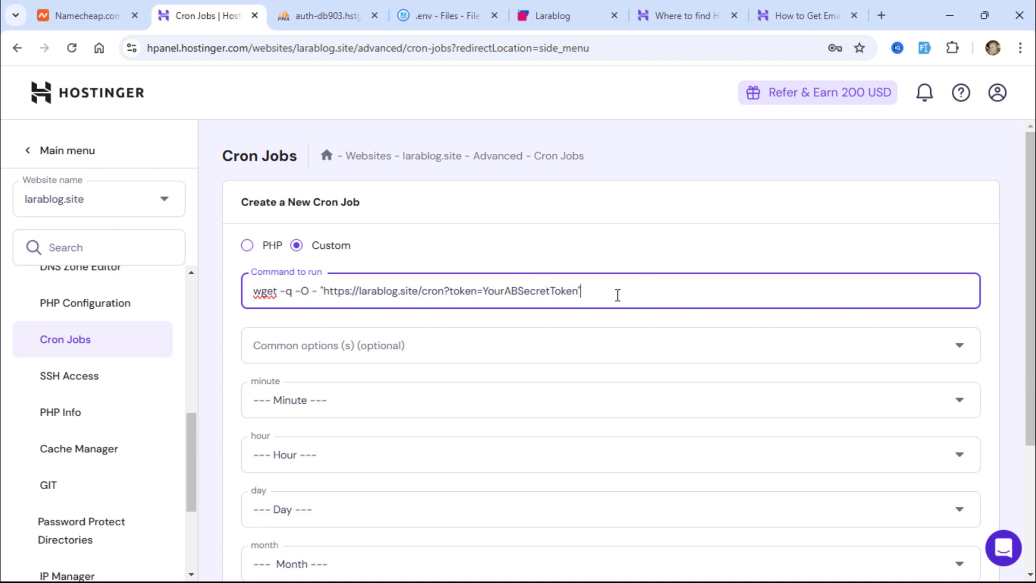
pyautogui.click(646, 322)
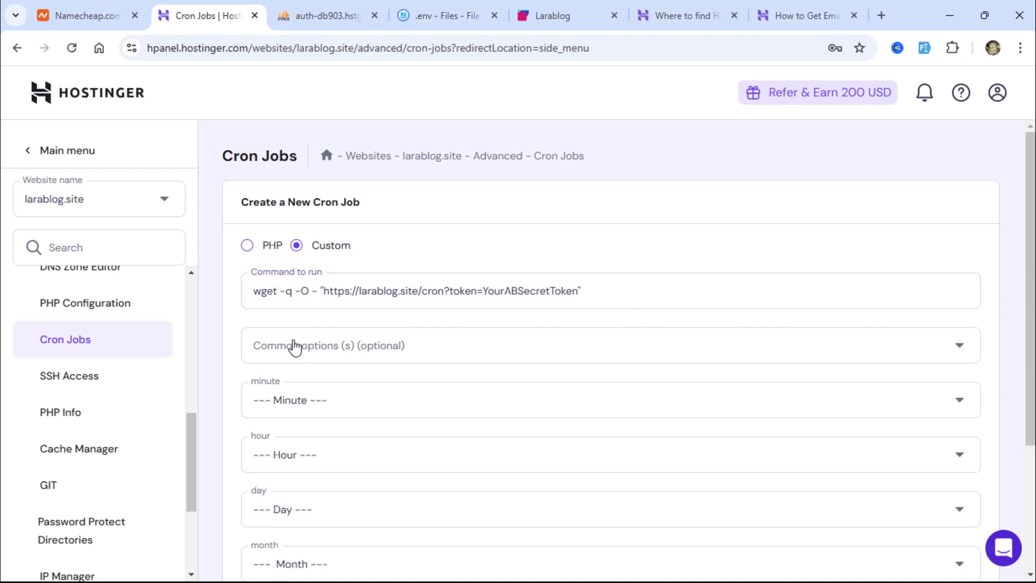
# Apply the Twice an hour preset, change the minute field to Every minute (*), and save the cron job
pyautogui.click(335, 353)
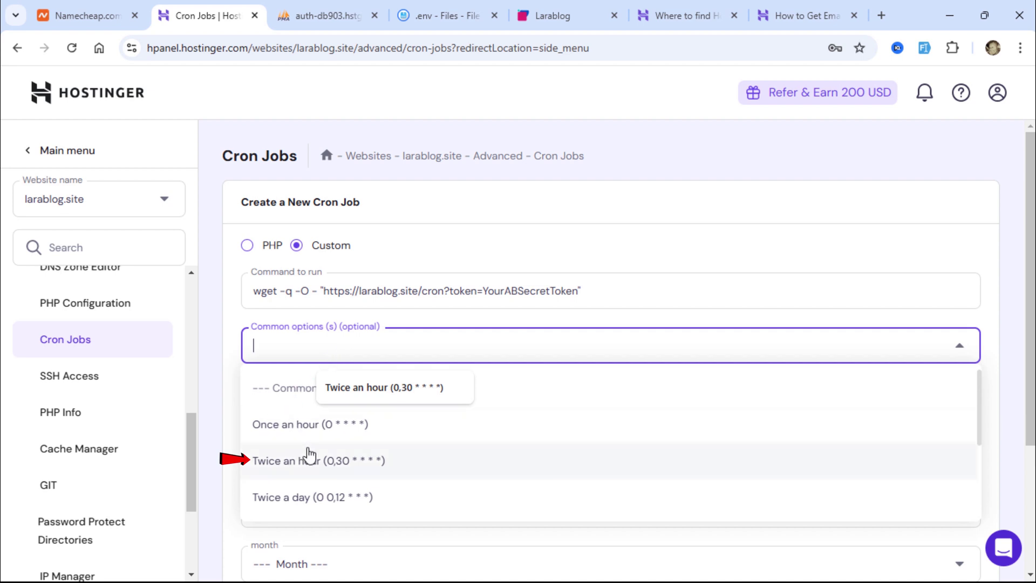
pyautogui.click(326, 465)
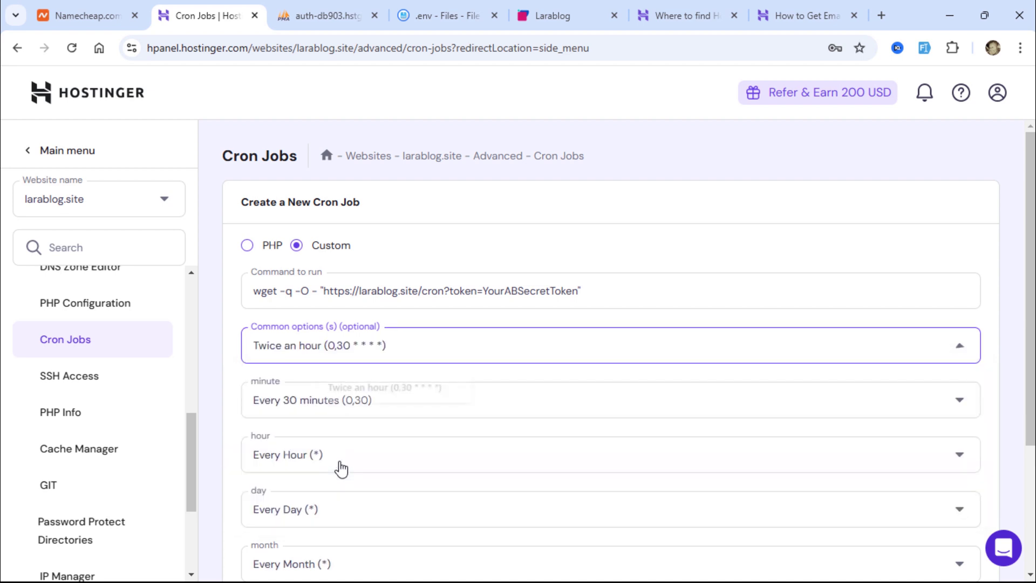
pyautogui.click(362, 409)
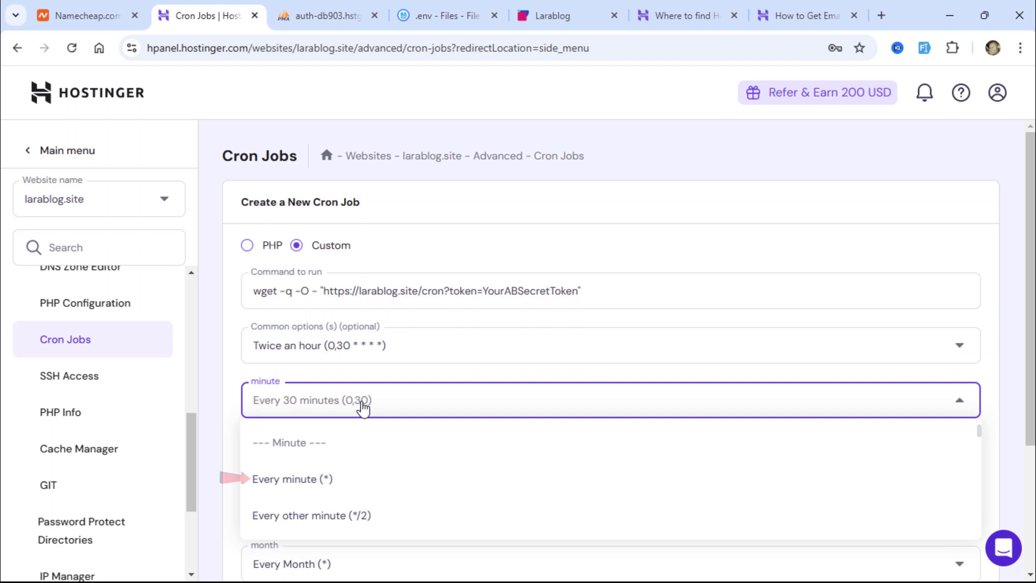
pyautogui.click(315, 479)
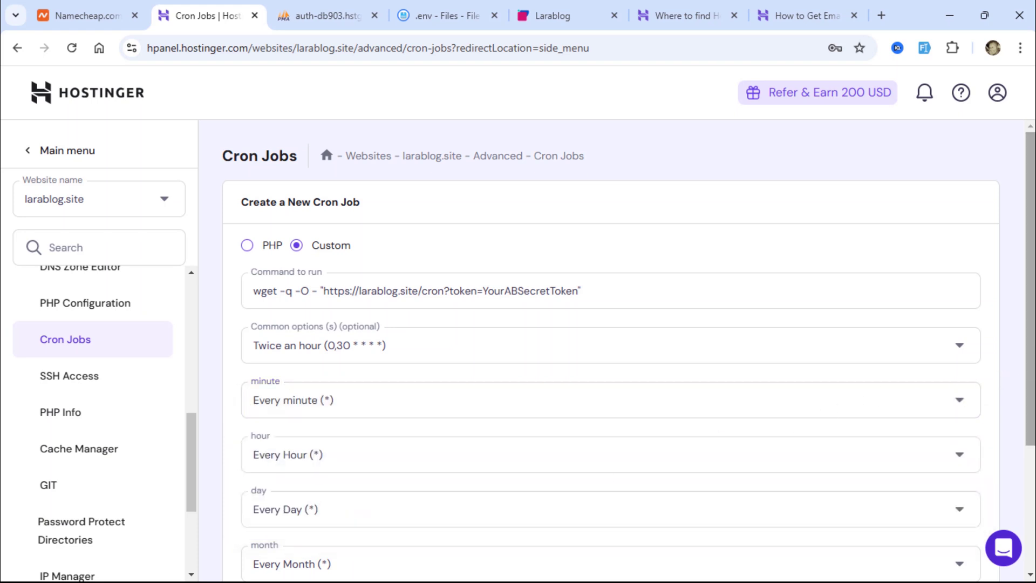
pyautogui.scroll(-3, 1002, 442)
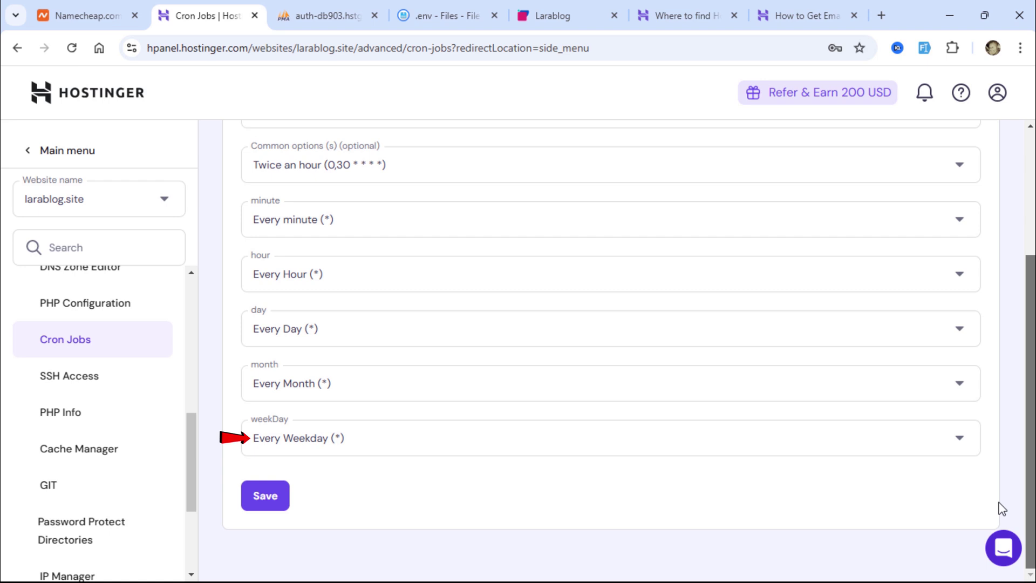
pyautogui.click(273, 503)
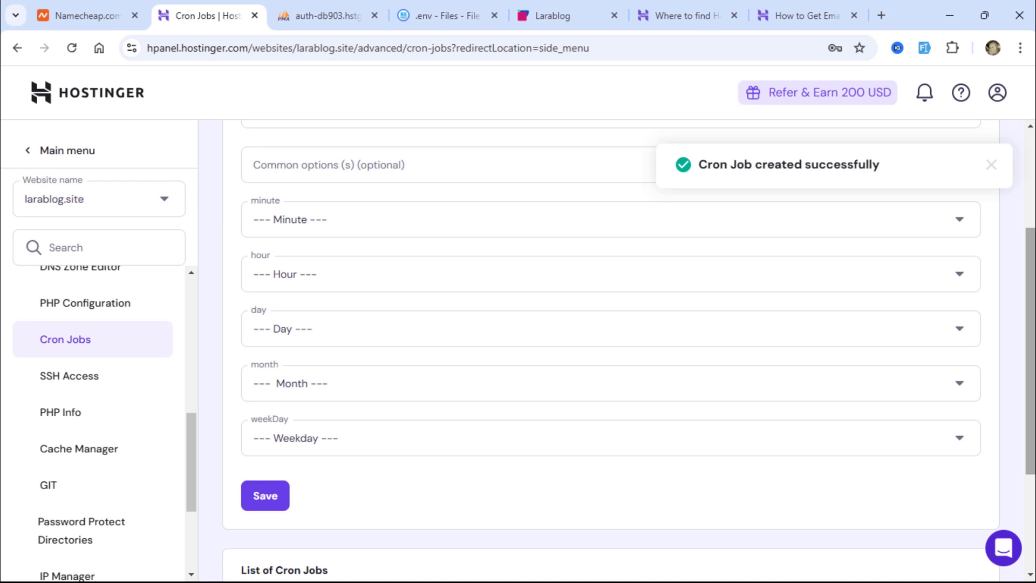
# Check the saved wget command and its token in the List of Cron Jobs
pyautogui.scroll(-3, 611, 350)
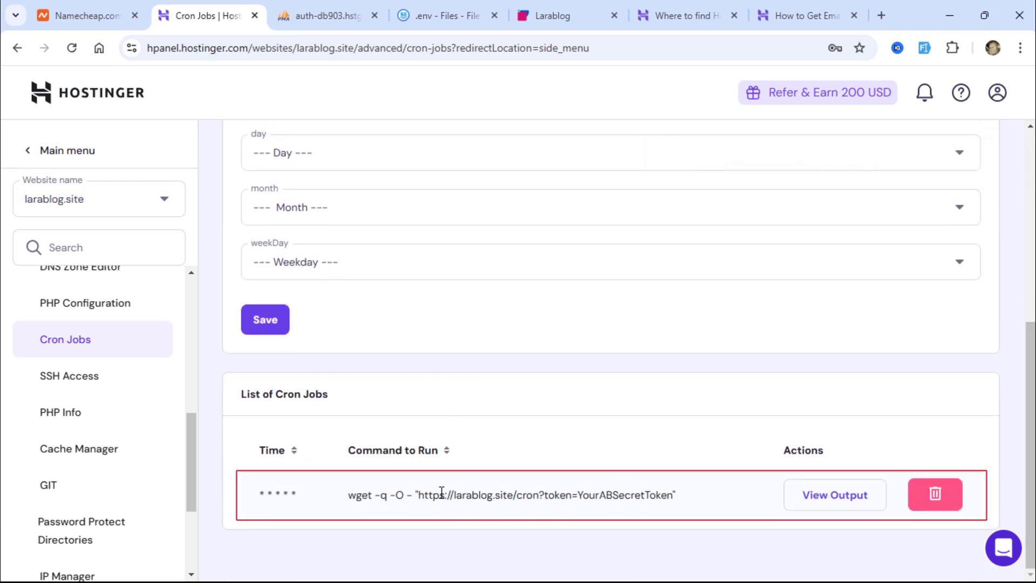
pyautogui.moveTo(441, 492); pyautogui.dragTo(670, 495)
pyautogui.click(778, 567)
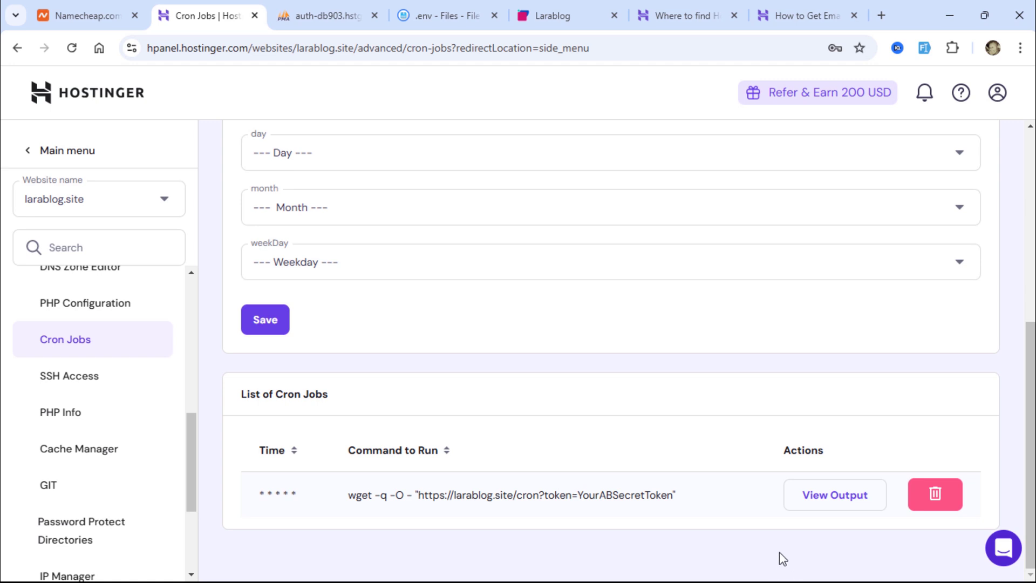
# Return to the larablog.site dashboard via Main menu > Websites and close the email help tab
pyautogui.click(74, 156)
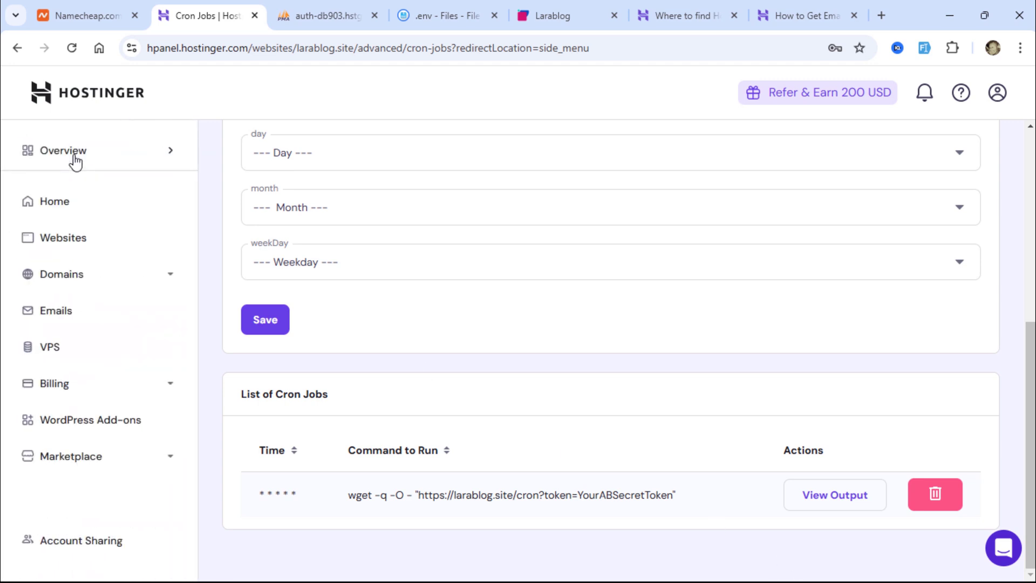
pyautogui.click(70, 239)
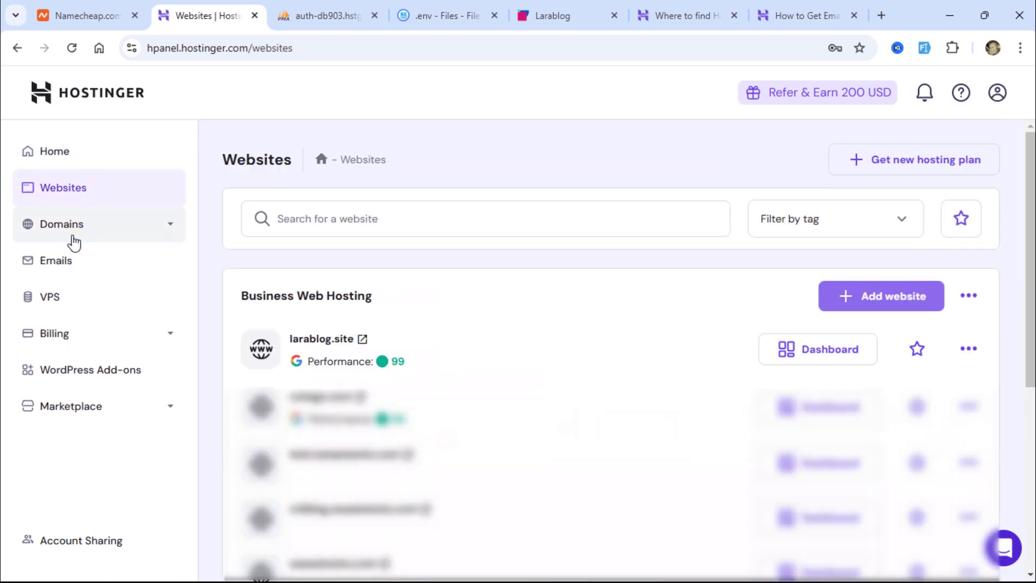
pyautogui.click(838, 359)
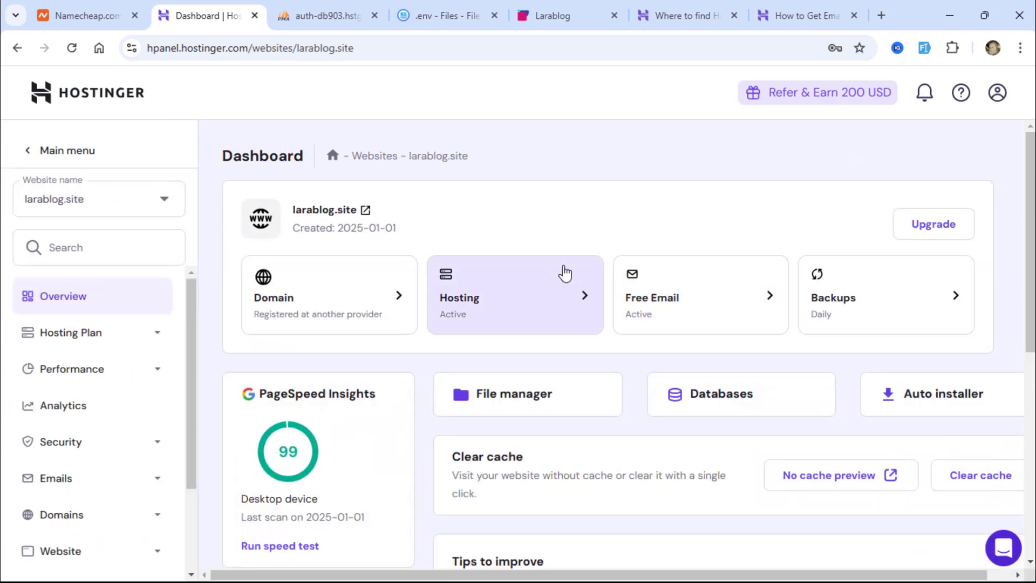
pyautogui.click(854, 15)
# Close the remaining help tab and the .env editor tab, then reload and browse the Larablog homepage
pyautogui.click(854, 16)
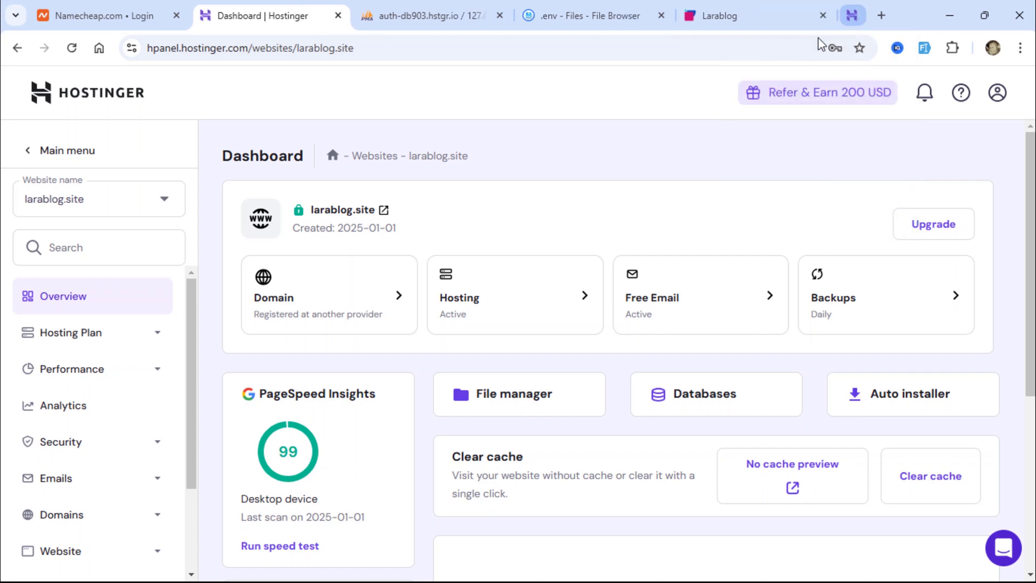
pyautogui.click(686, 15)
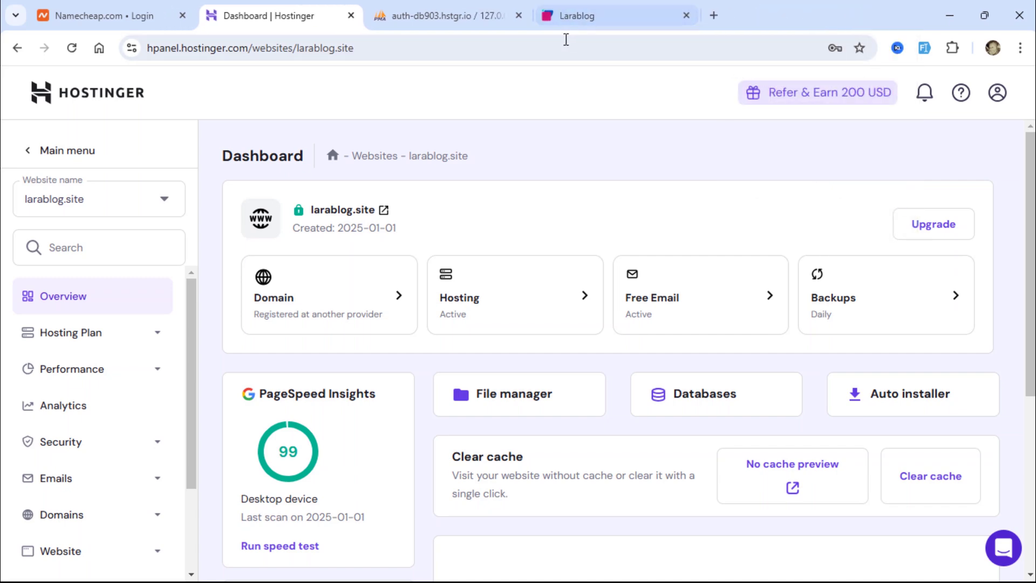
pyautogui.click(586, 17)
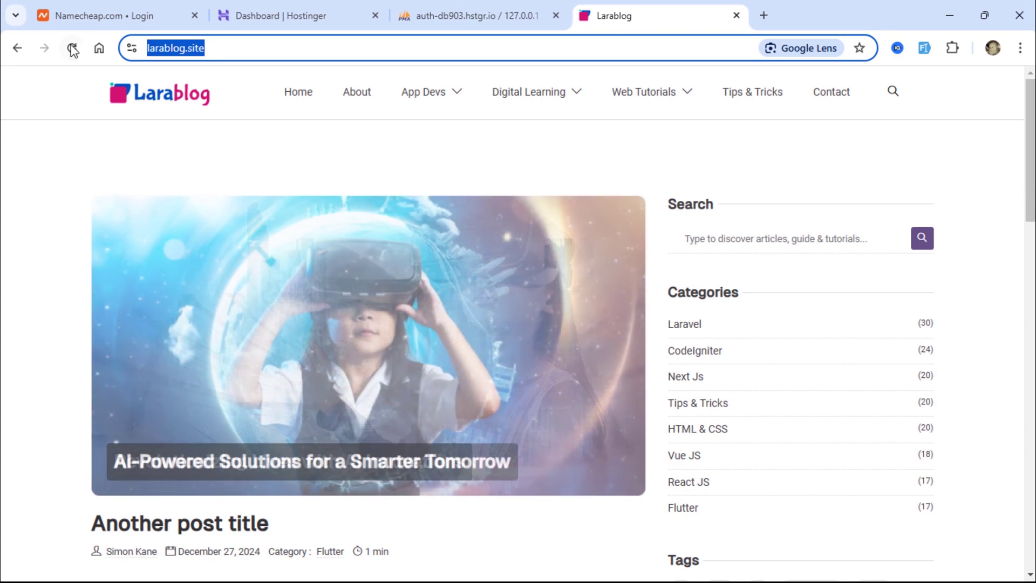
pyautogui.click(73, 50)
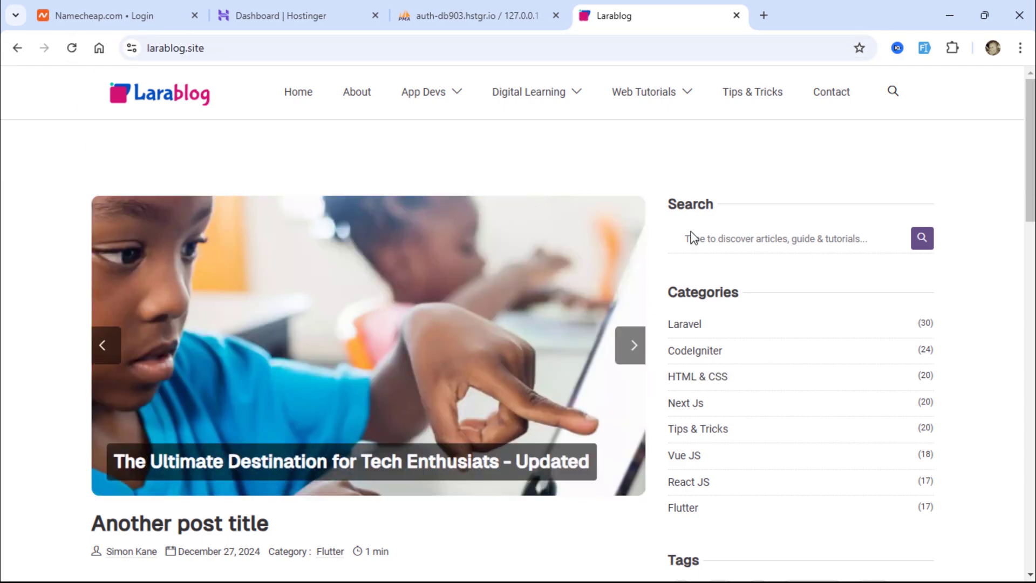
pyautogui.scroll(-5, 1006, 347)
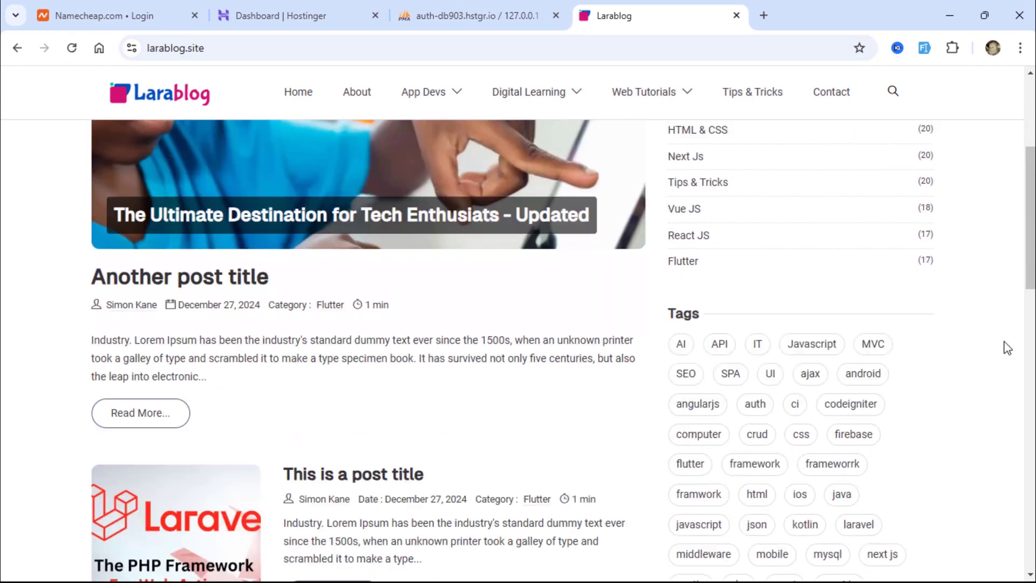
pyautogui.scroll(-8, 1006, 347)
pyautogui.scroll(12, 1006, 347)
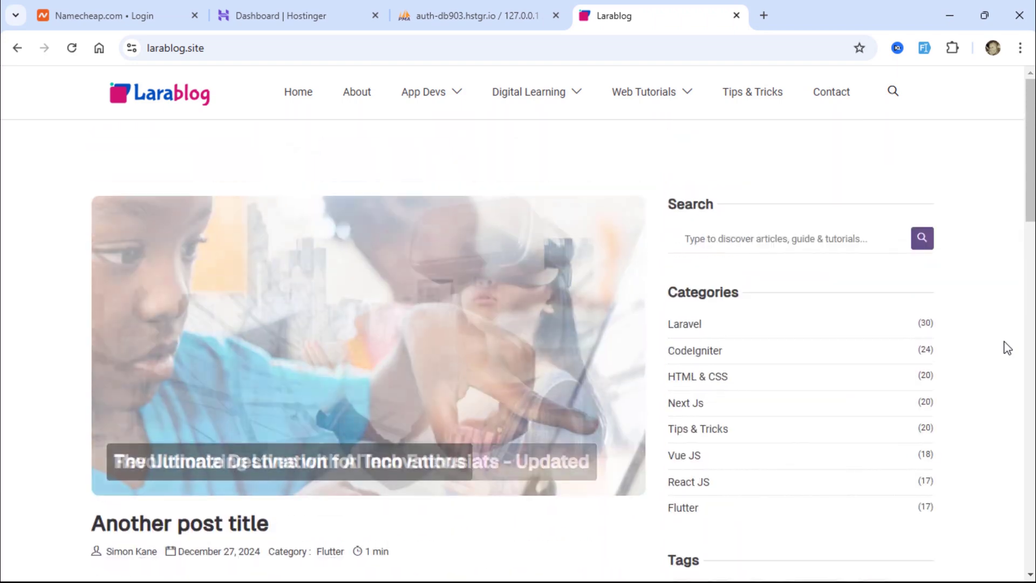